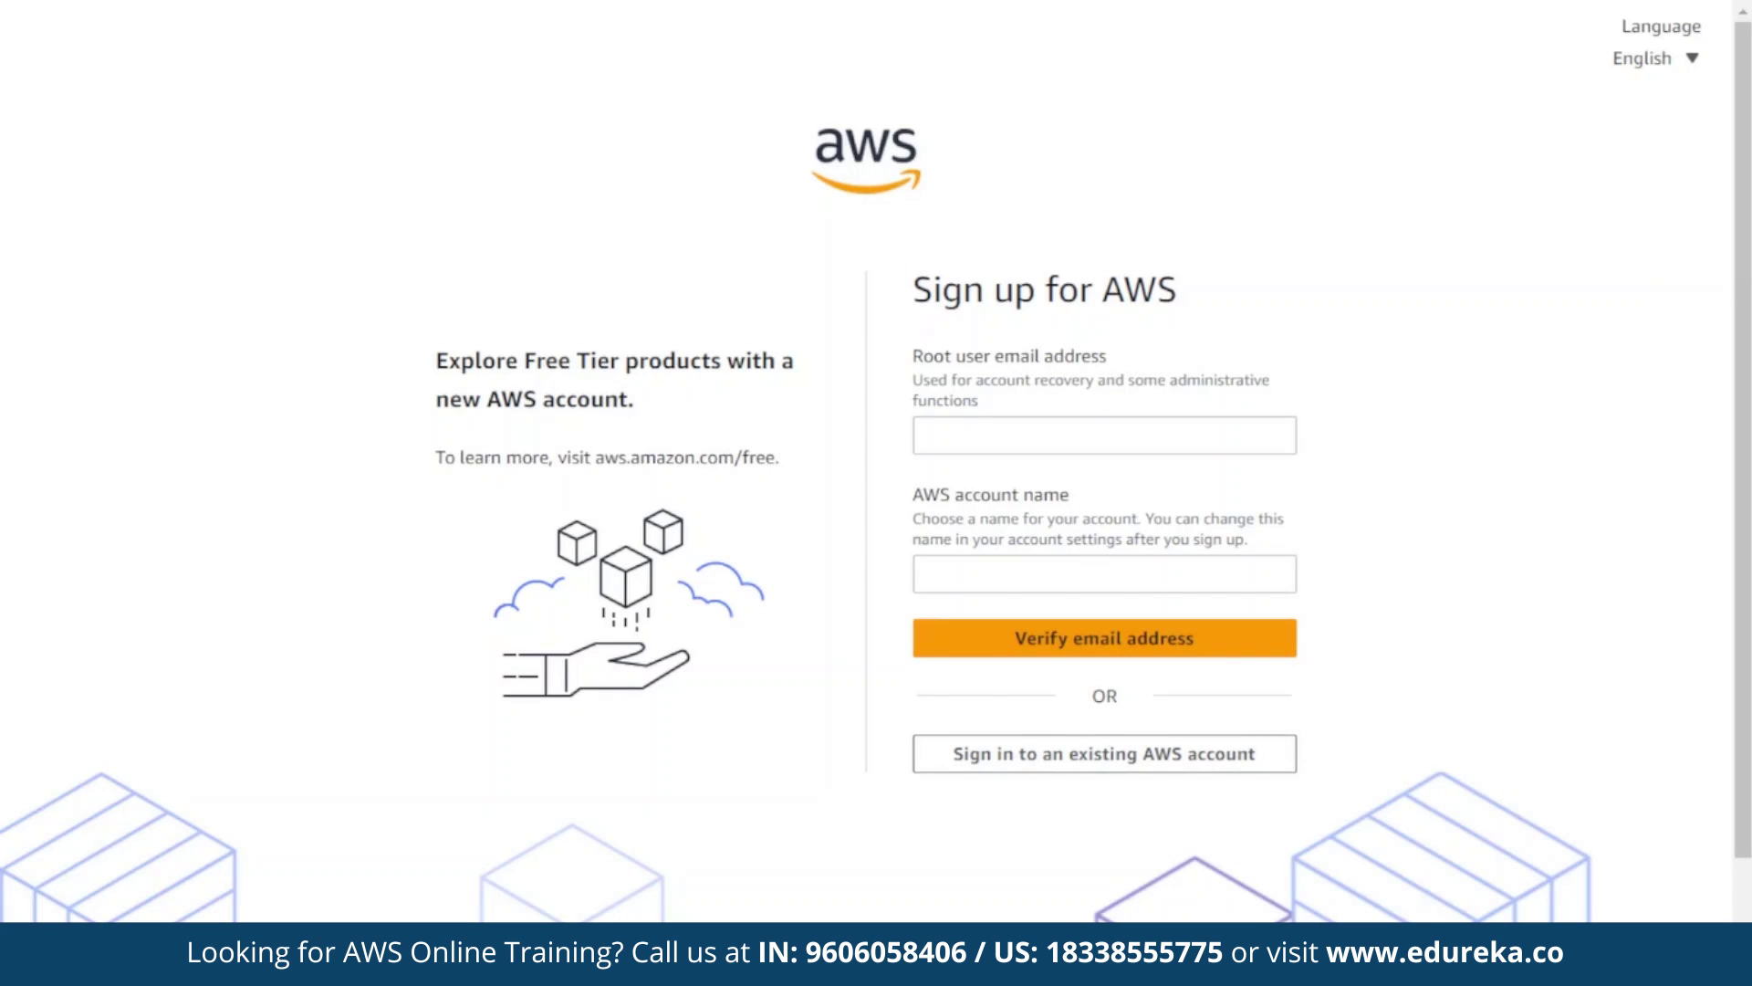
# Enter the root user email address and AWS account name, then submit them for verification.
pyautogui.click(1104, 435)
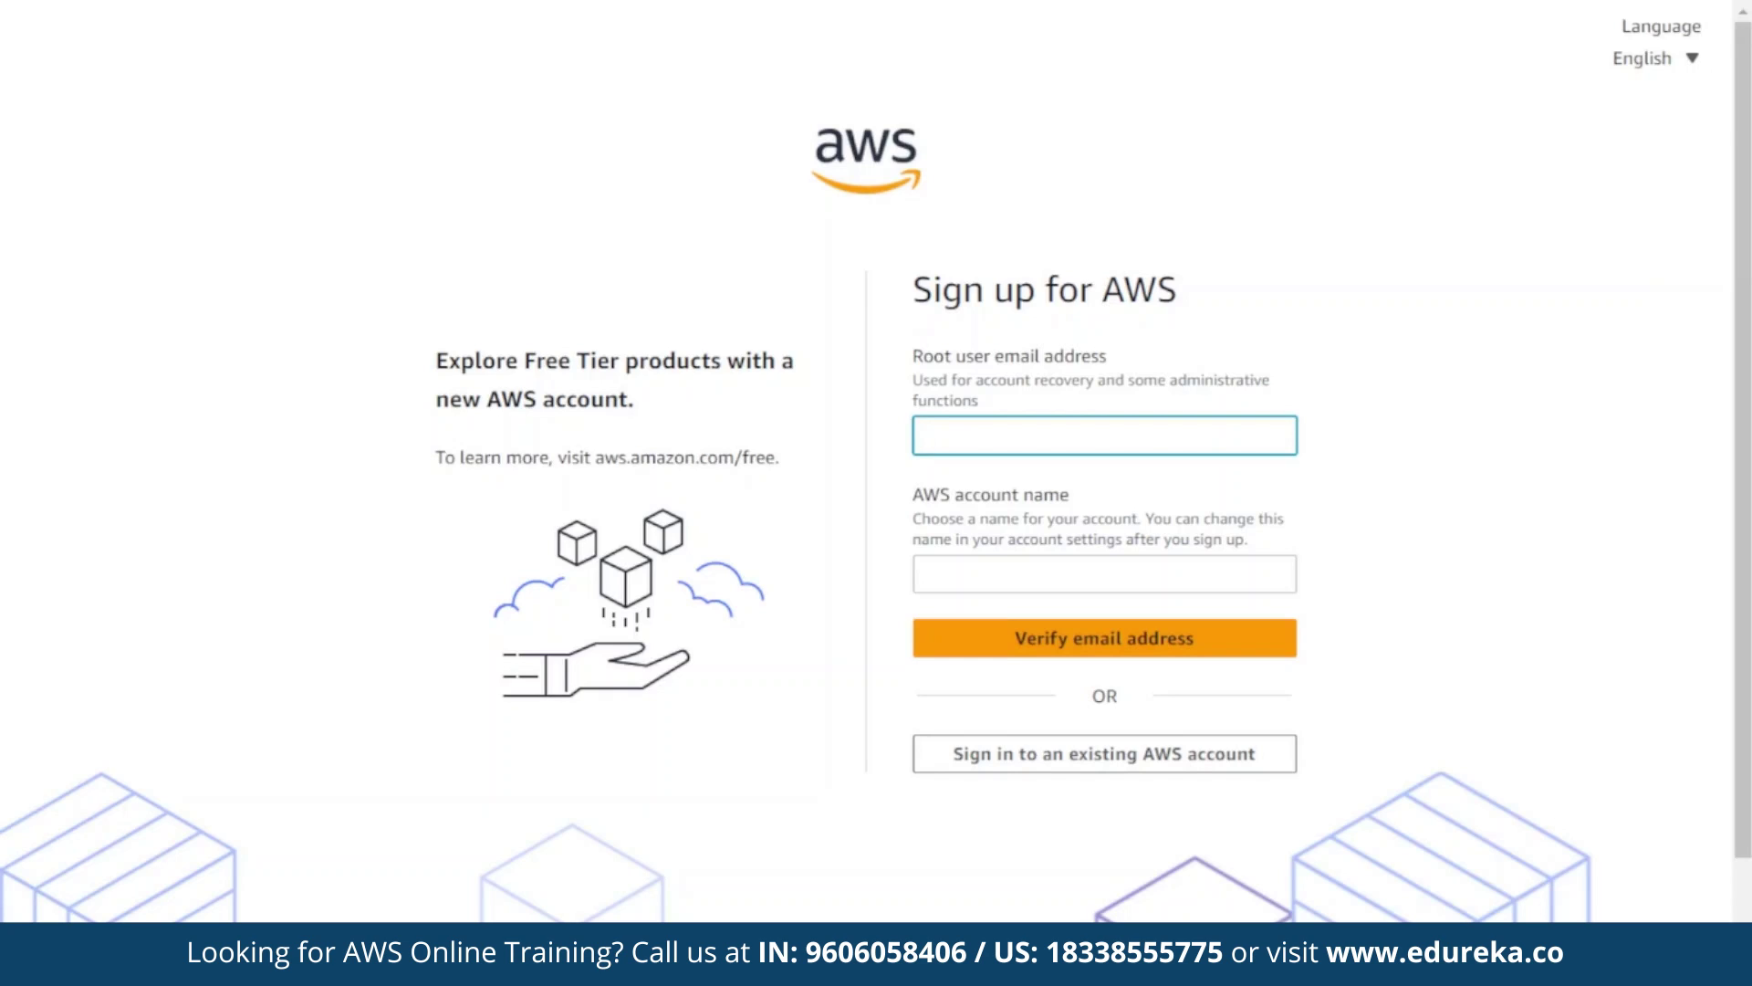
pyautogui.write('username@gmail.com')
pyautogui.press('Tab')
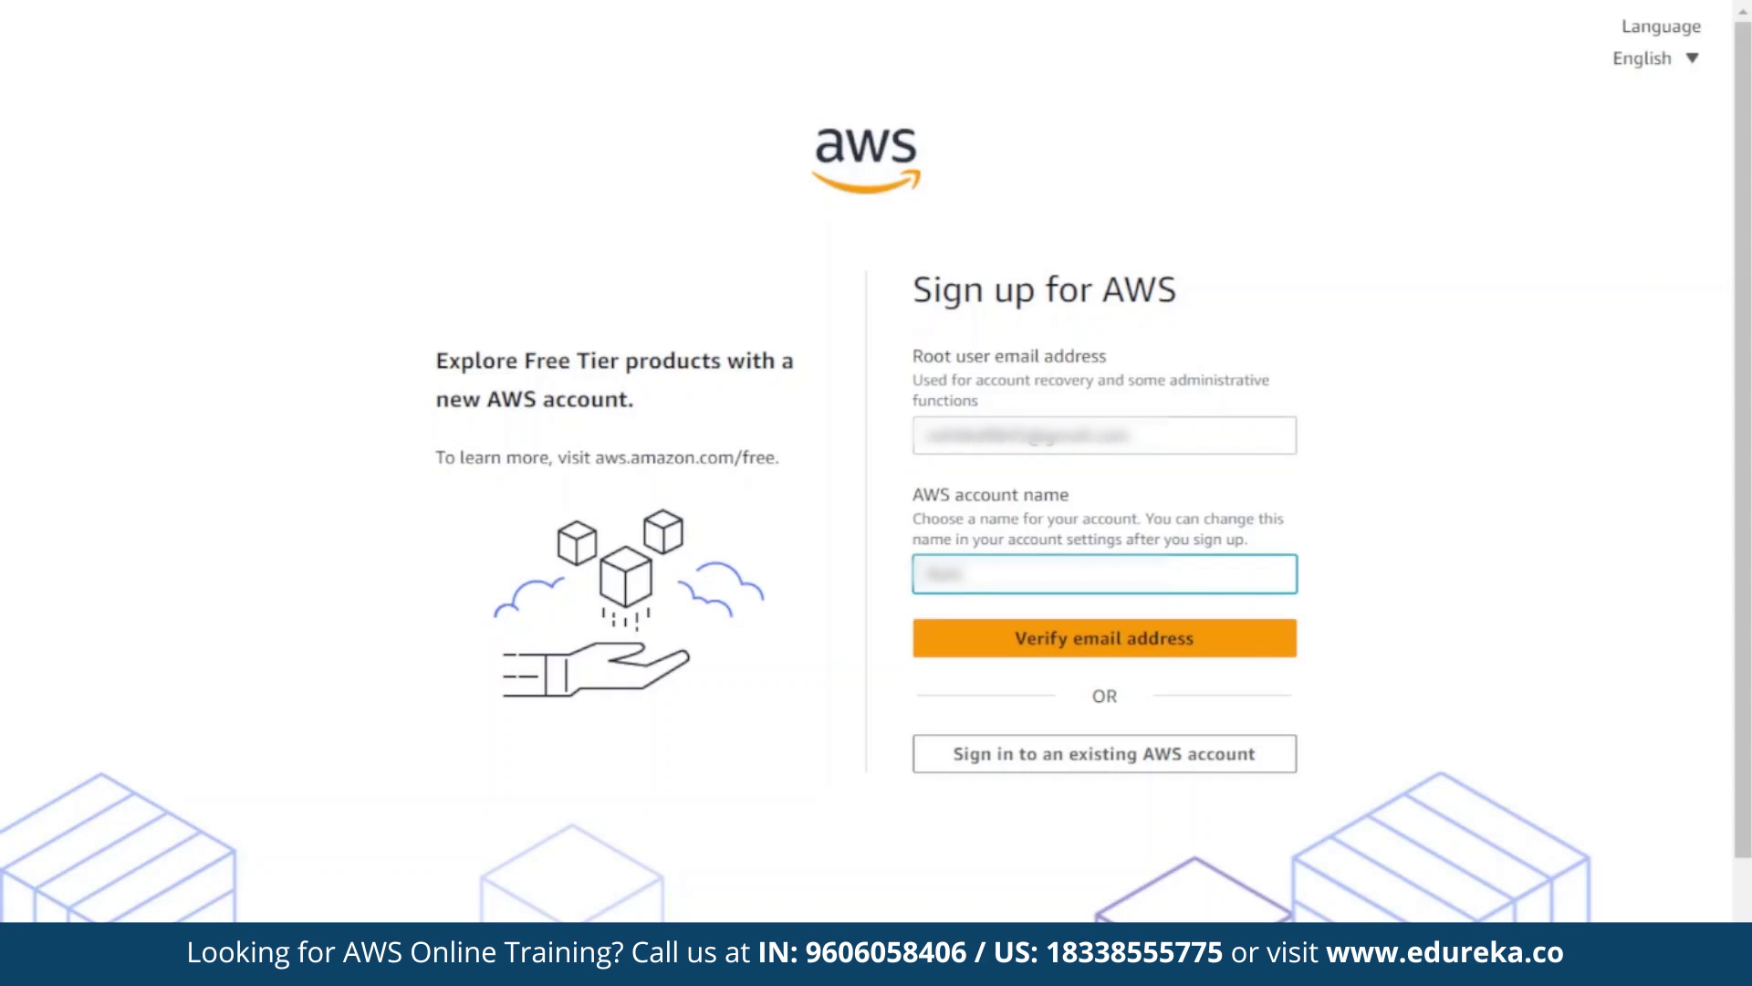
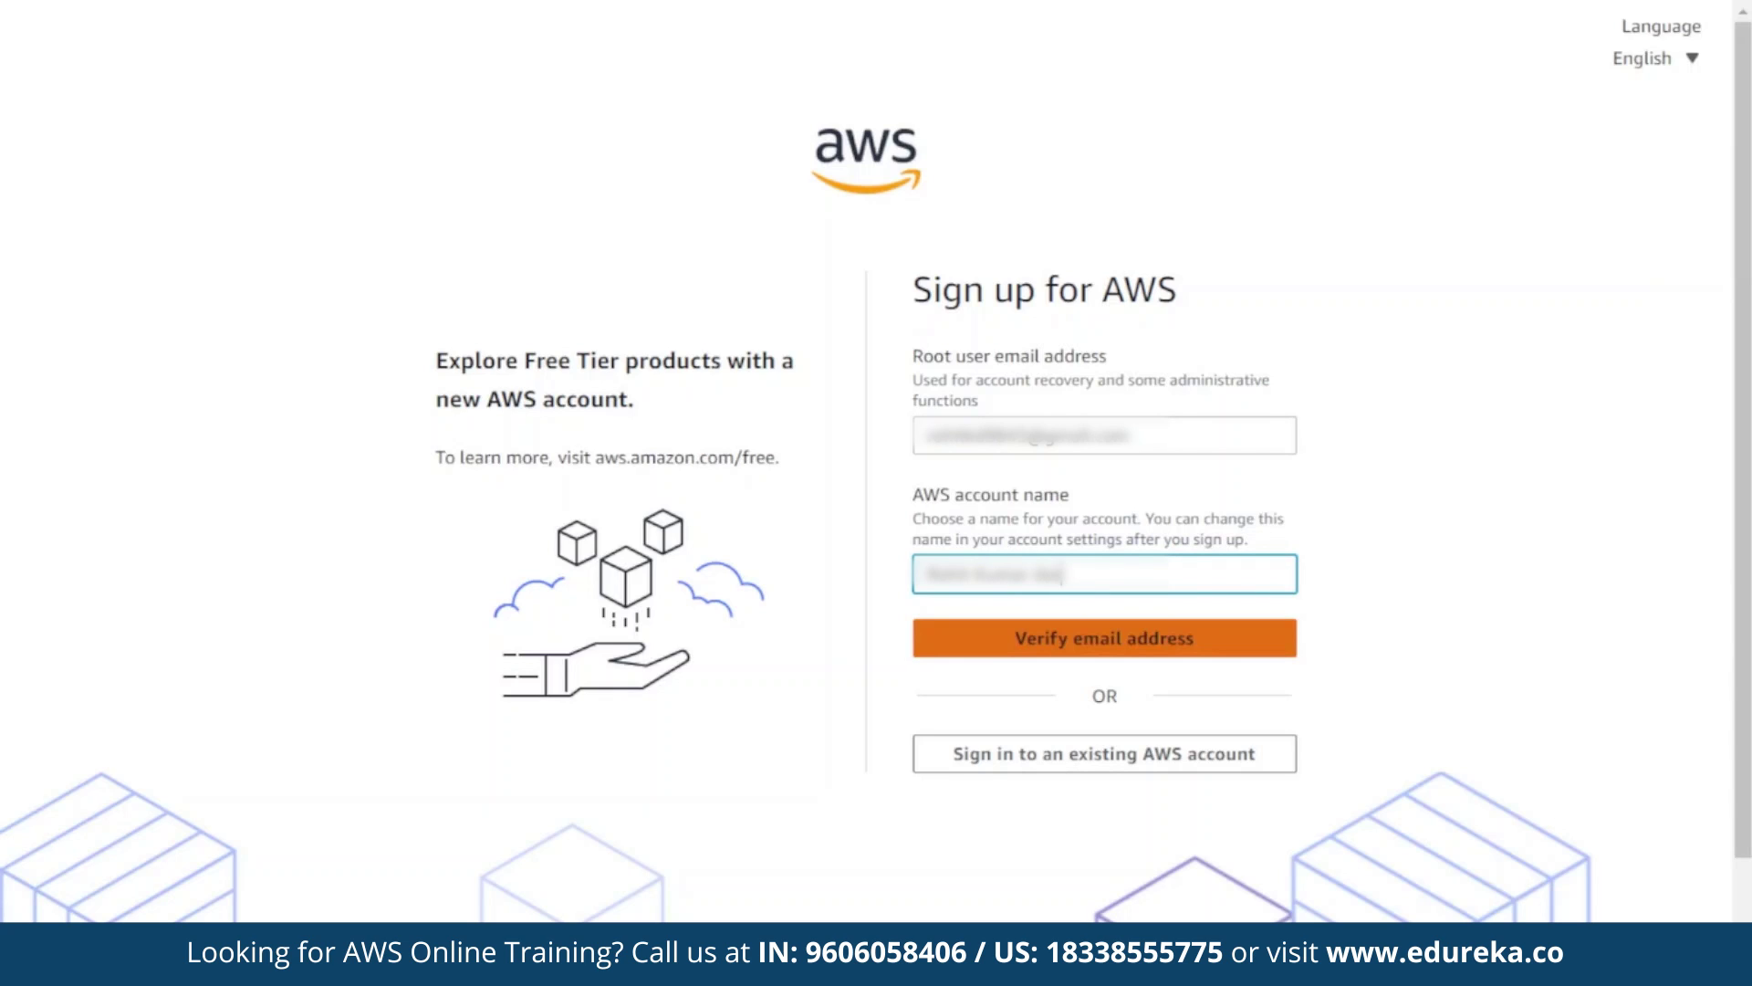
pyautogui.press('Return')
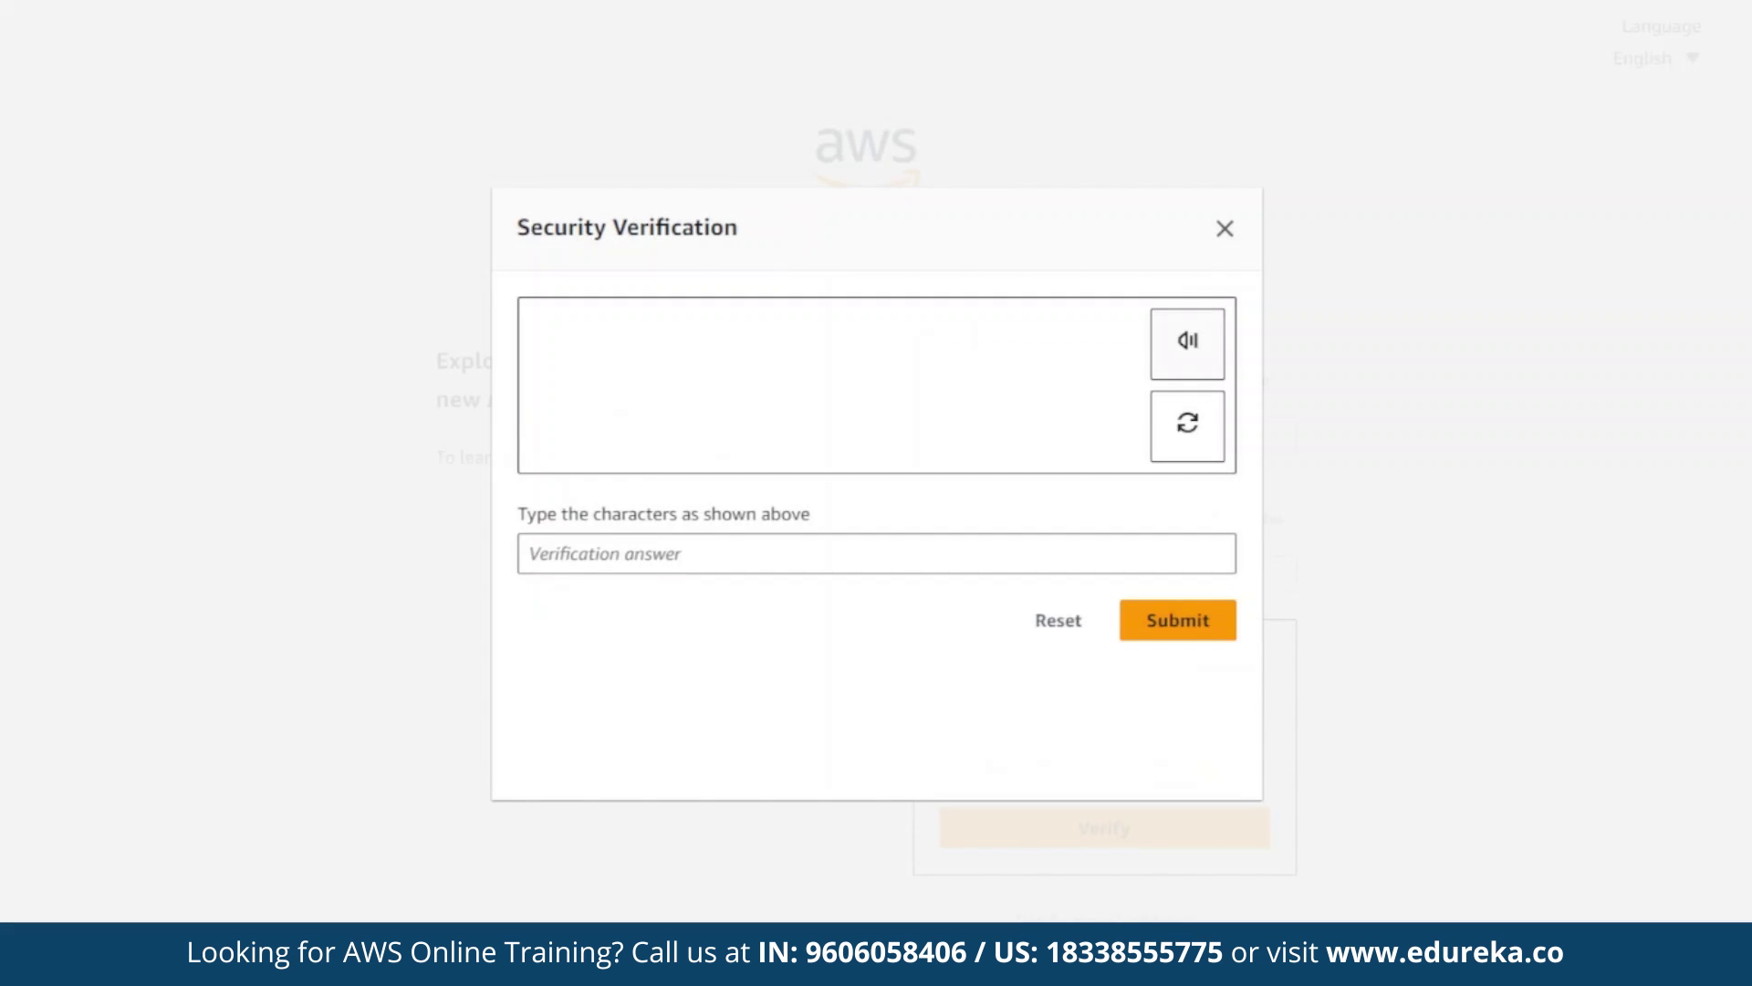
# Answer the security check characters and confirm the emailed verification code.
pyautogui.click(529, 553)
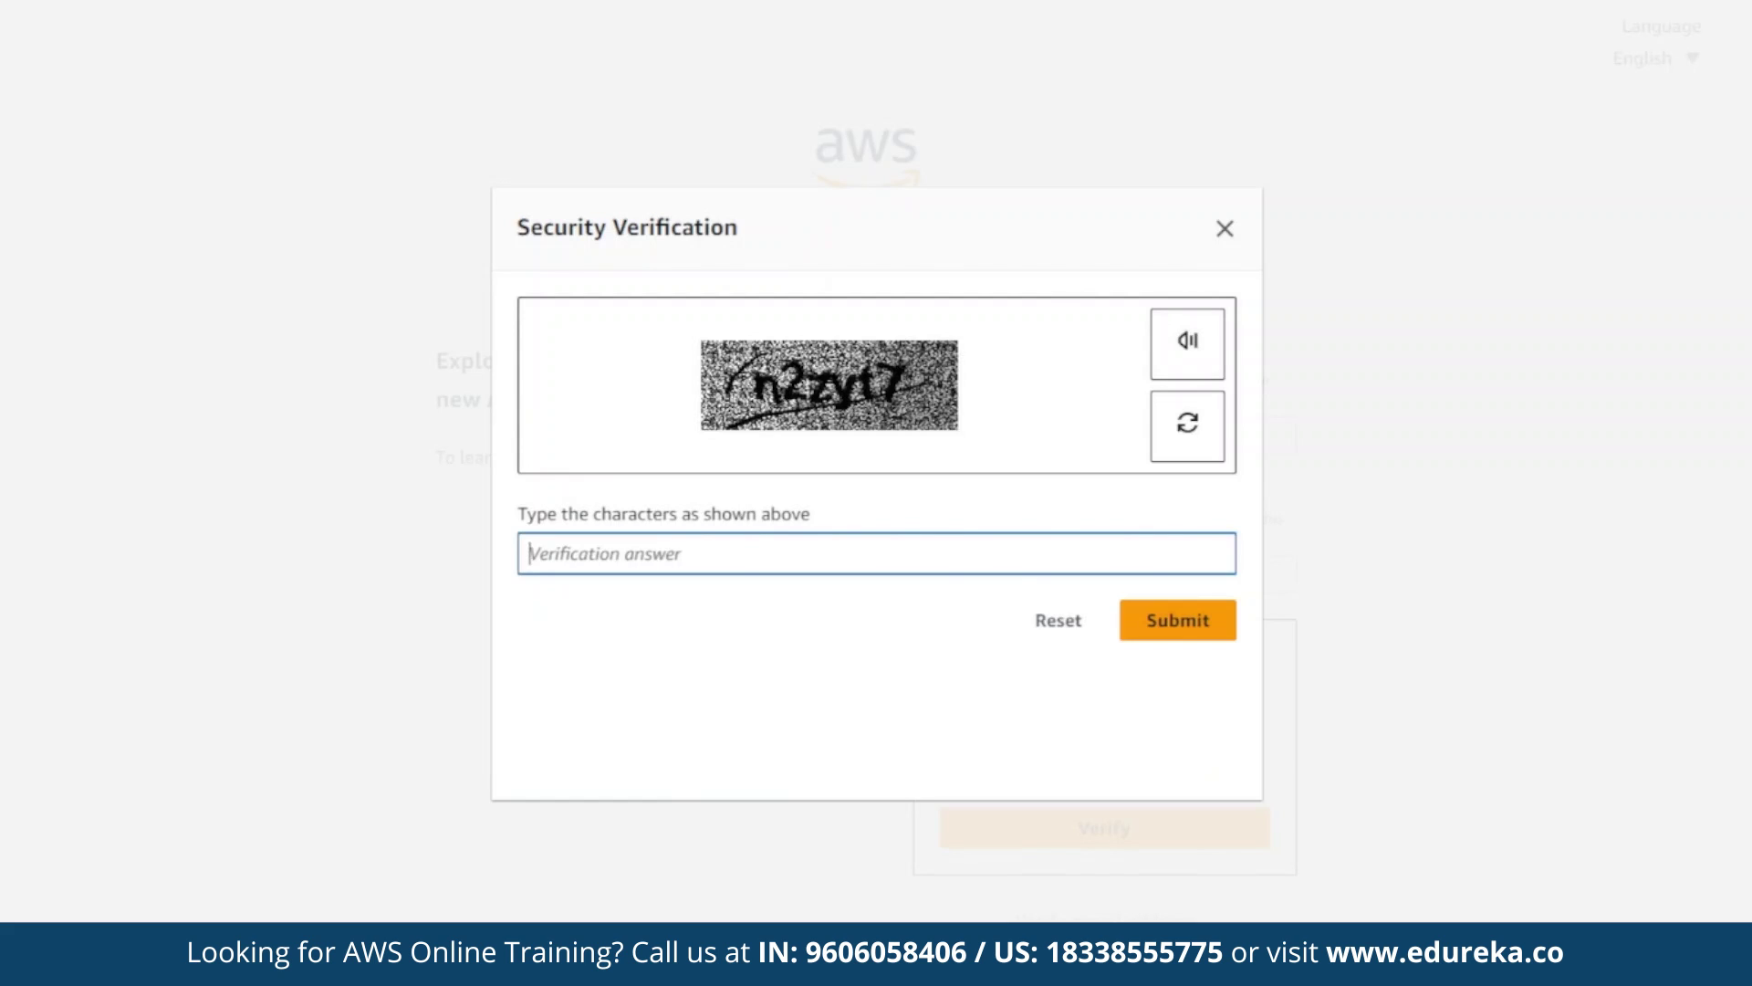
pyautogui.write('n2zyt')
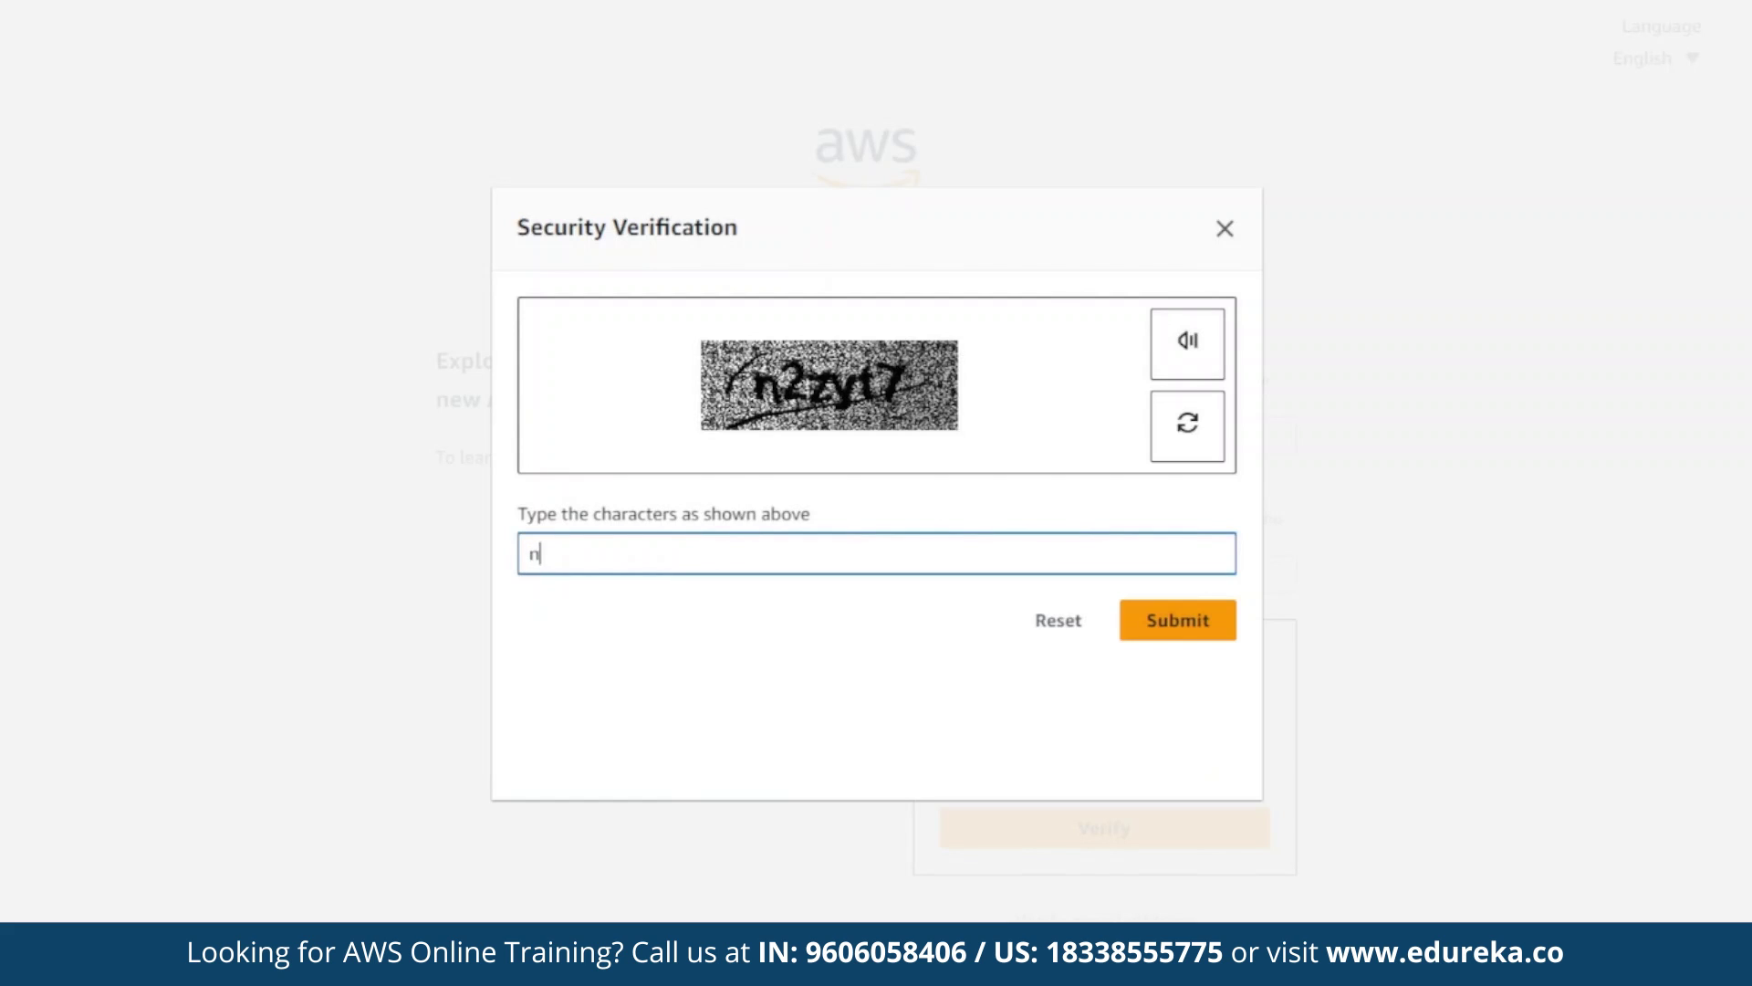
pyautogui.write('7')
pyautogui.press('Return')
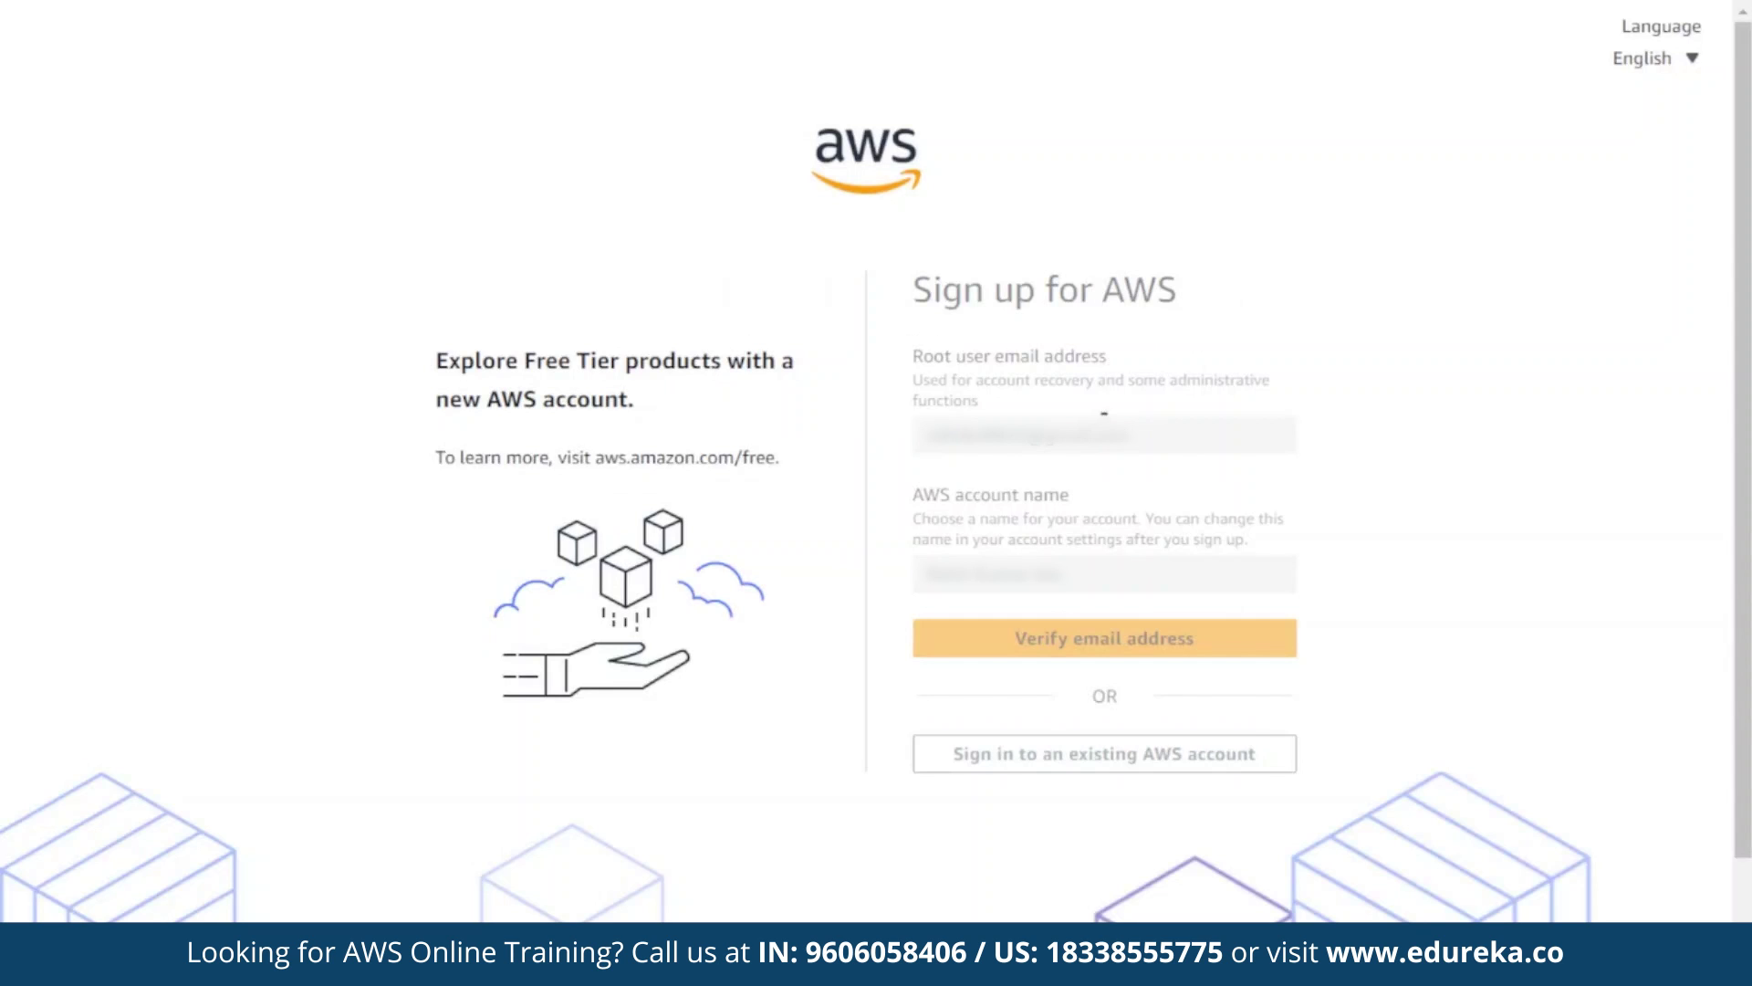
pyautogui.click(1105, 625)
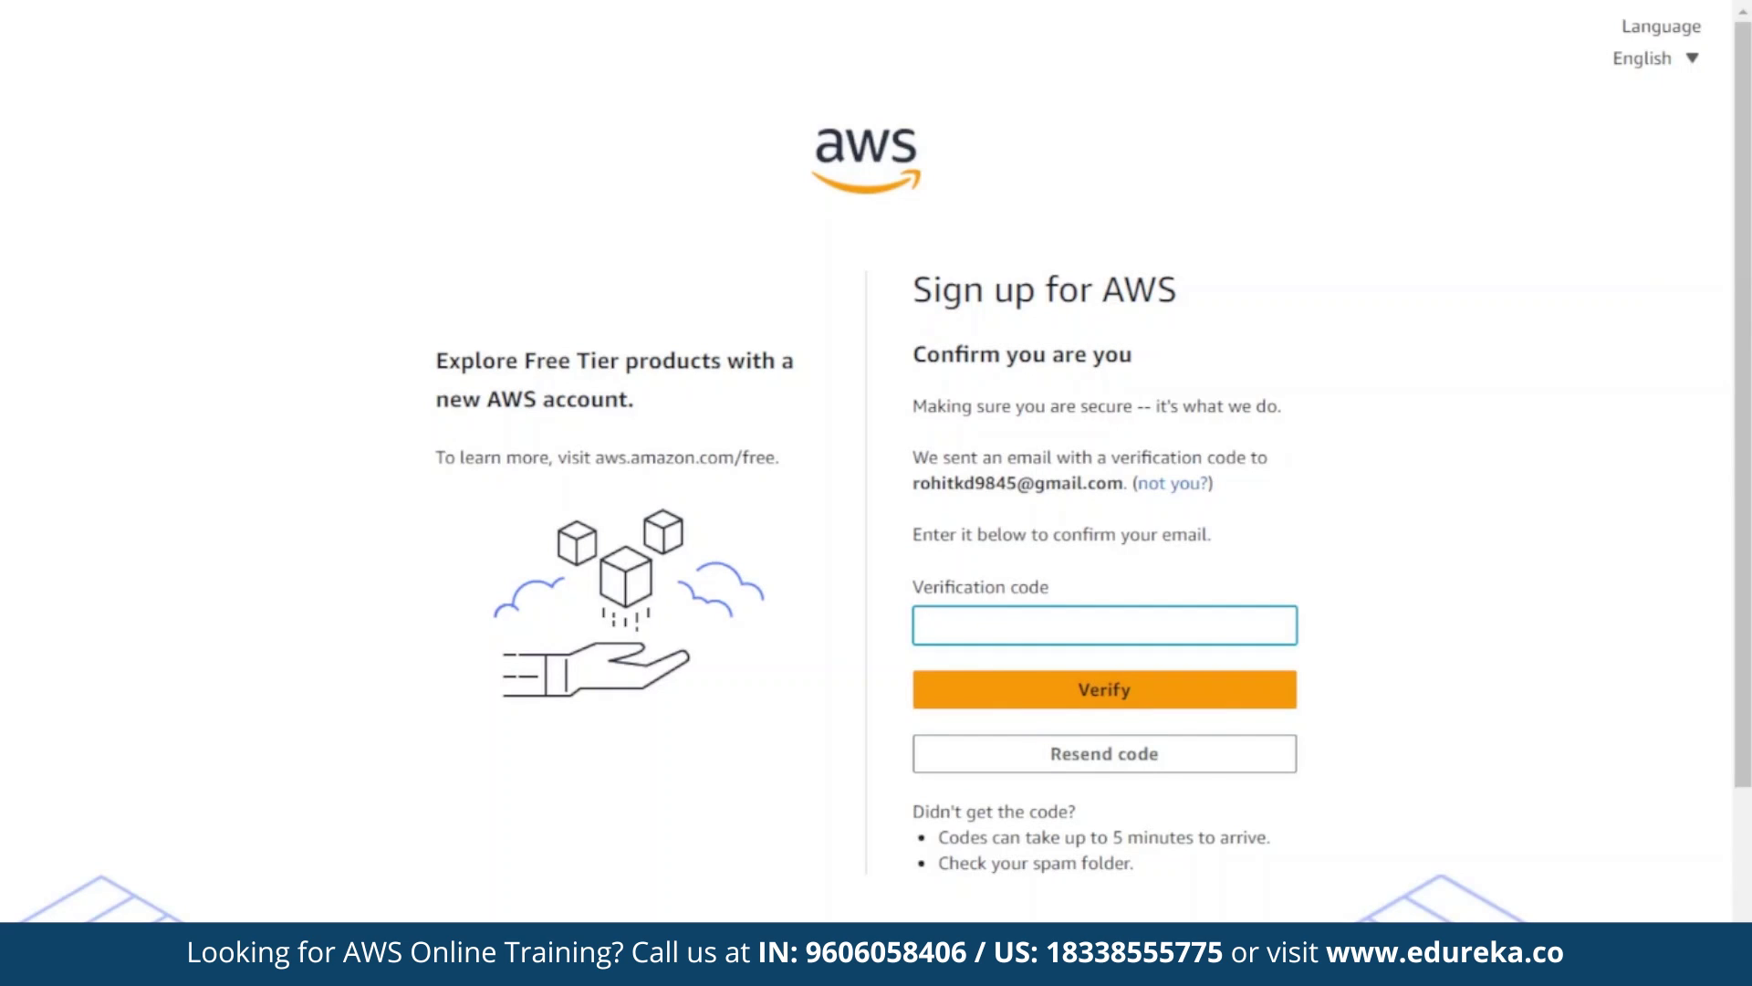
pyautogui.press('Return')
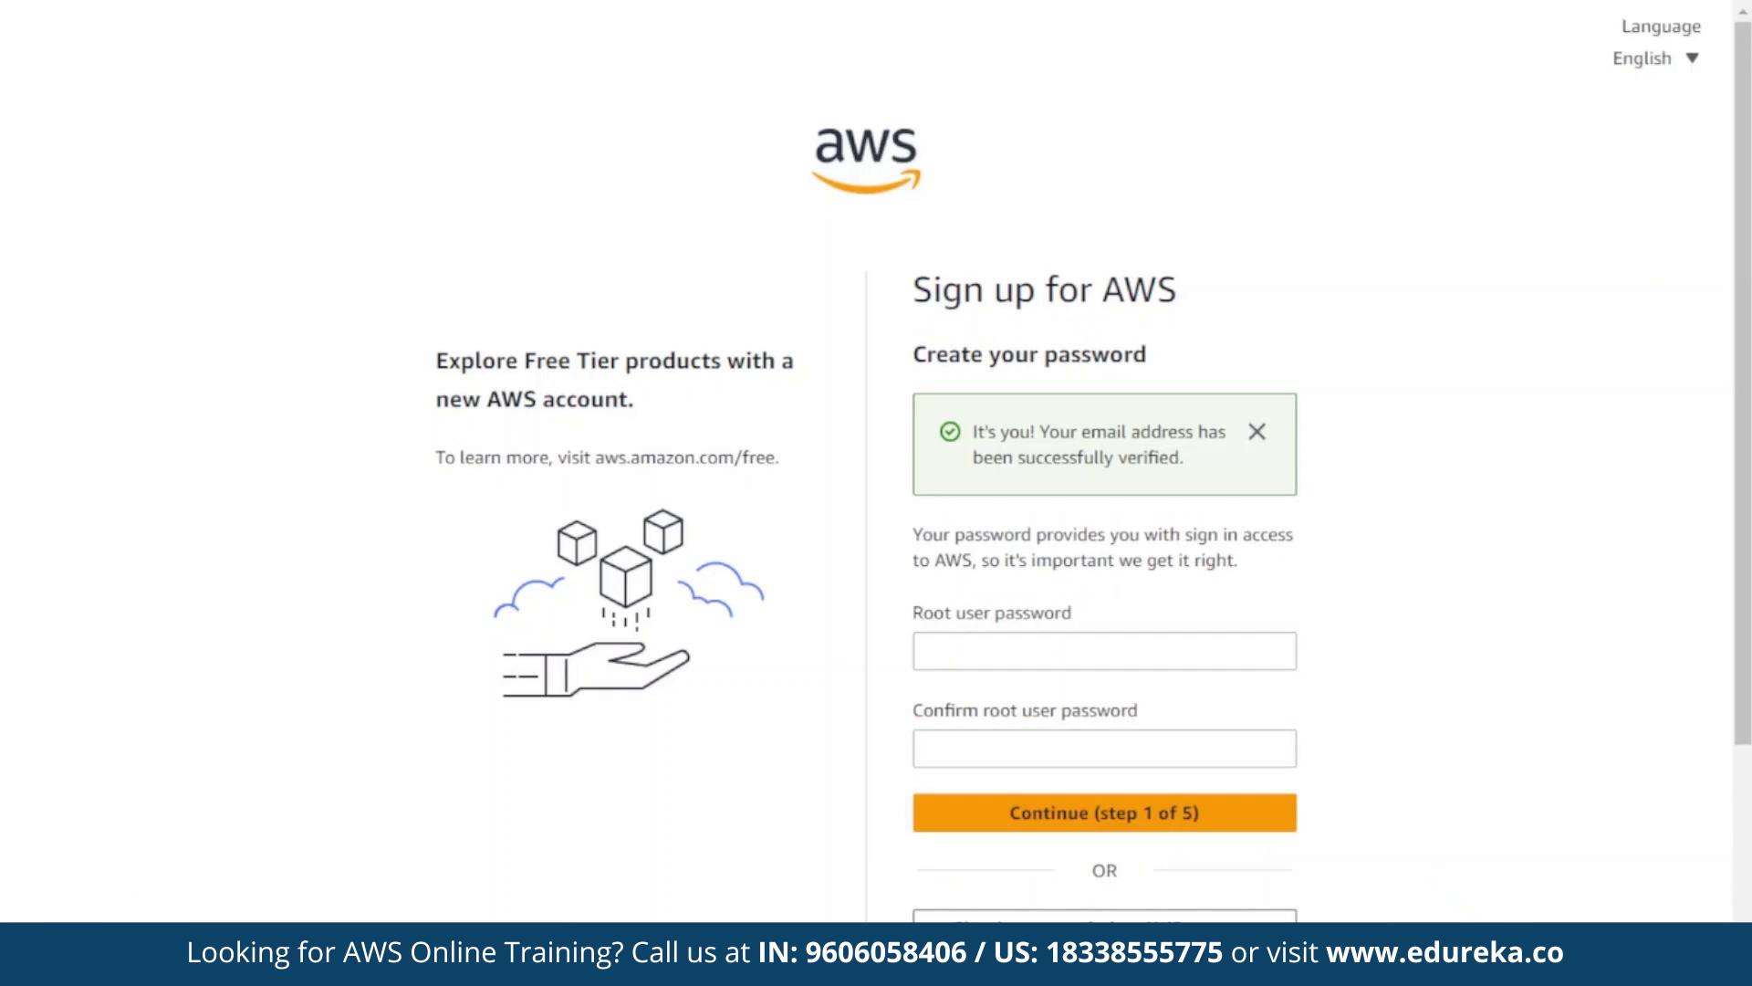
# Enter and confirm the root user password, continue, and dismiss the browser's save-password offer.
pyautogui.click(1105, 651)
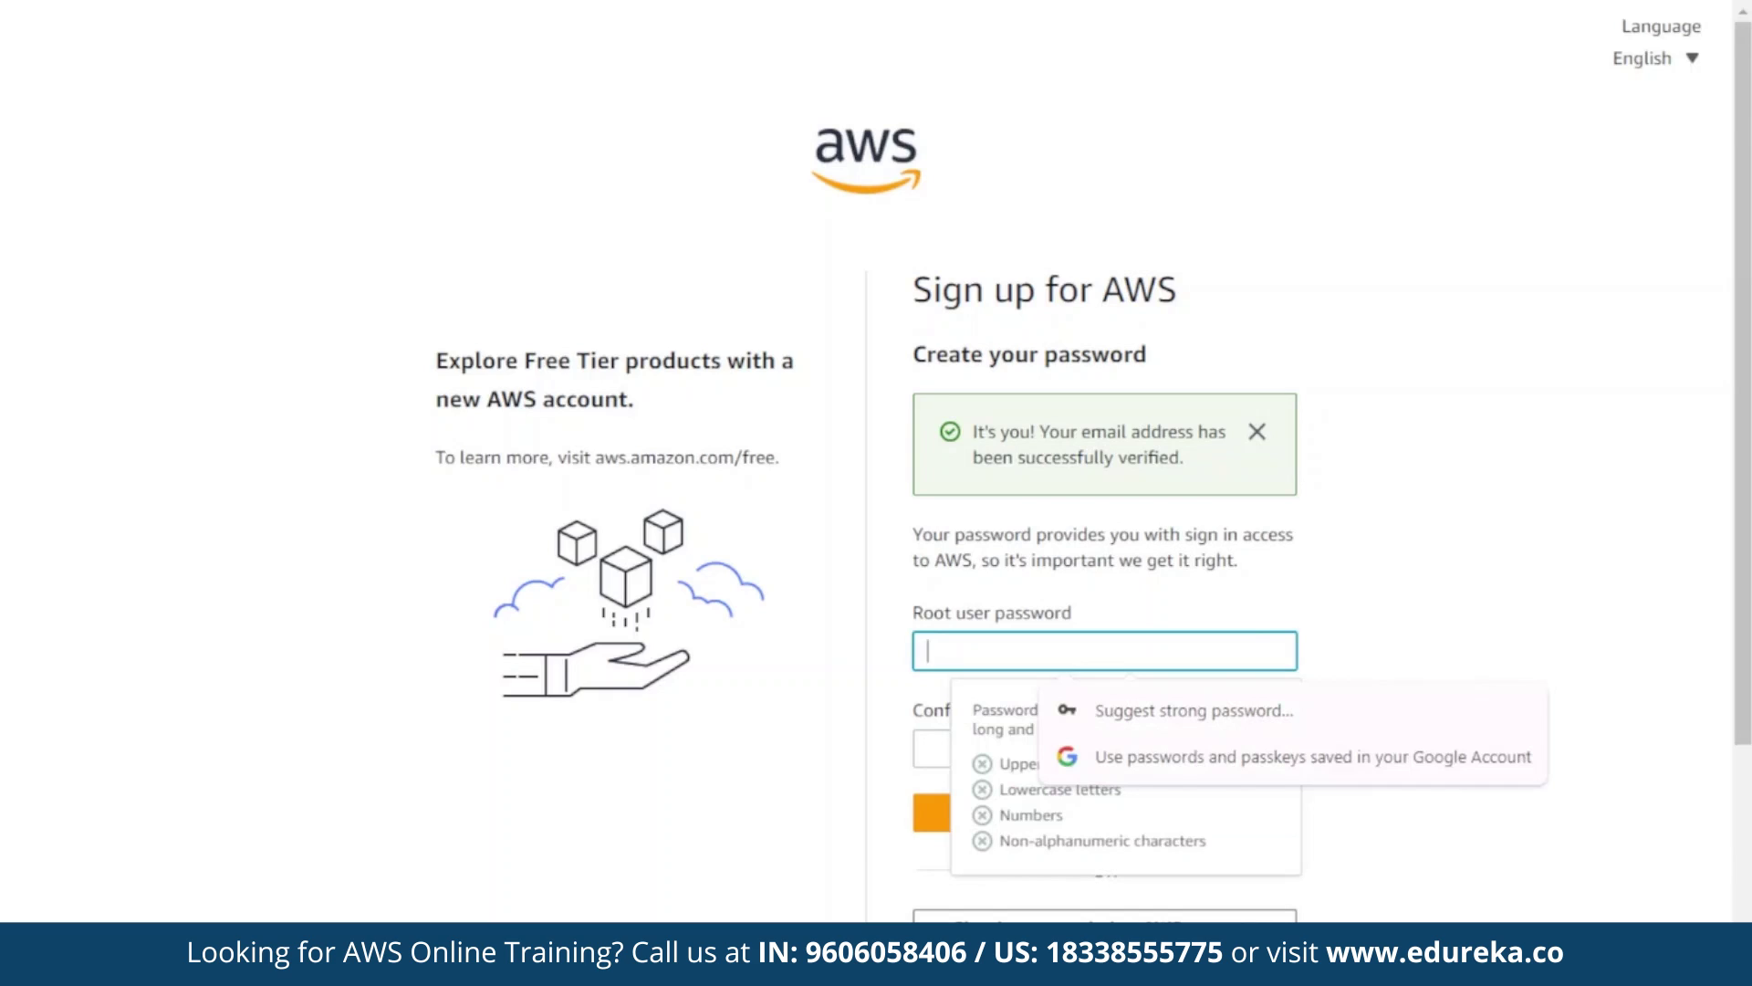
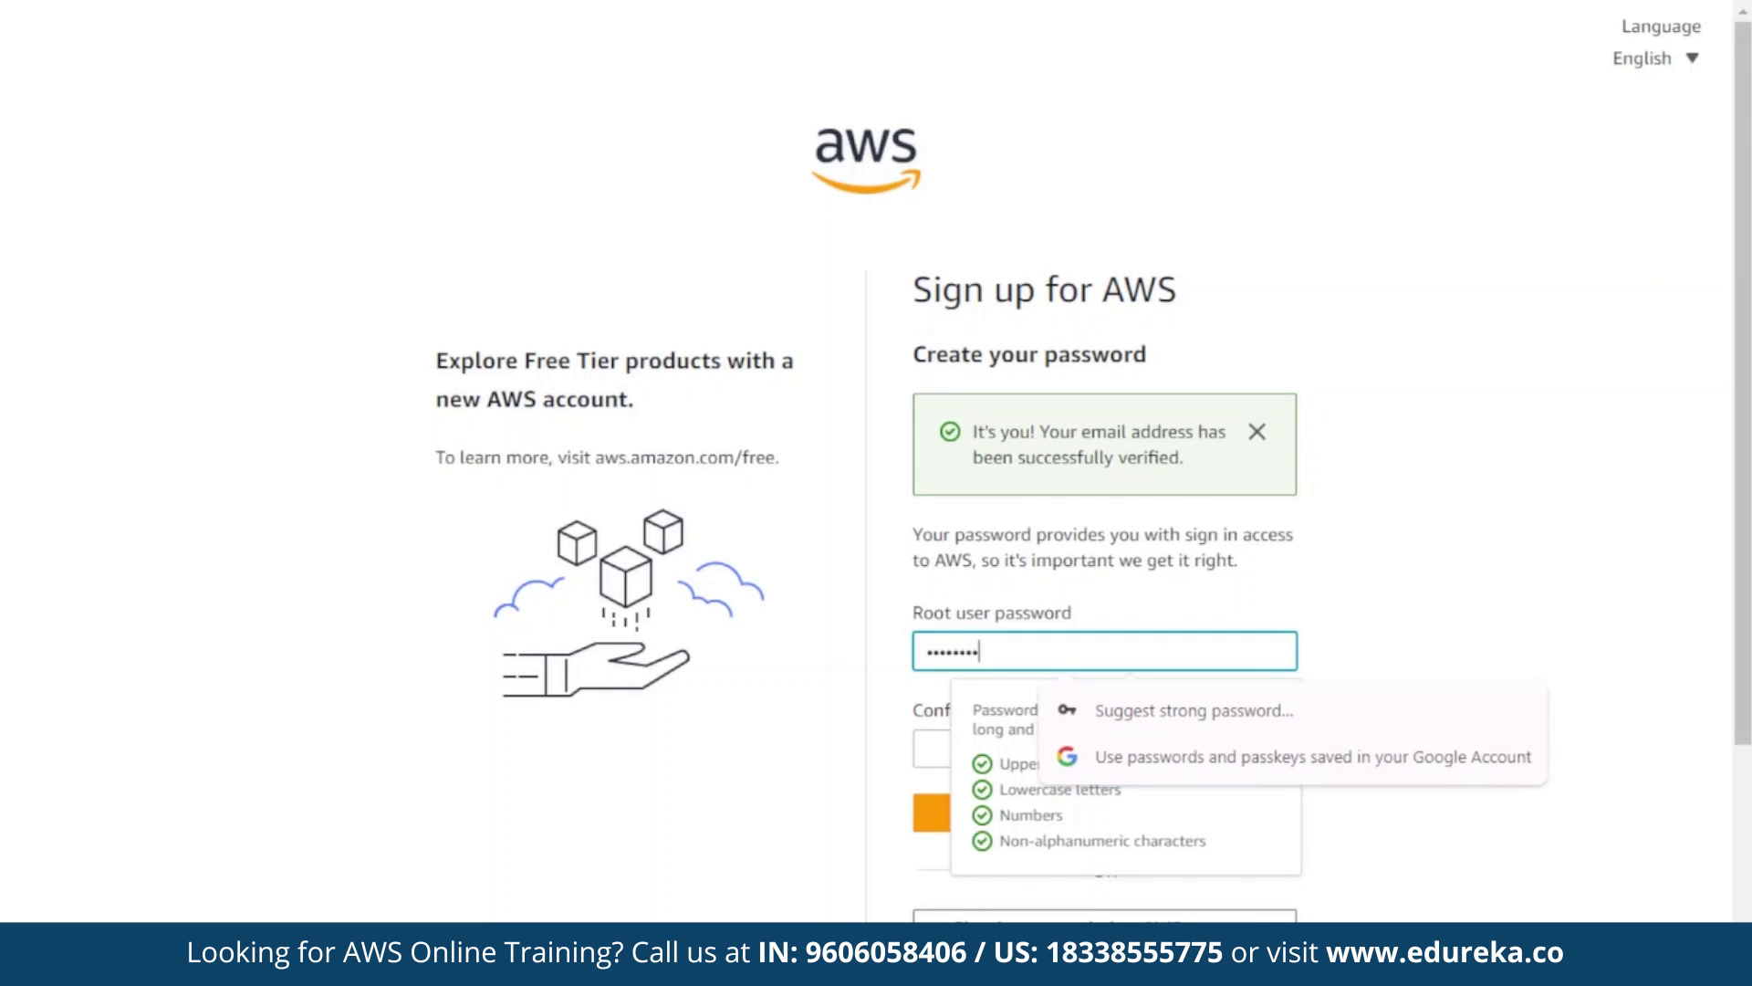
pyautogui.press('Tab')
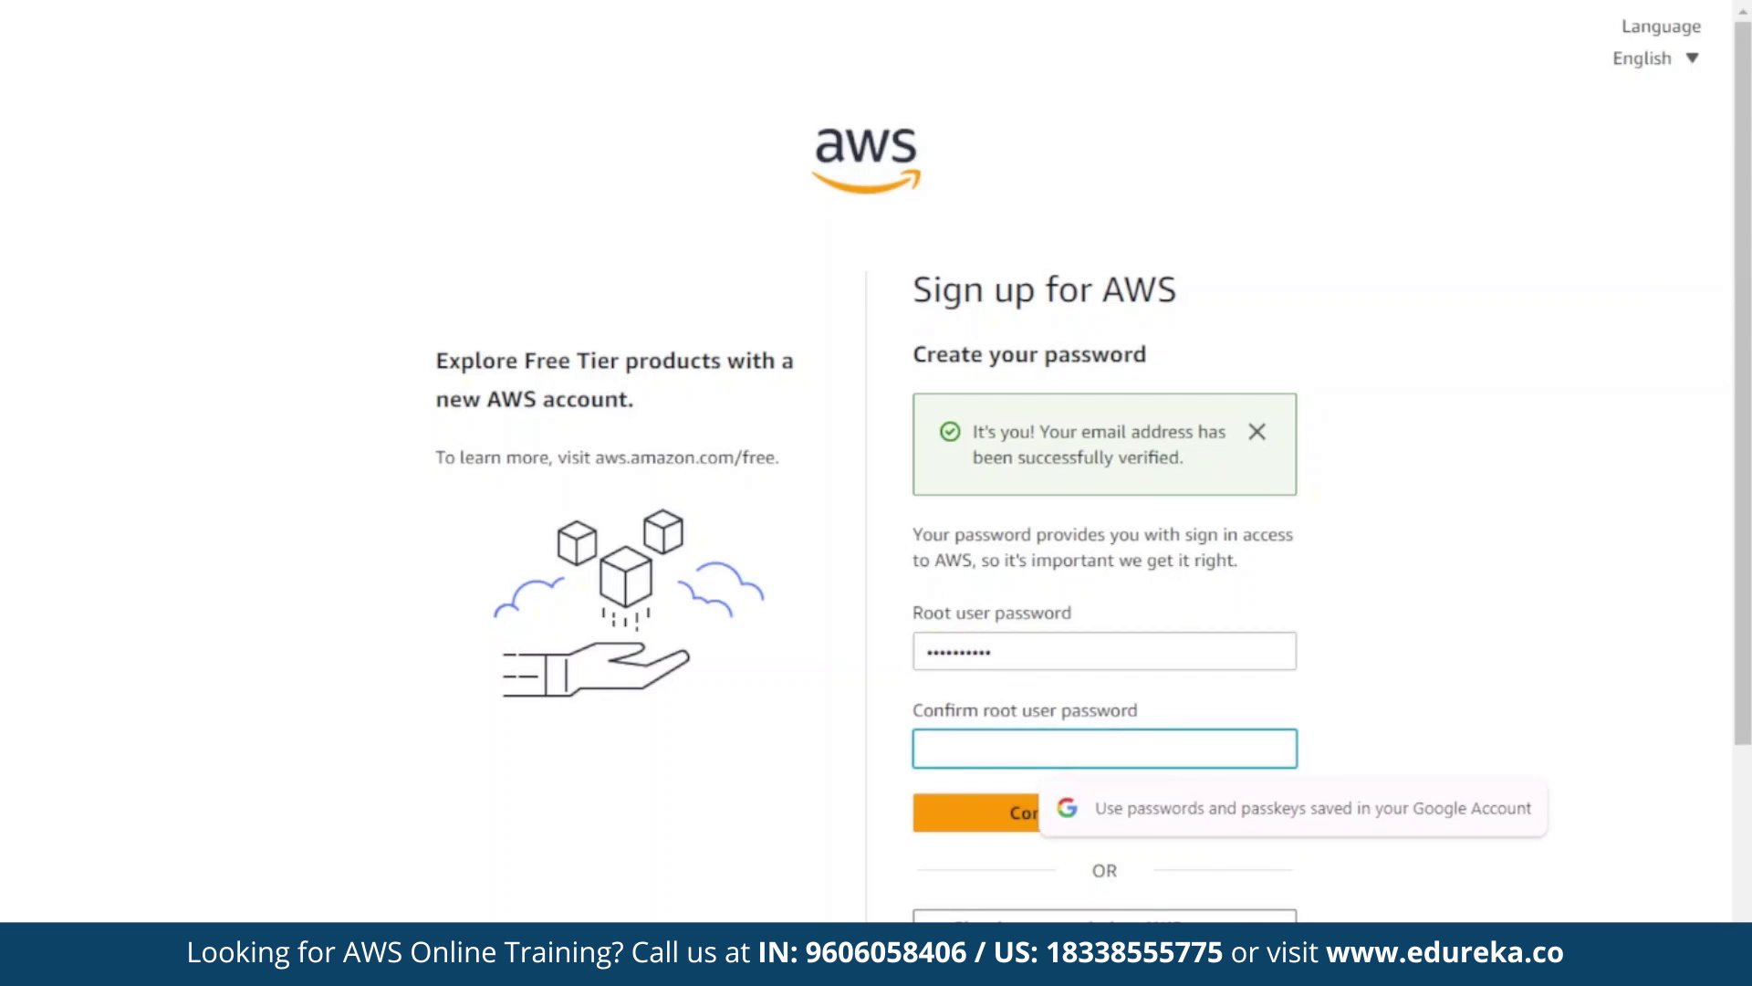
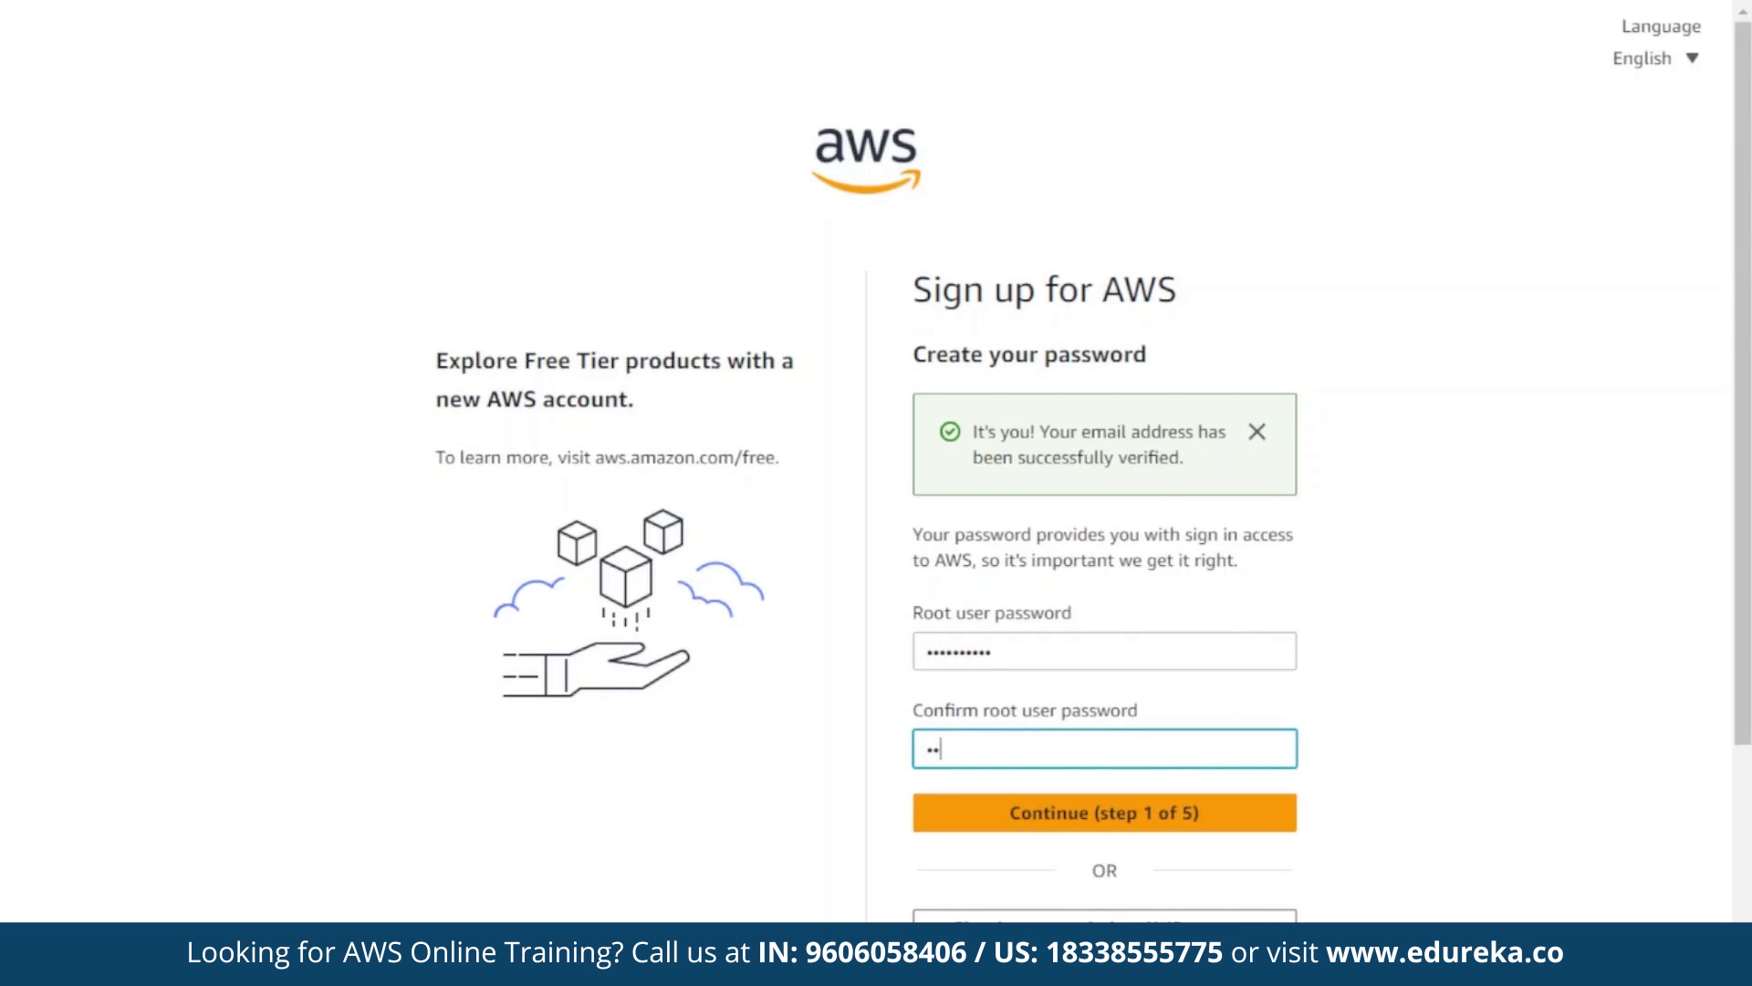
pyautogui.press('Return')
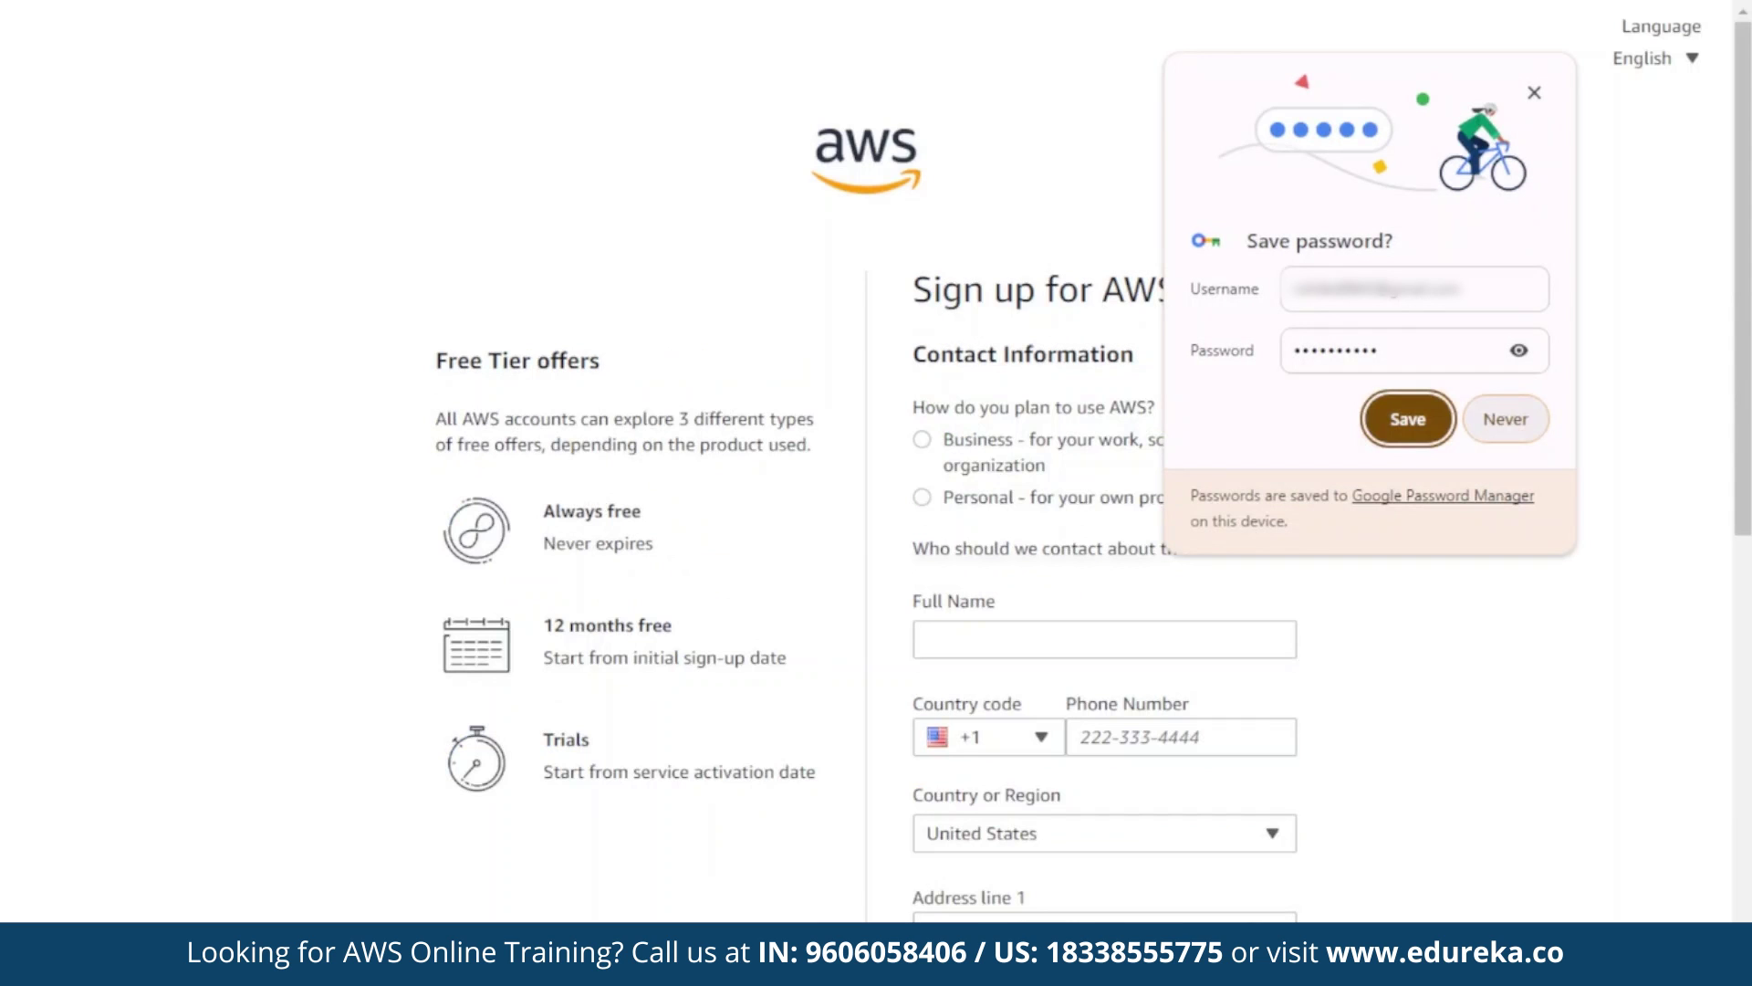
pyautogui.press('Escape')
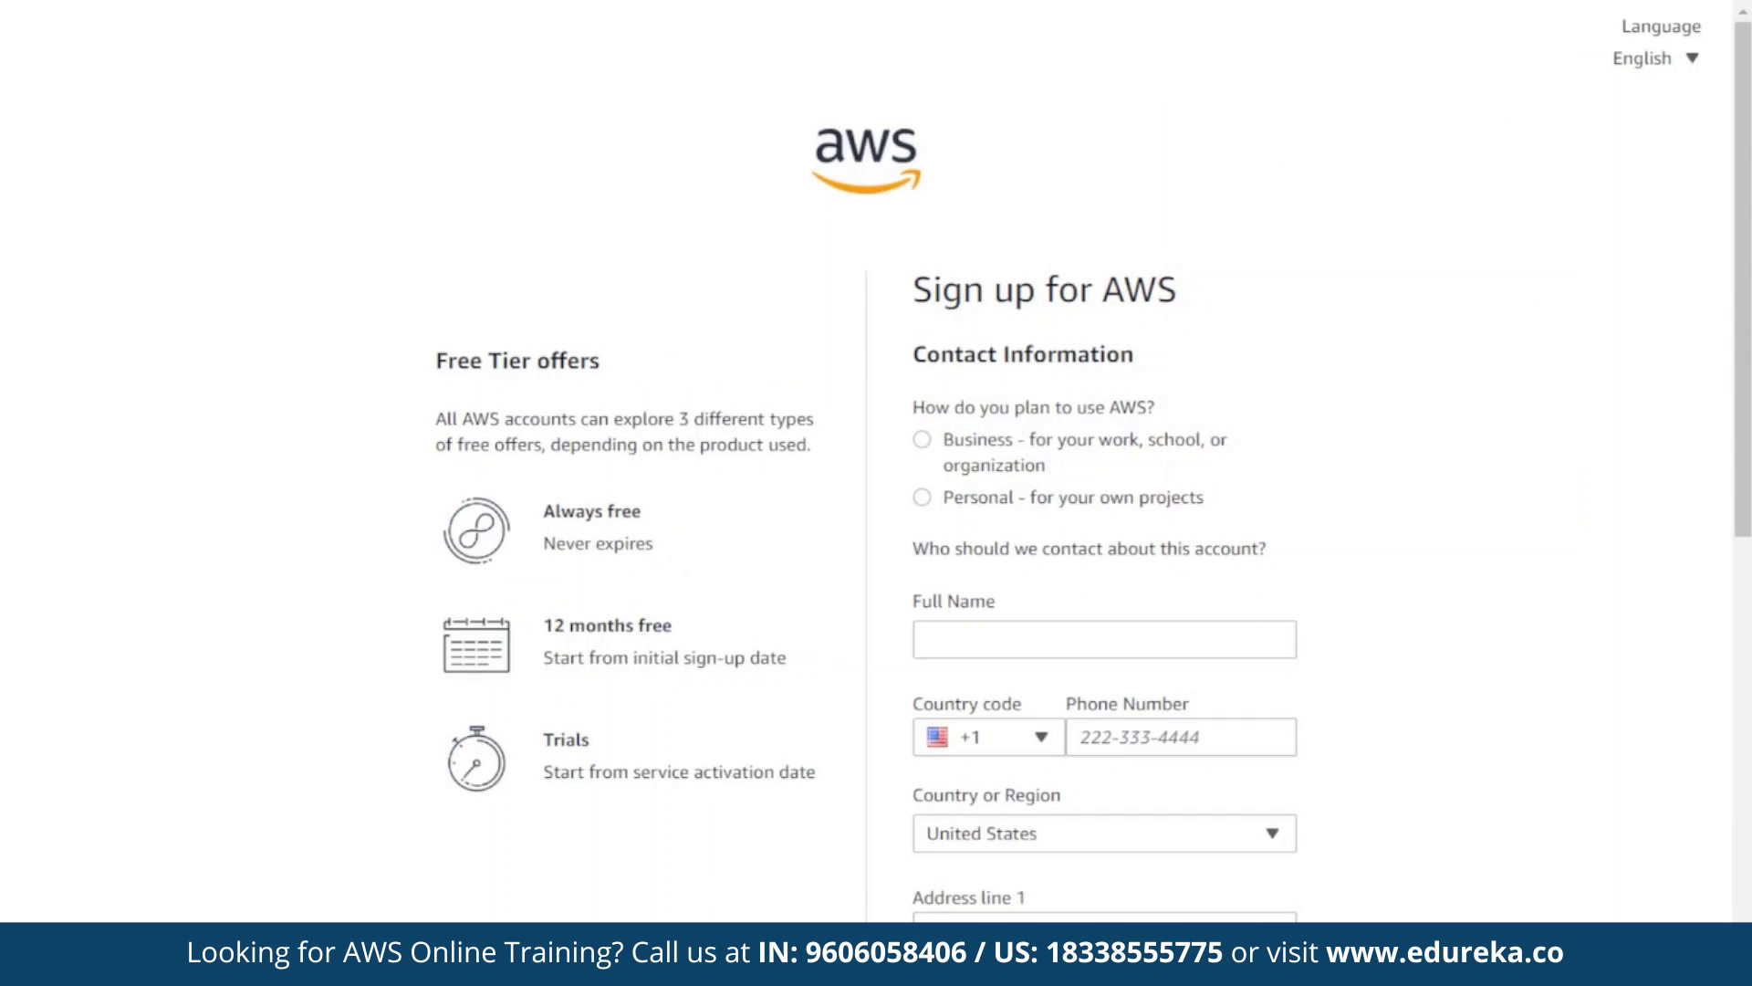
# Mark the account as Personal, enter the contact's full name and a +91 phone number.
pyautogui.click(928, 638)
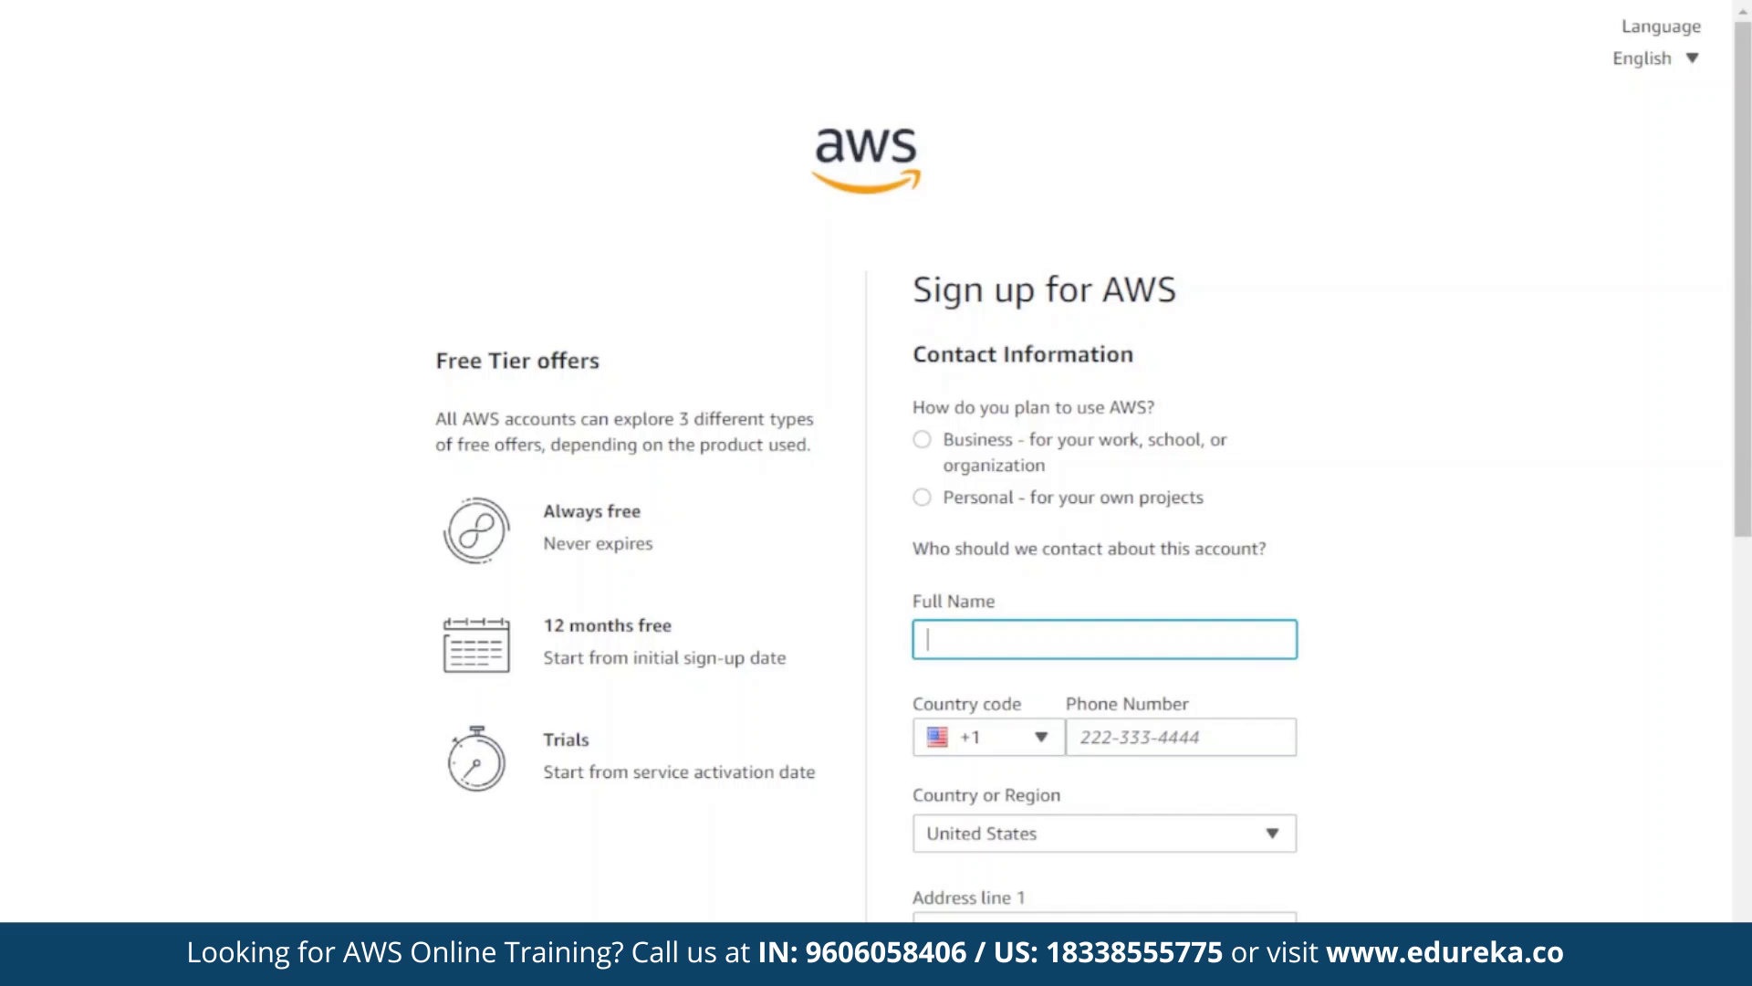
pyautogui.click(921, 497)
pyautogui.click(1104, 639)
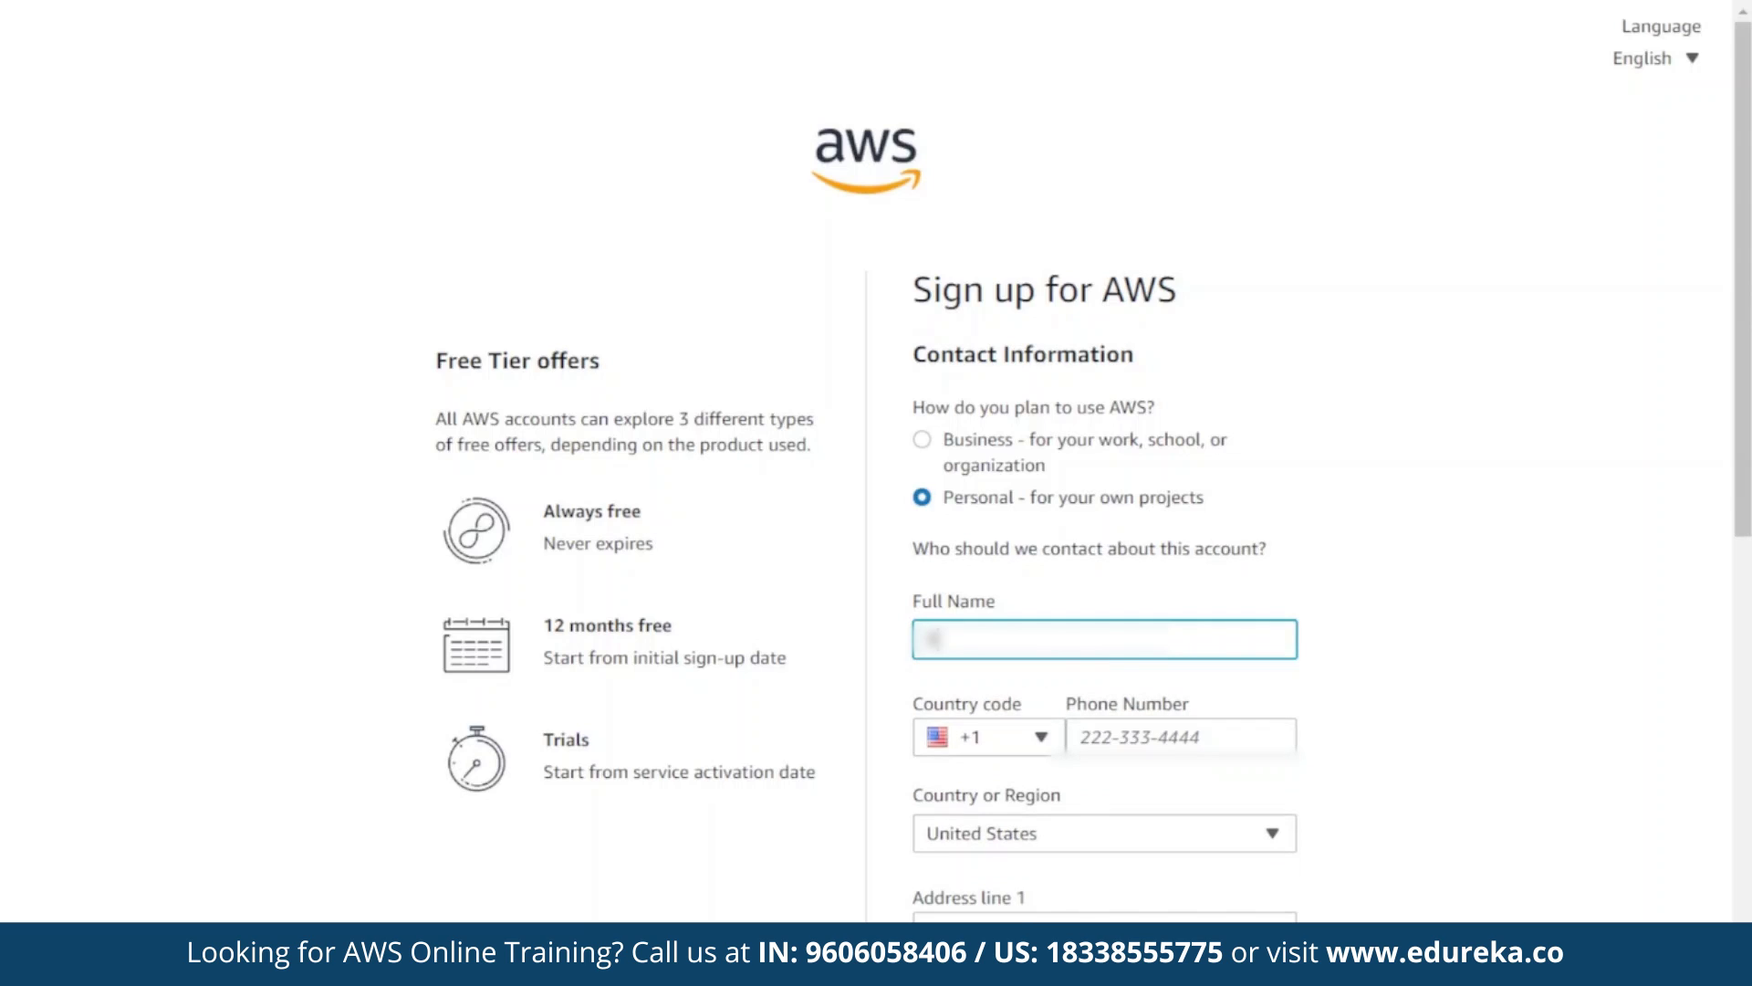
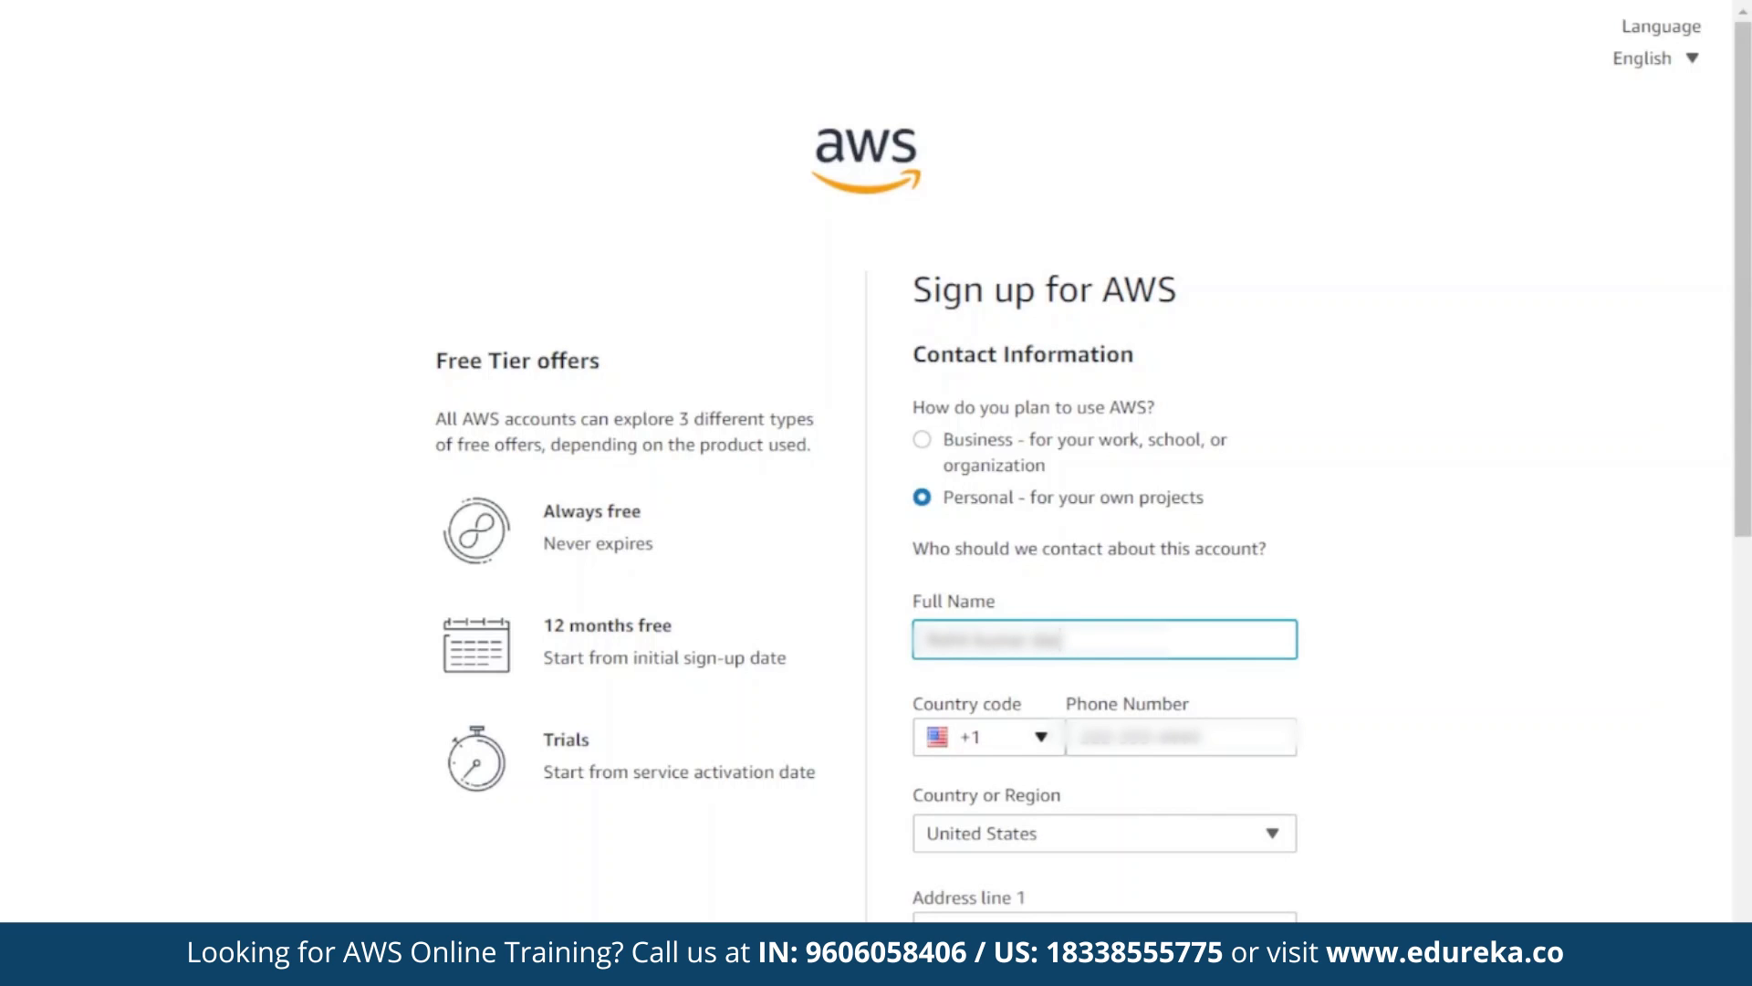
pyautogui.click(1040, 737)
pyautogui.write('ind')
pyautogui.press('Return')
pyautogui.click(1181, 736)
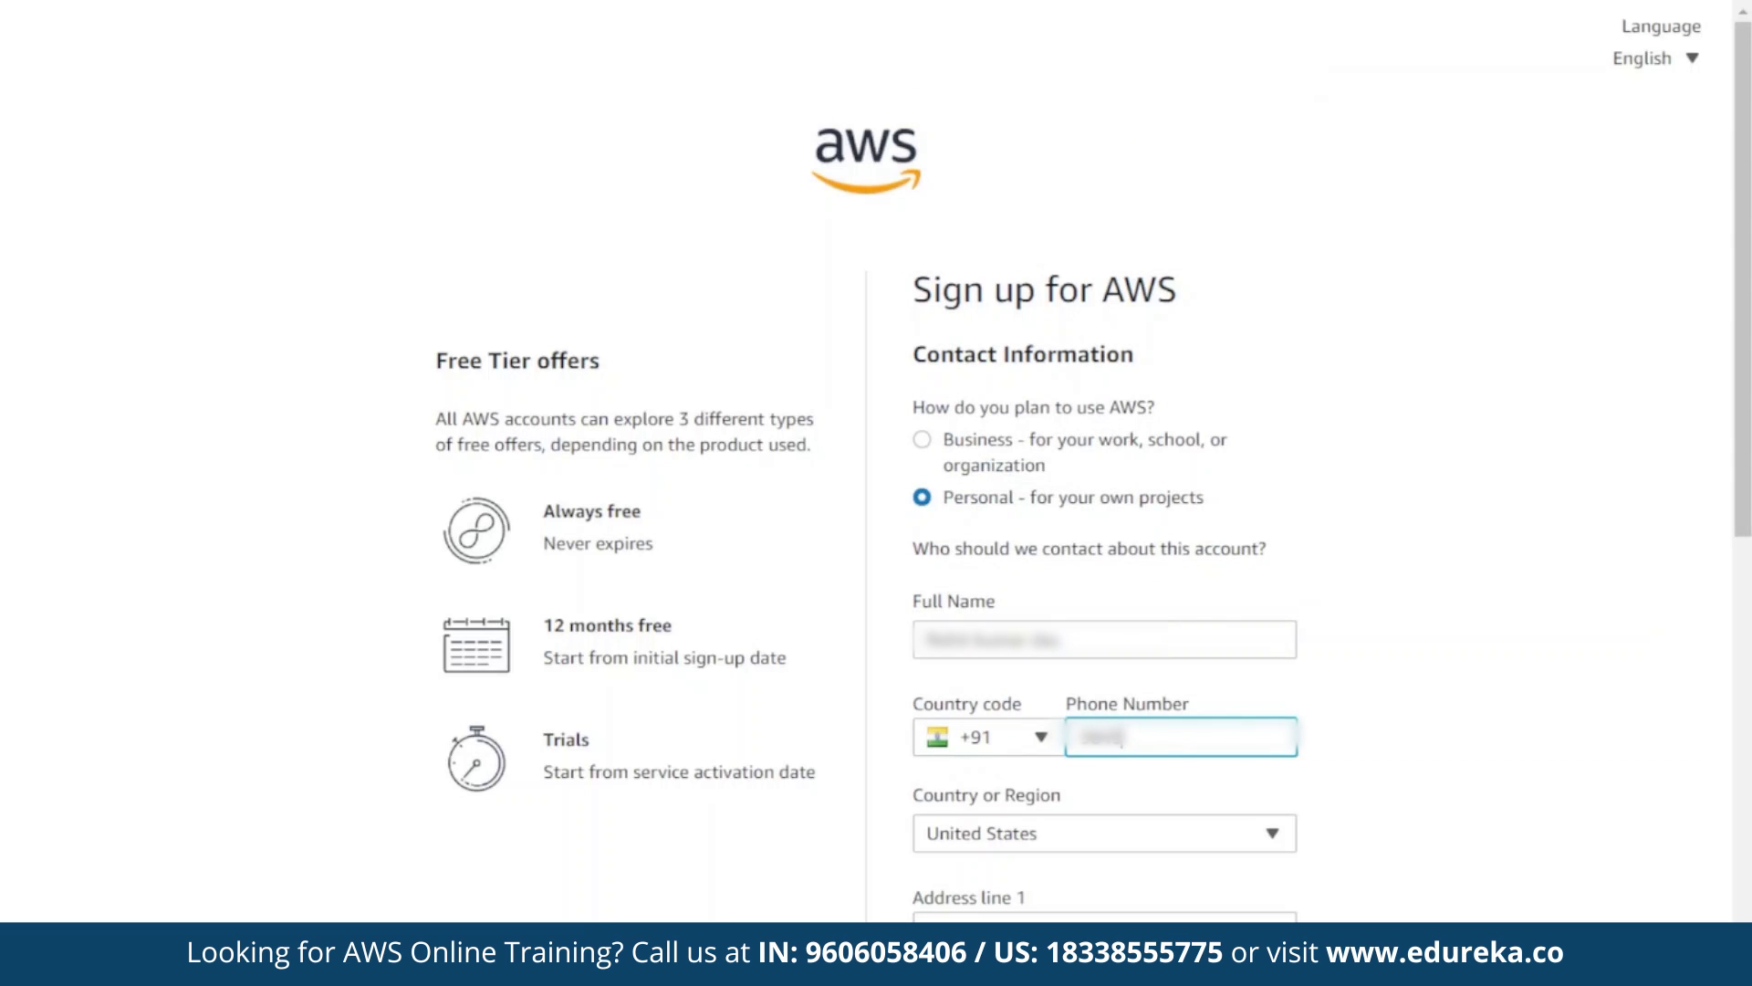
# Set the country to India and fill in both address lines.
pyautogui.press('Tab')
pyautogui.press('space')
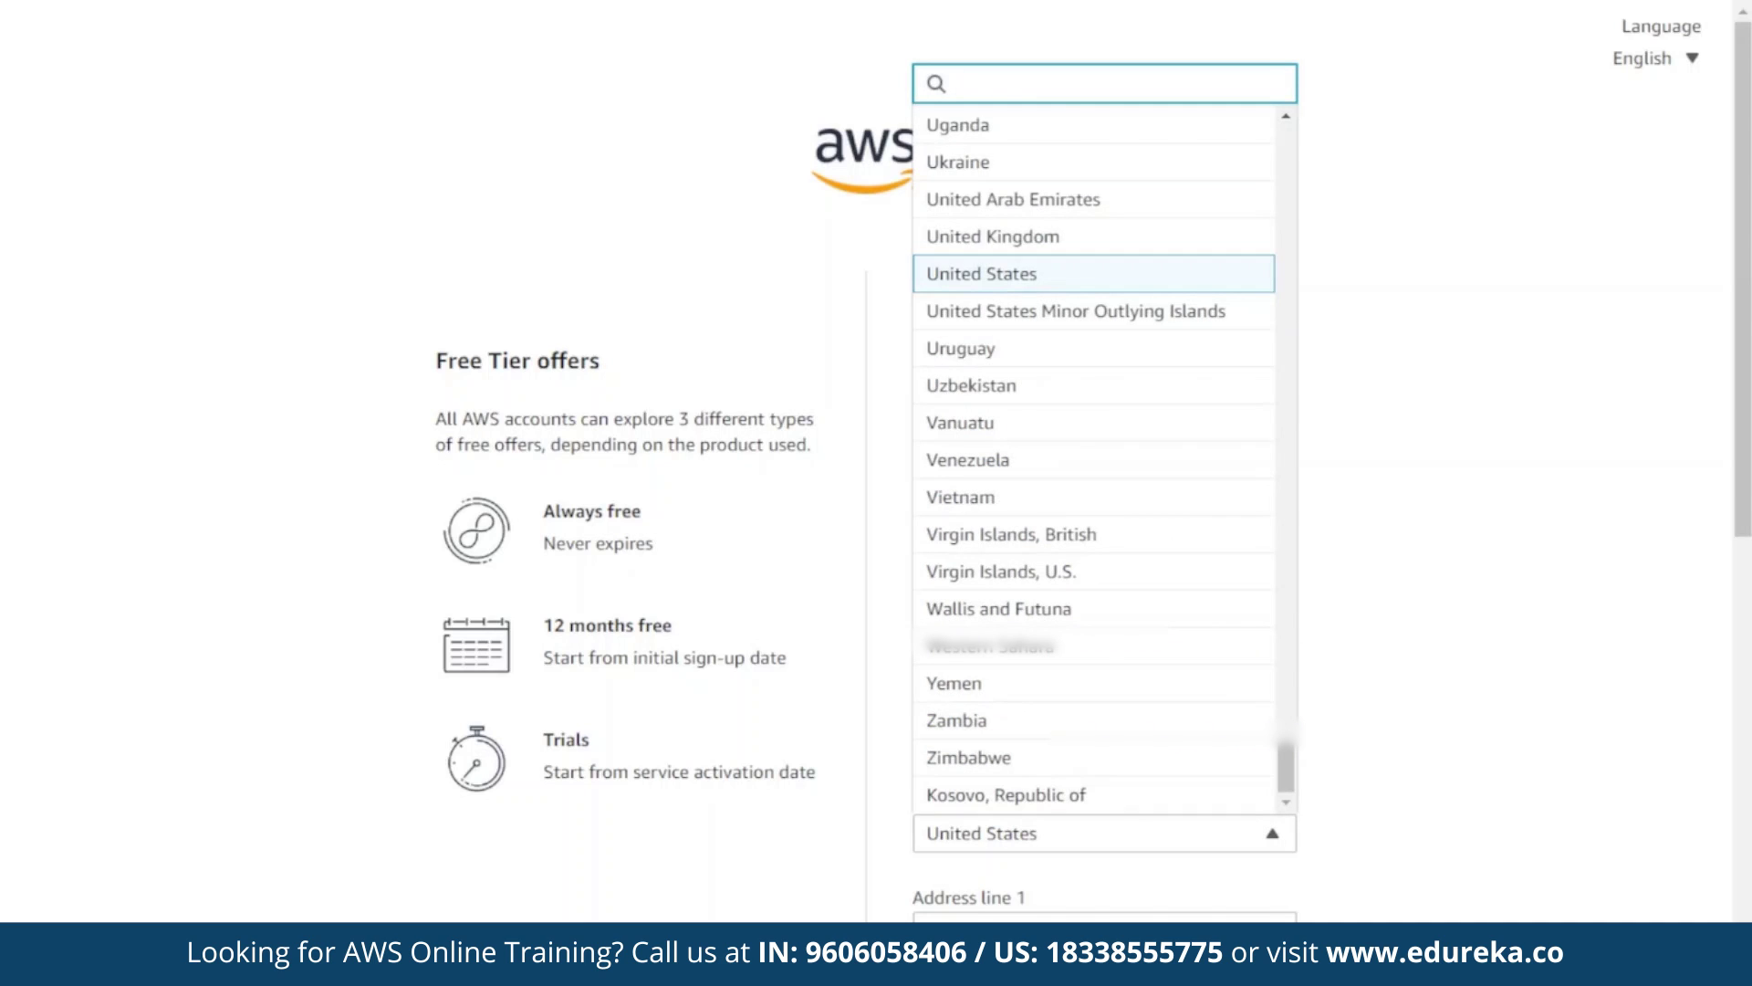
pyautogui.write('ind')
pyautogui.press('Return')
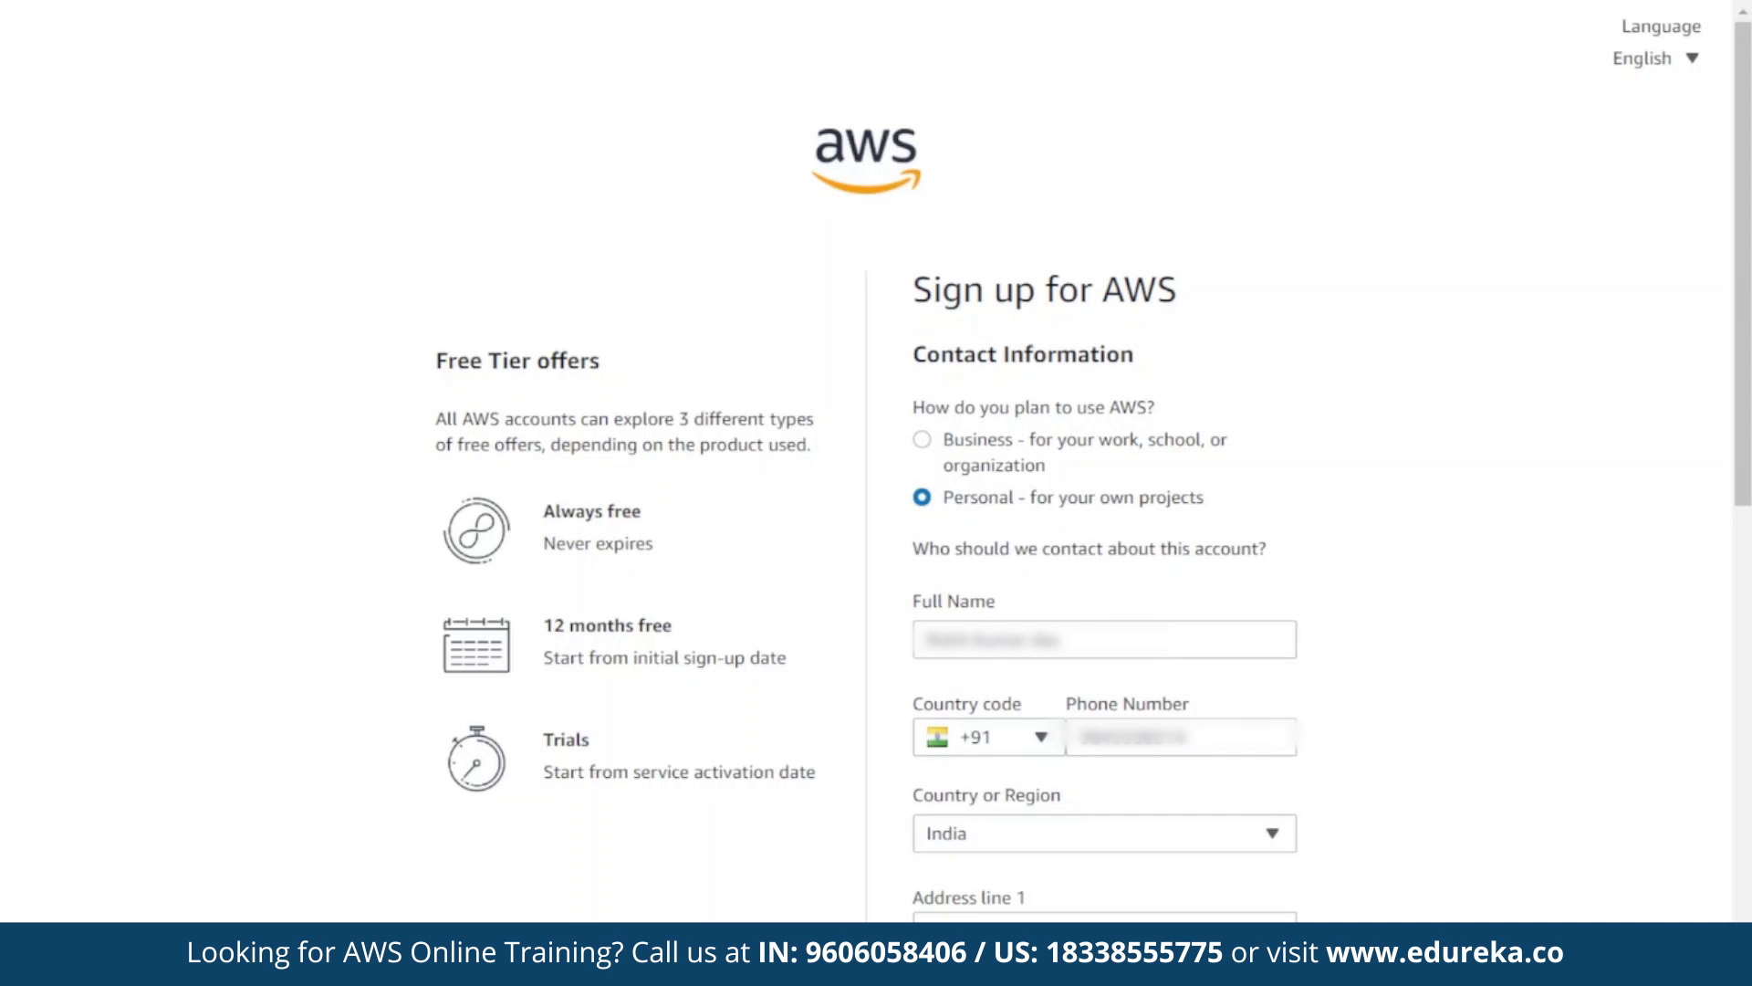
pyautogui.click(1104, 916)
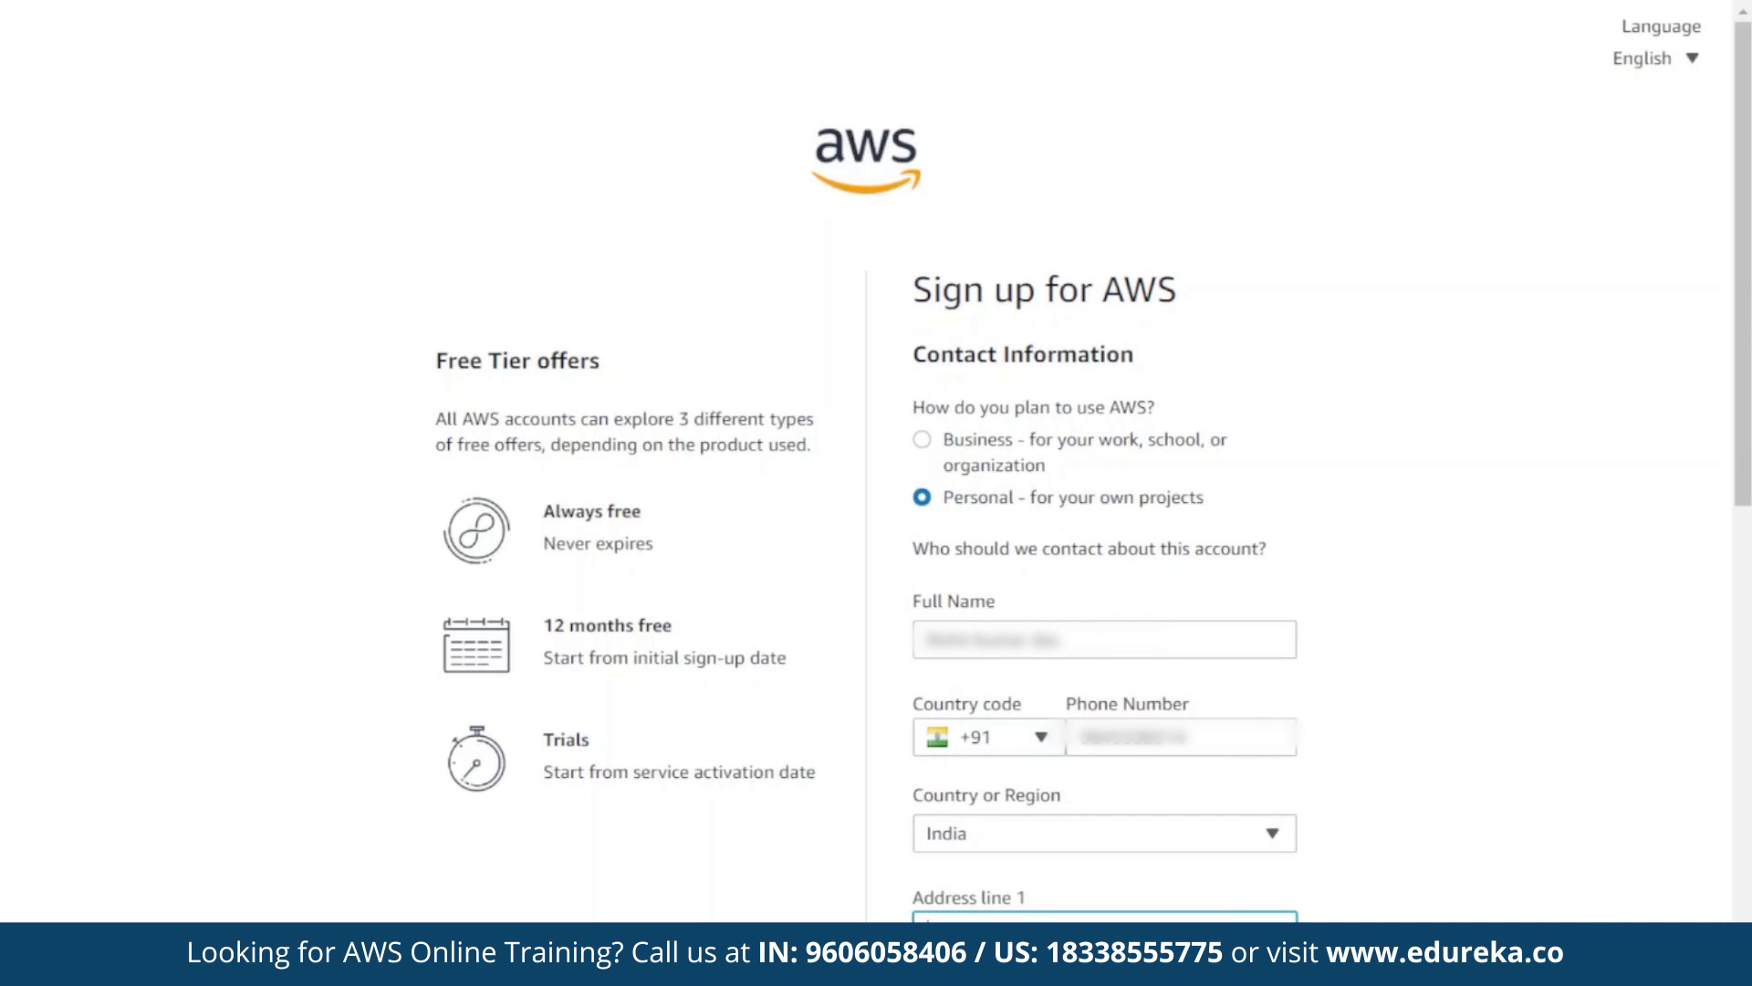
pyautogui.scroll(-8, 876, 456)
pyautogui.scroll(2, 876, 457)
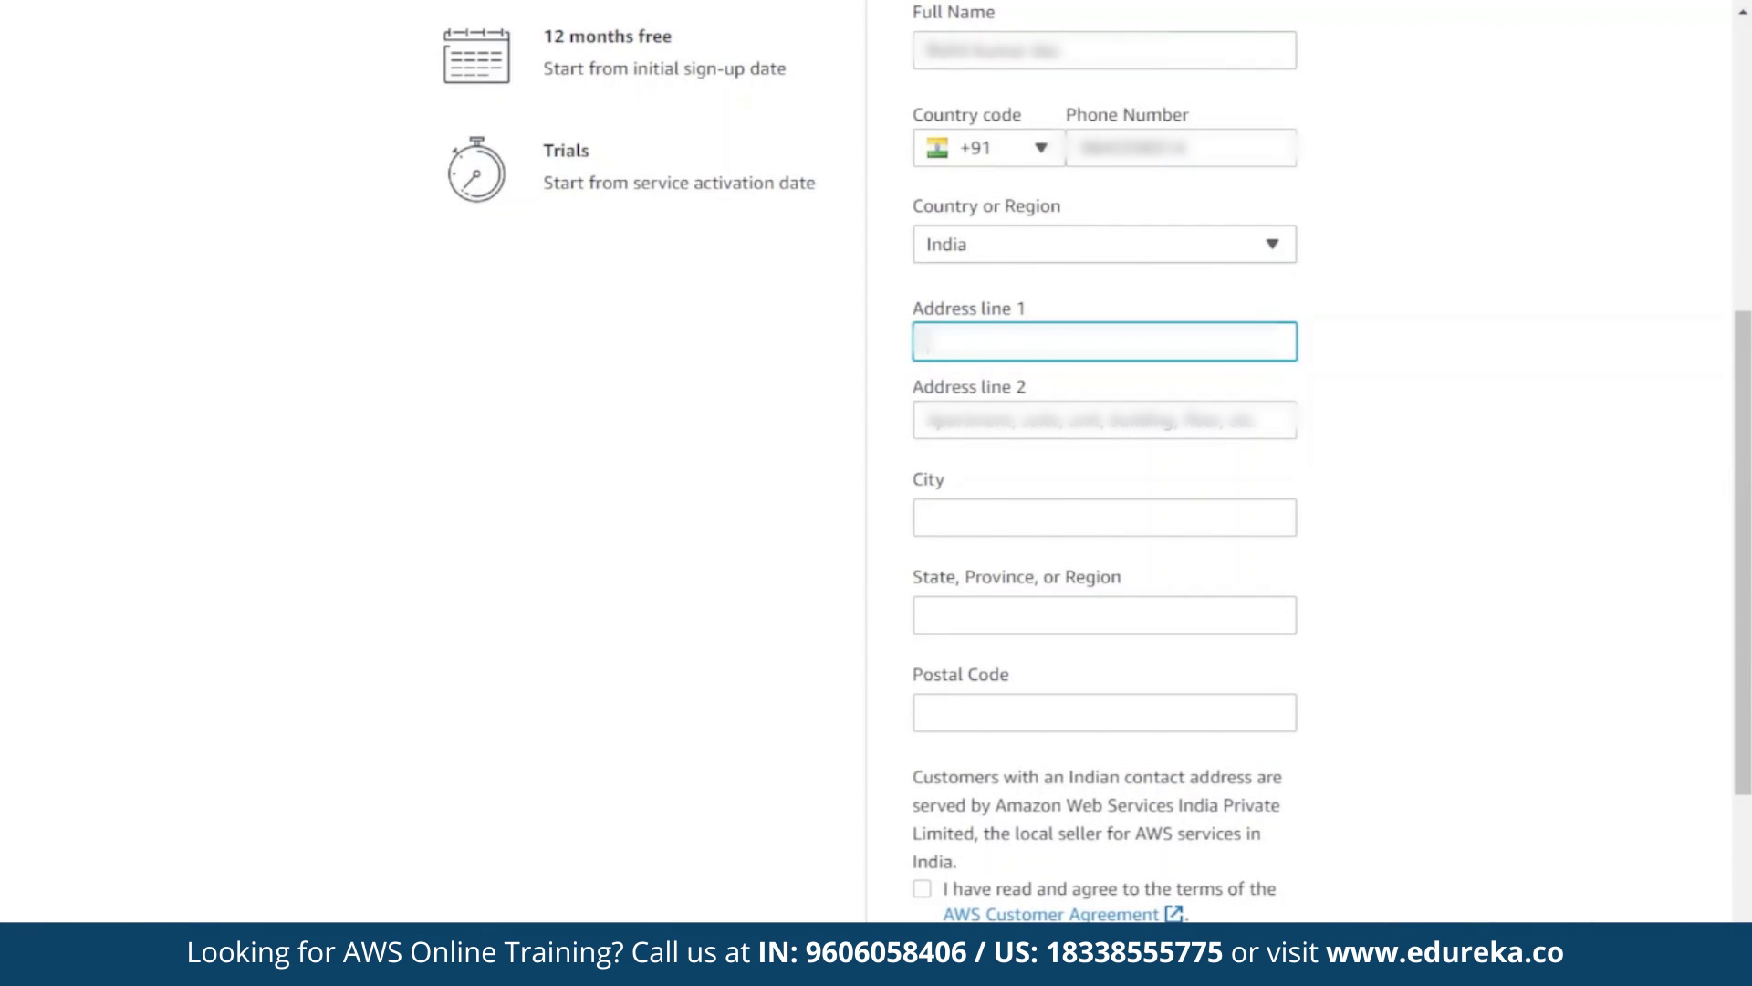
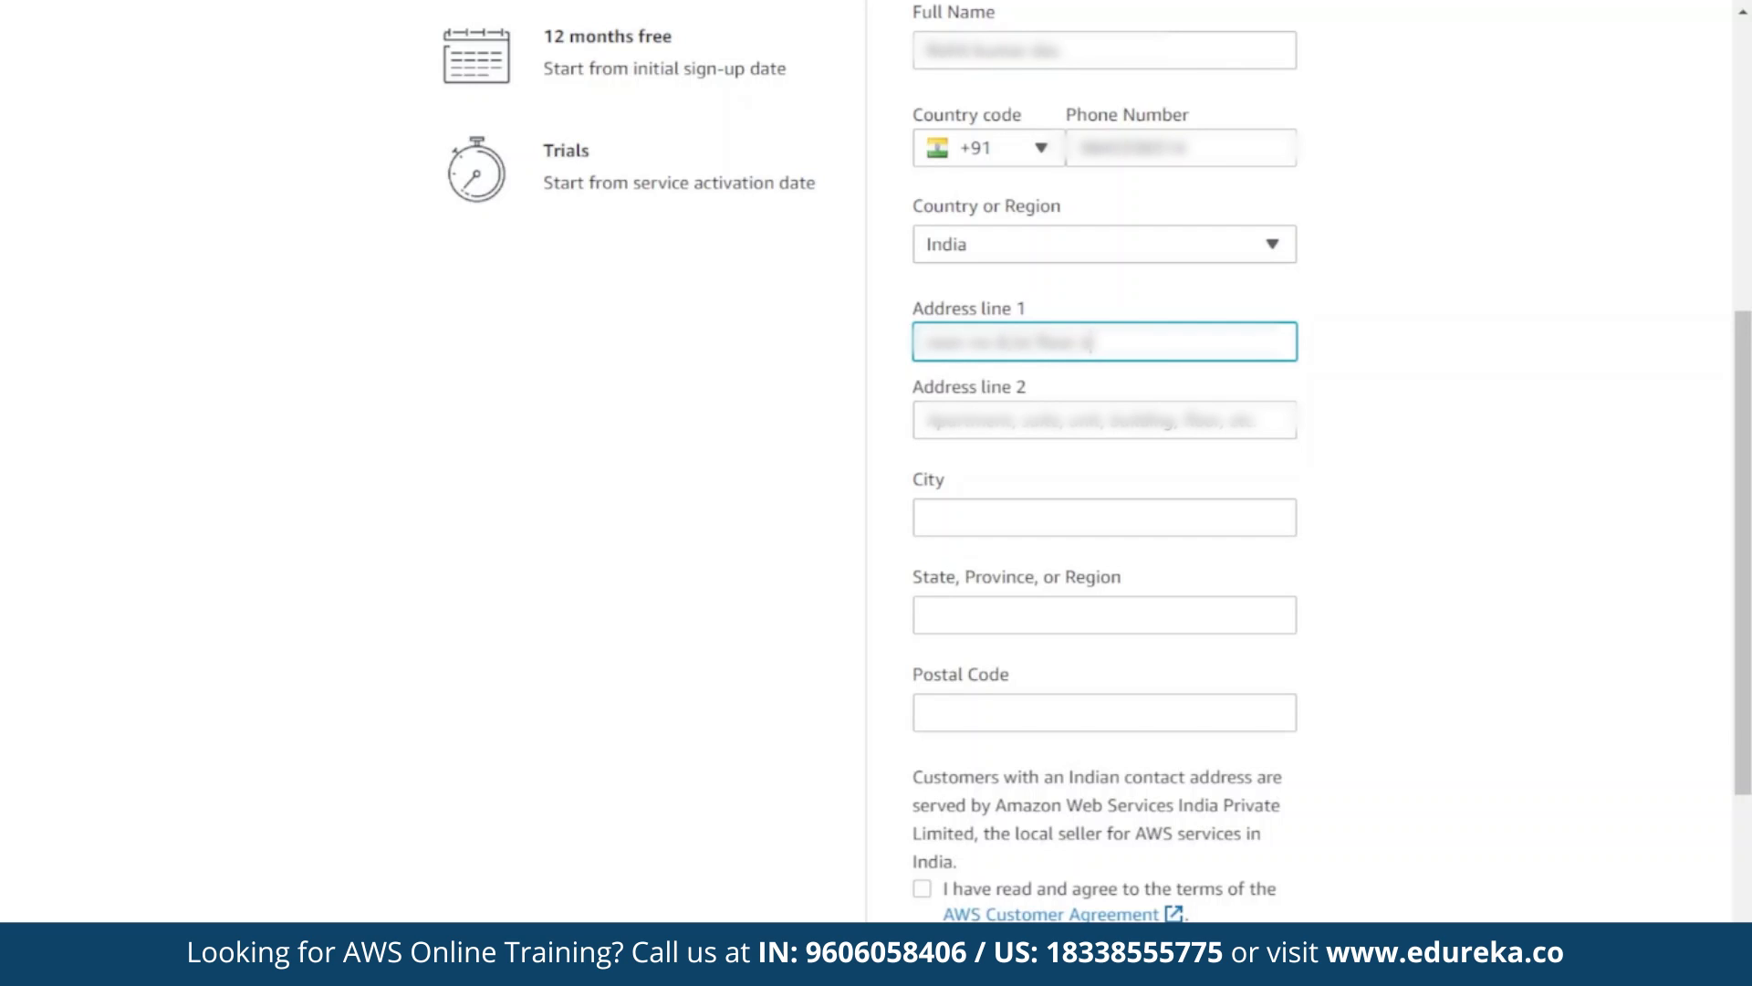
pyautogui.press('Tab')
# Enter the city Bengaluru, the state Karnataka and the postal code.
pyautogui.press('Tab')
pyautogui.write('bengaluru')
pyautogui.press('Tab')
pyautogui.write('karnataka')
pyautogui.press('Tab')
pyautogui.write('560067')
# Accept the AWS Customer Agreement and submit the contact information.
pyautogui.press('Tab')
pyautogui.press('space')
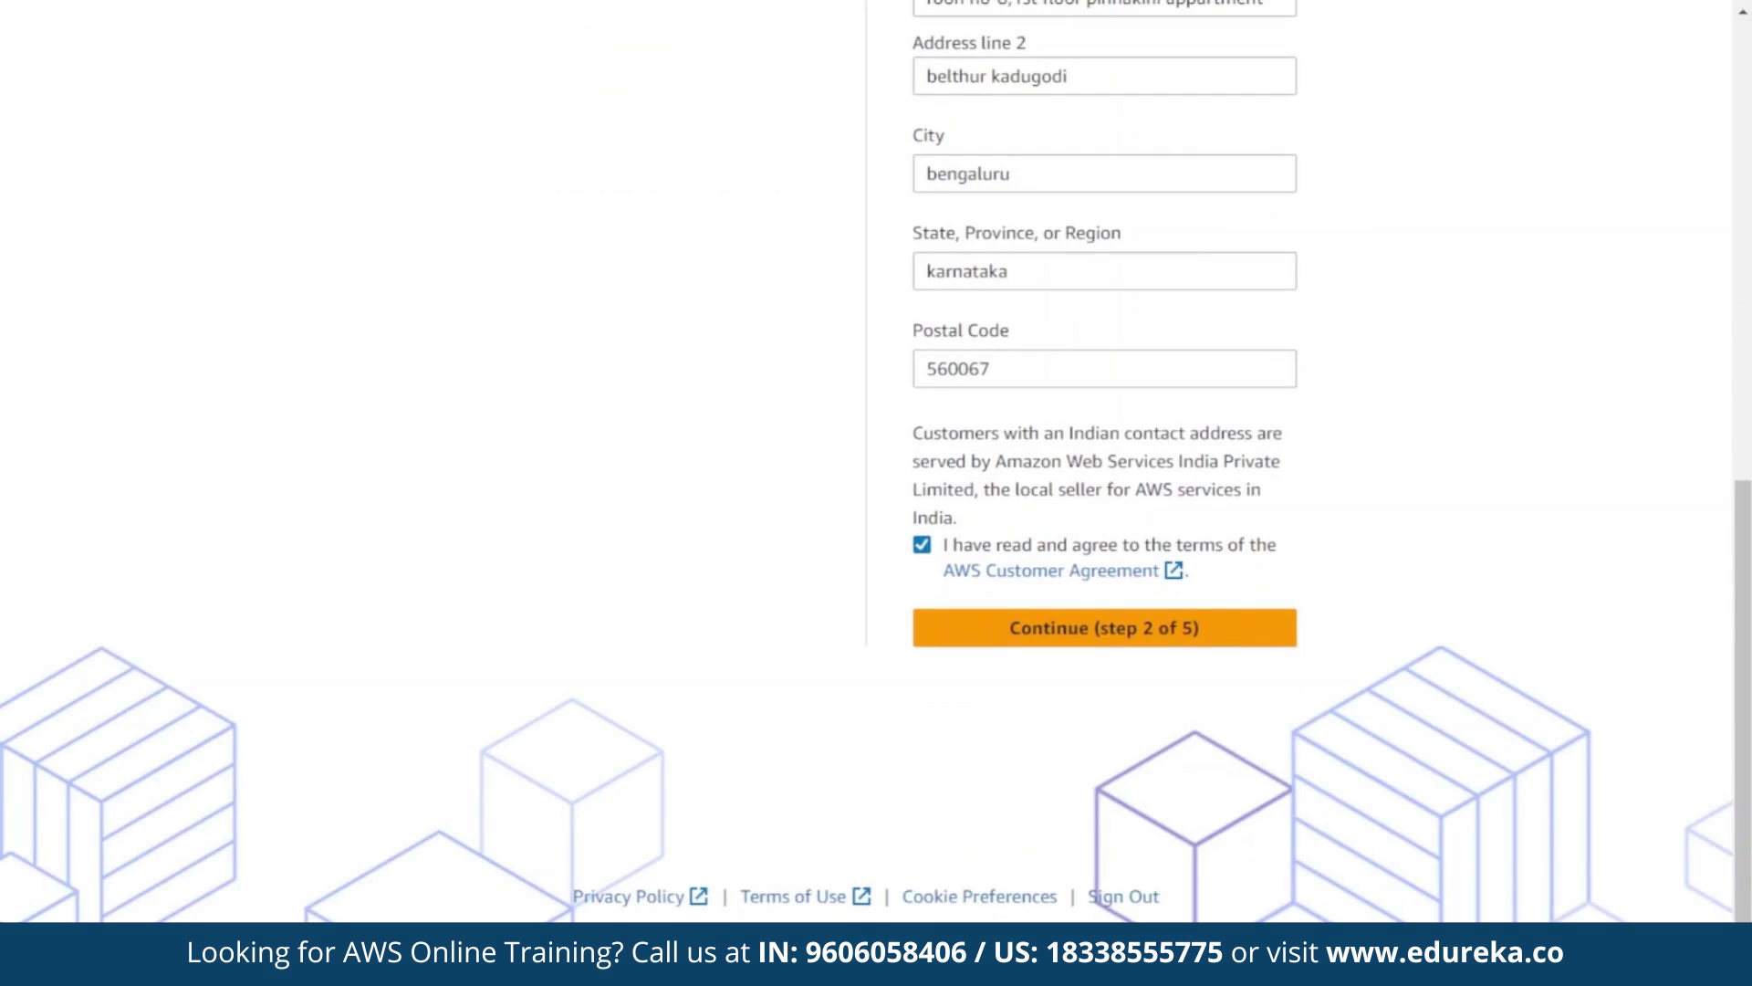
pyautogui.press('Tab')
pyautogui.press('Return')
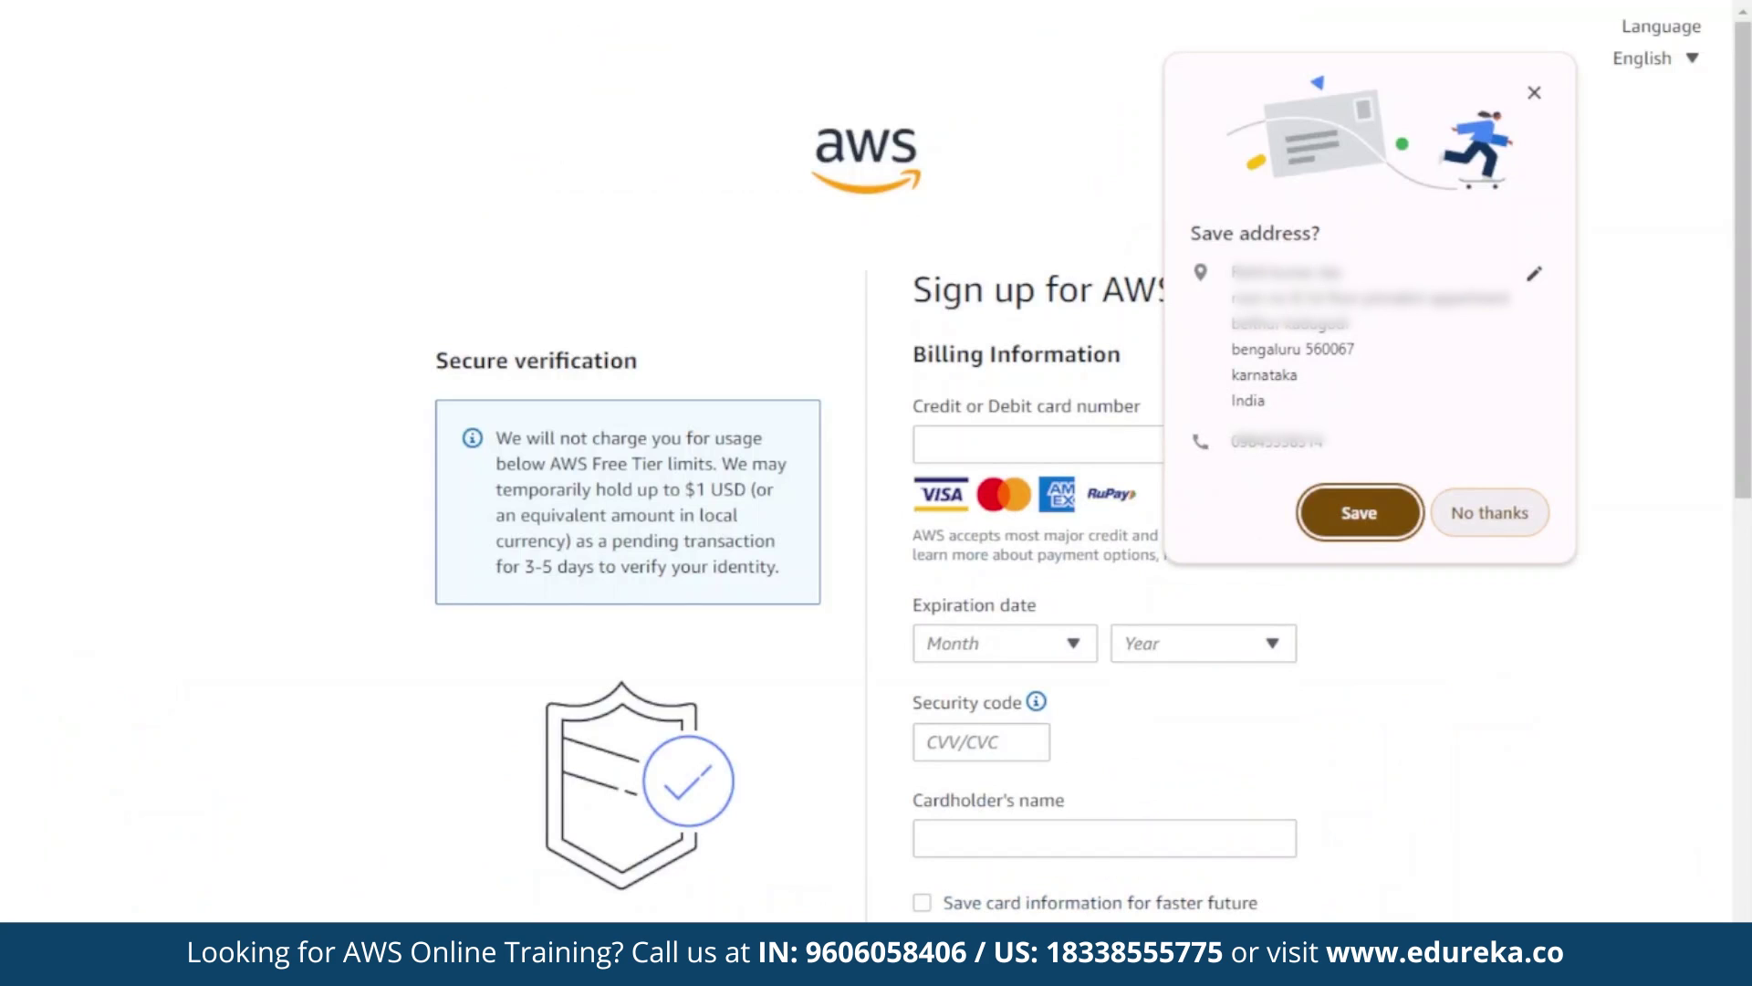
# Enter the card number and choose the card's expiry month and year.
pyautogui.press('Escape')
pyautogui.click(1104, 444)
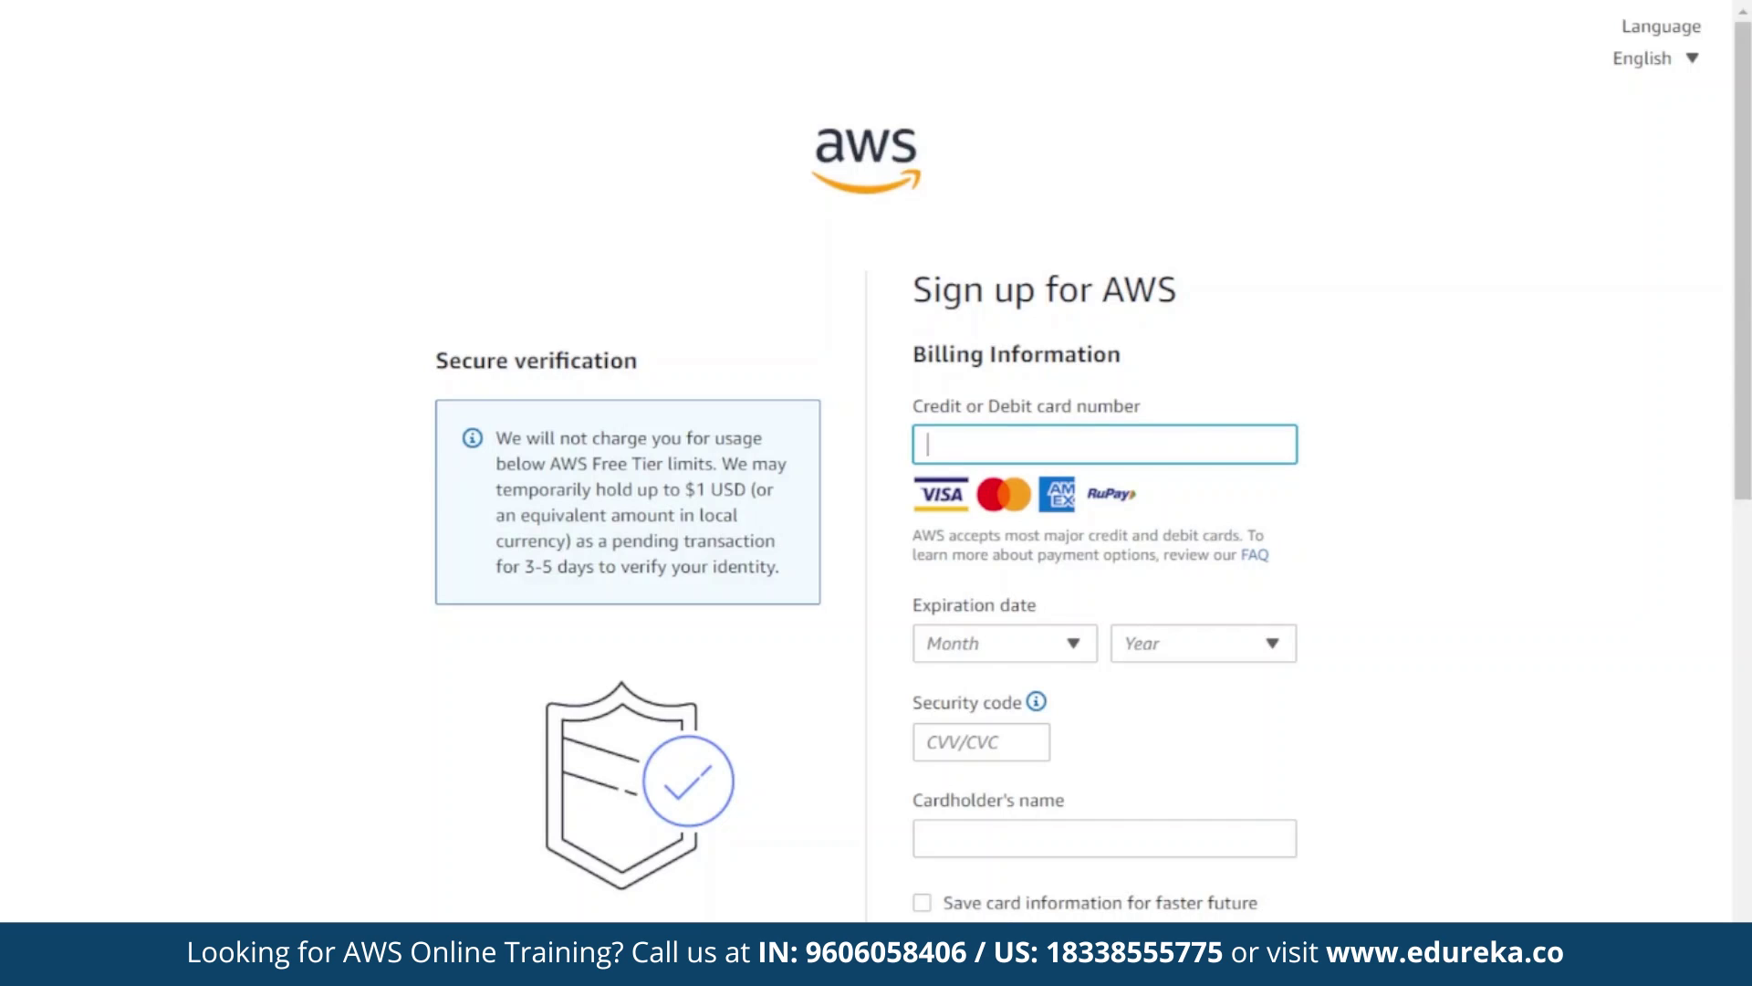
pyautogui.write('4111')
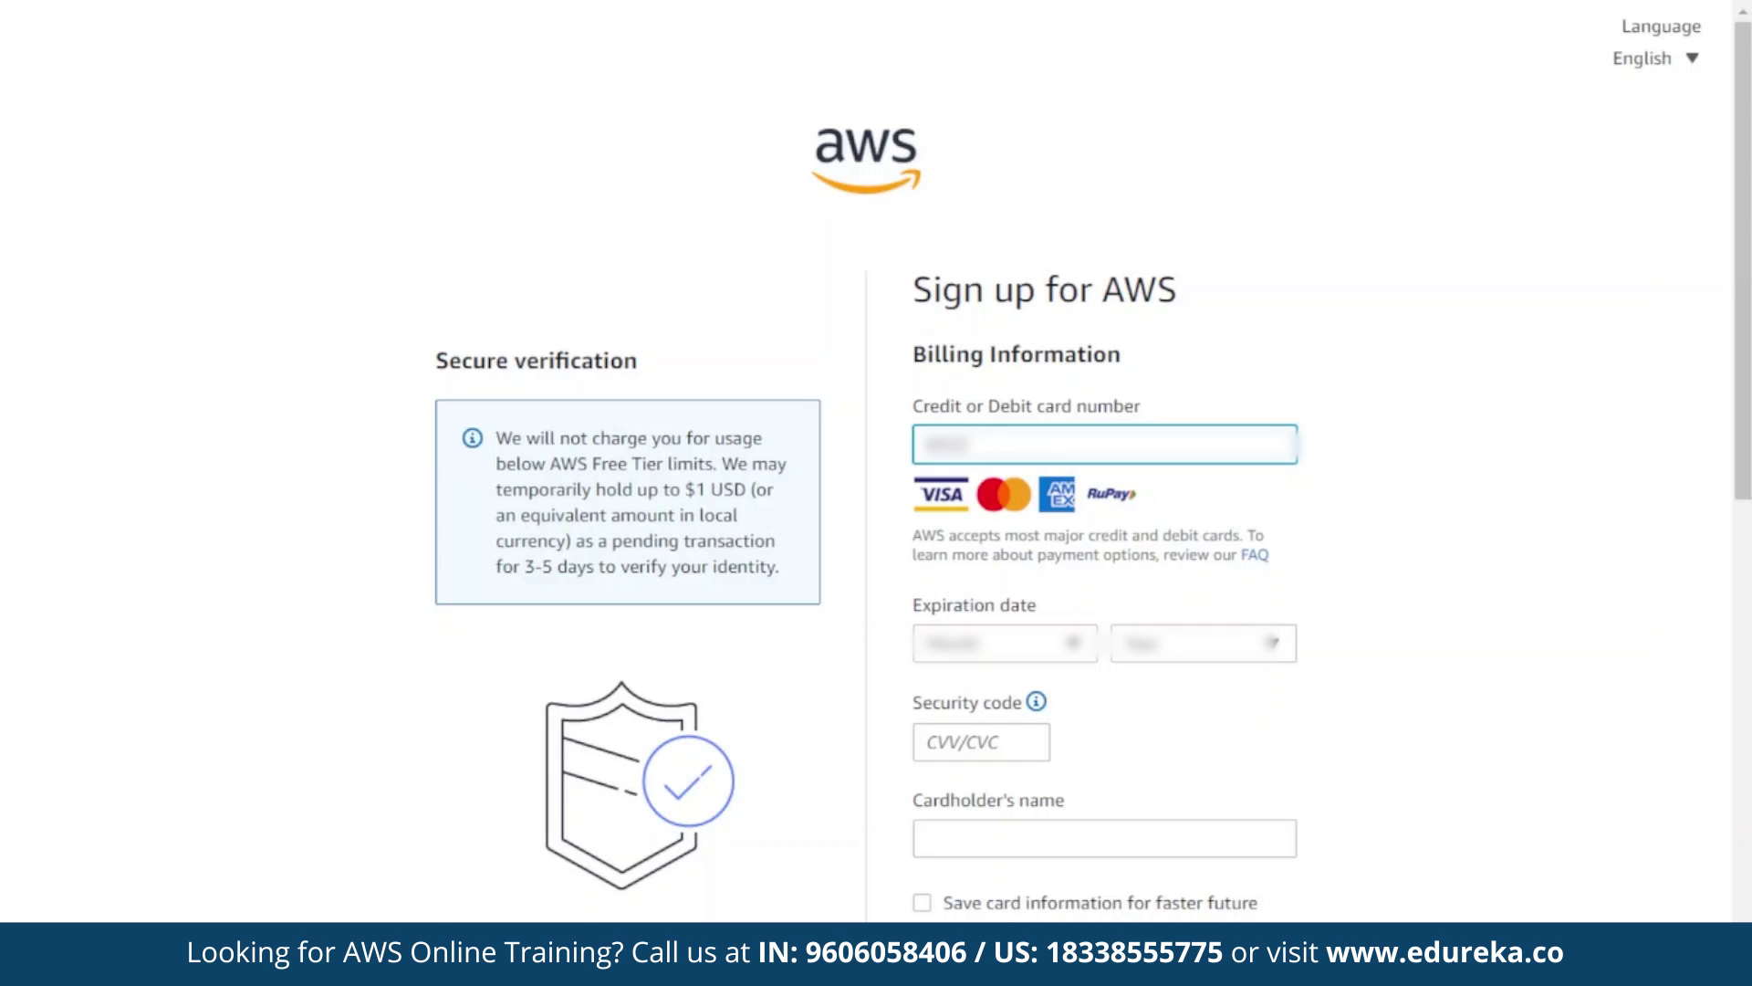
pyautogui.write('111111111111')
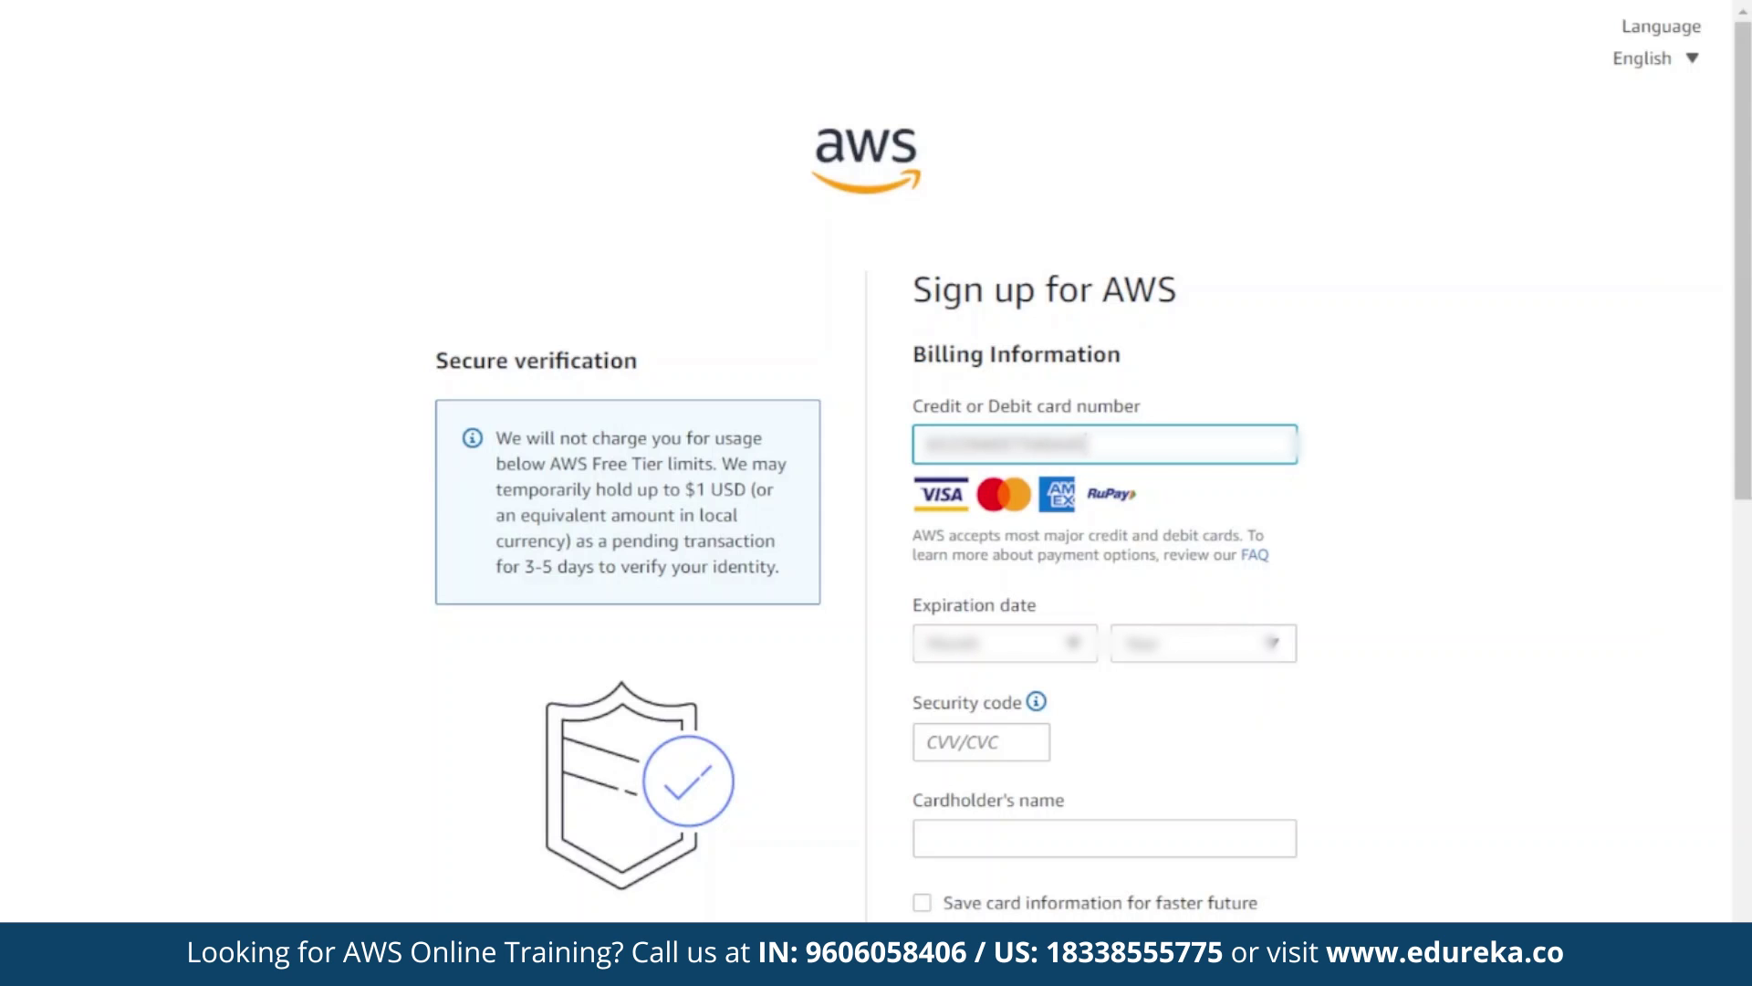
pyautogui.click(1004, 644)
pyautogui.click(1004, 490)
pyautogui.click(1202, 643)
pyautogui.click(1187, 274)
# Add the security code and cardholder's name, save the card, and answer No to having a PAN.
pyautogui.click(981, 741)
pyautogui.write('123')
pyautogui.click(1104, 837)
pyautogui.click(921, 901)
pyautogui.scroll(-7, 876, 493)
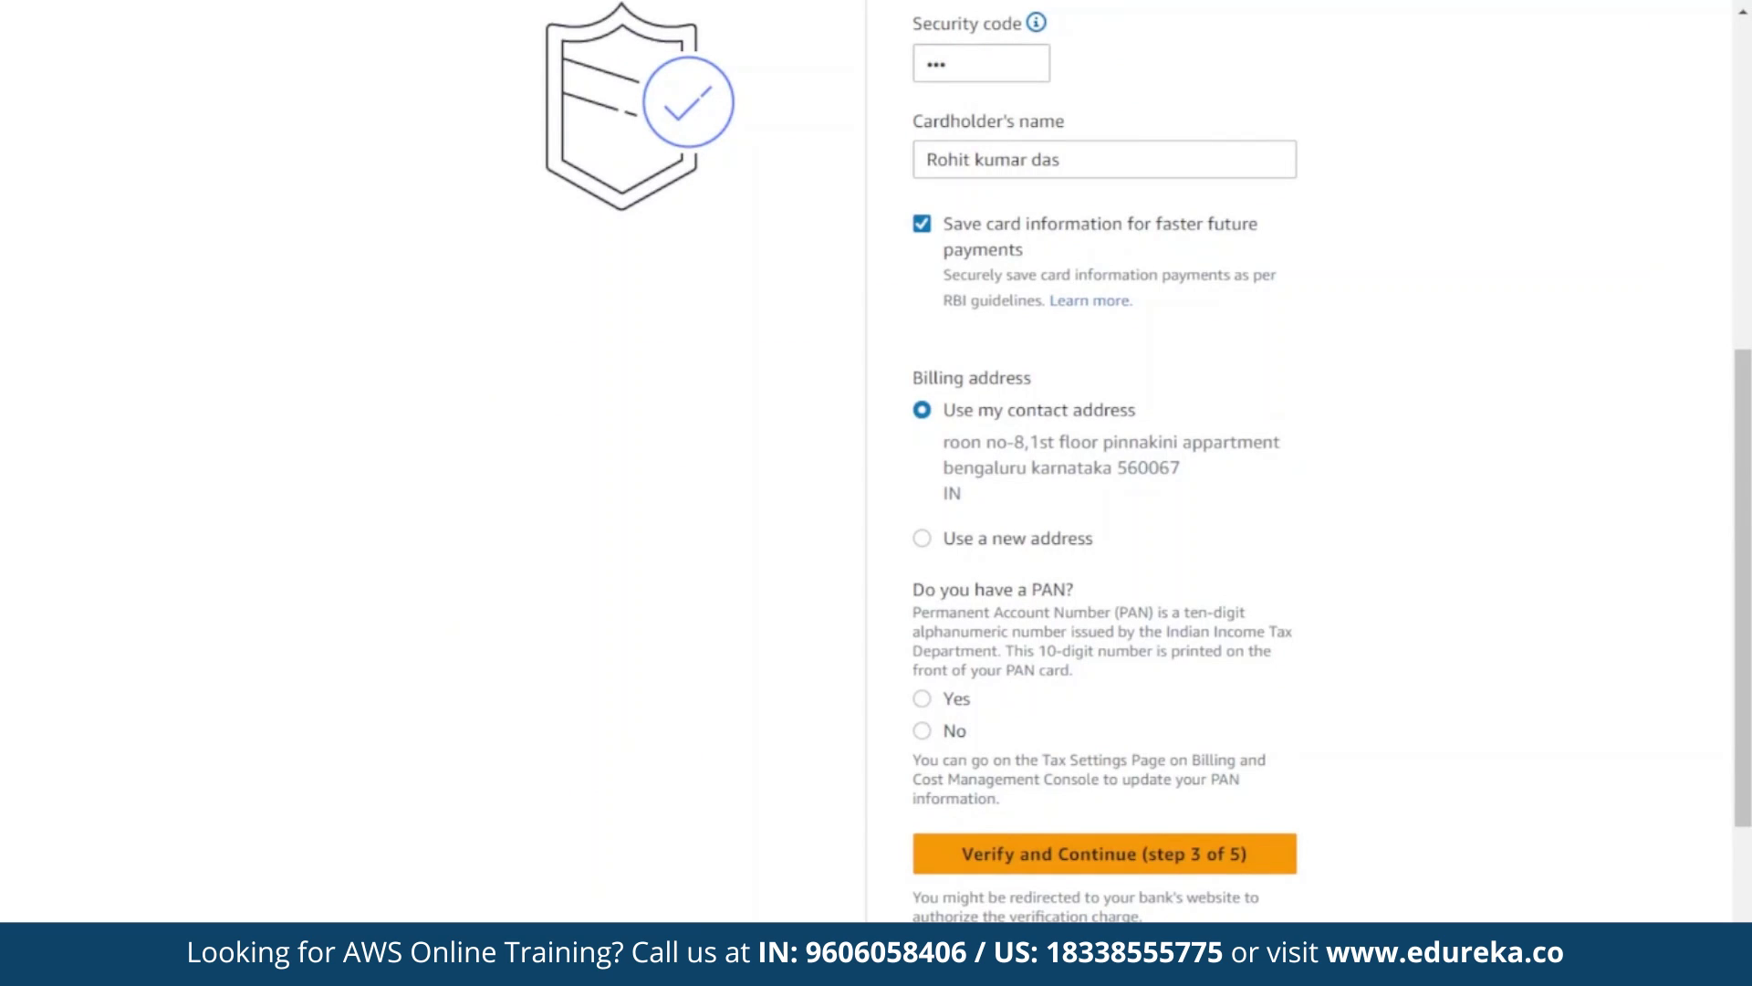
pyautogui.click(922, 730)
# Submit the billing details and start entering the bank's one-time password for the INR 2.00 charge.
pyautogui.click(1105, 853)
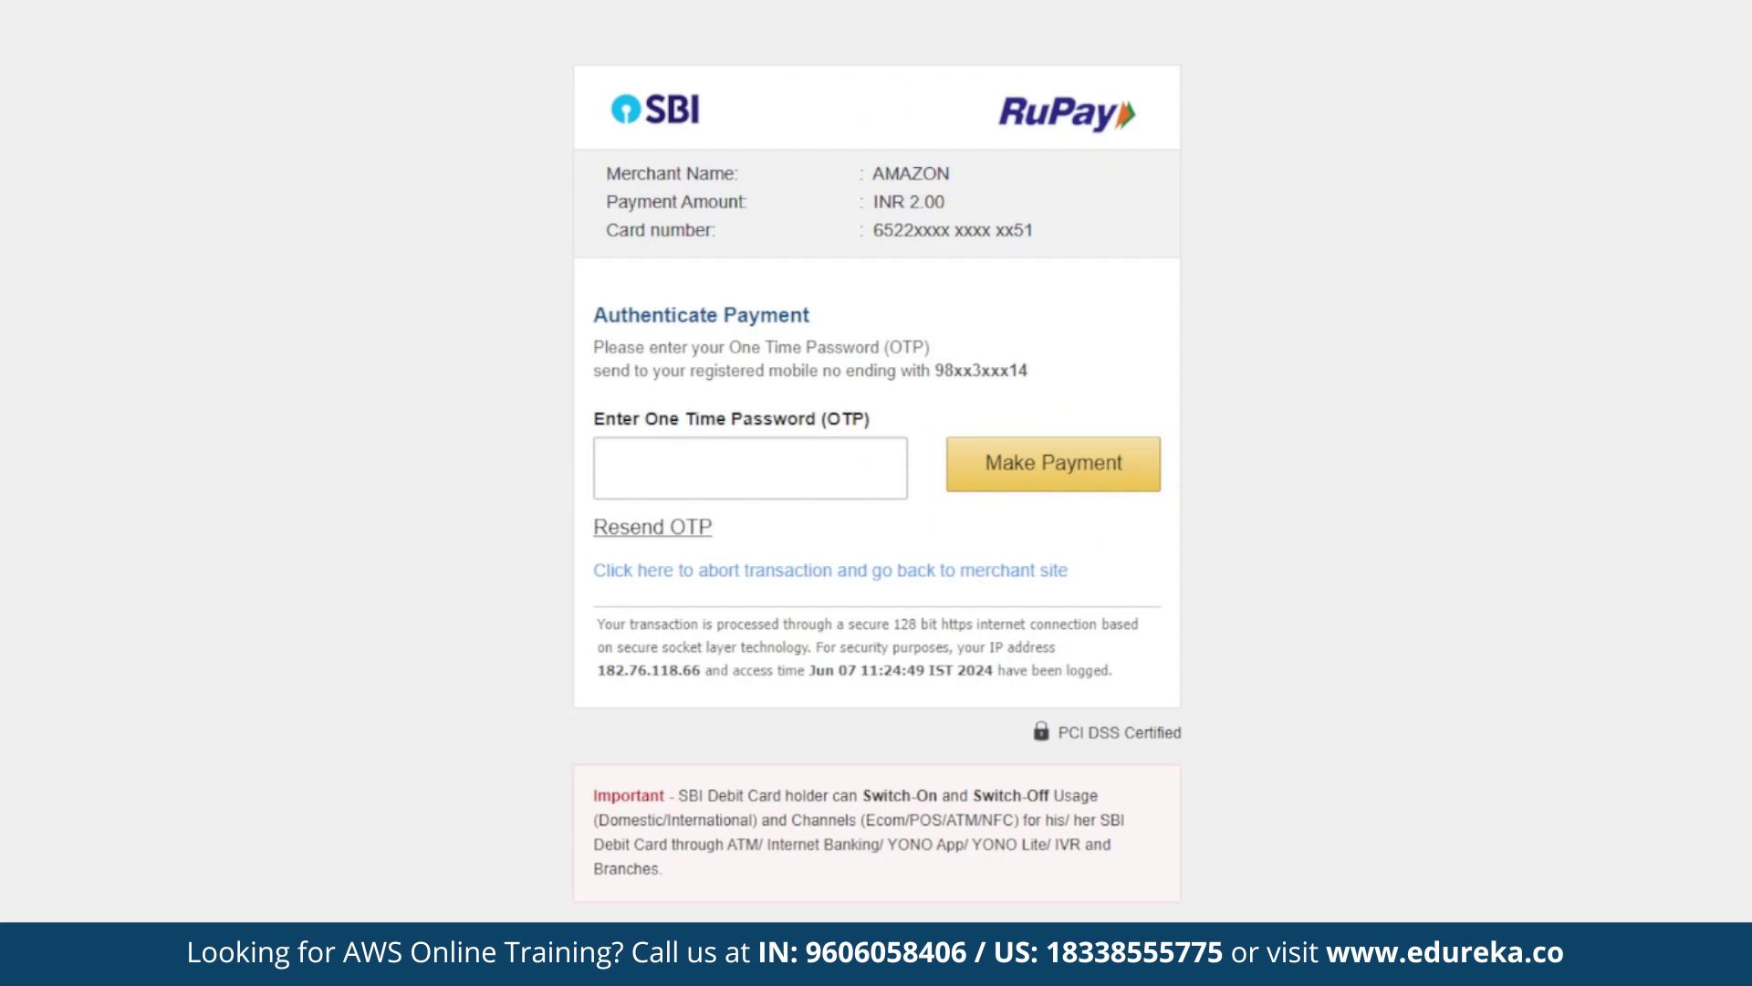
pyautogui.click(750, 467)
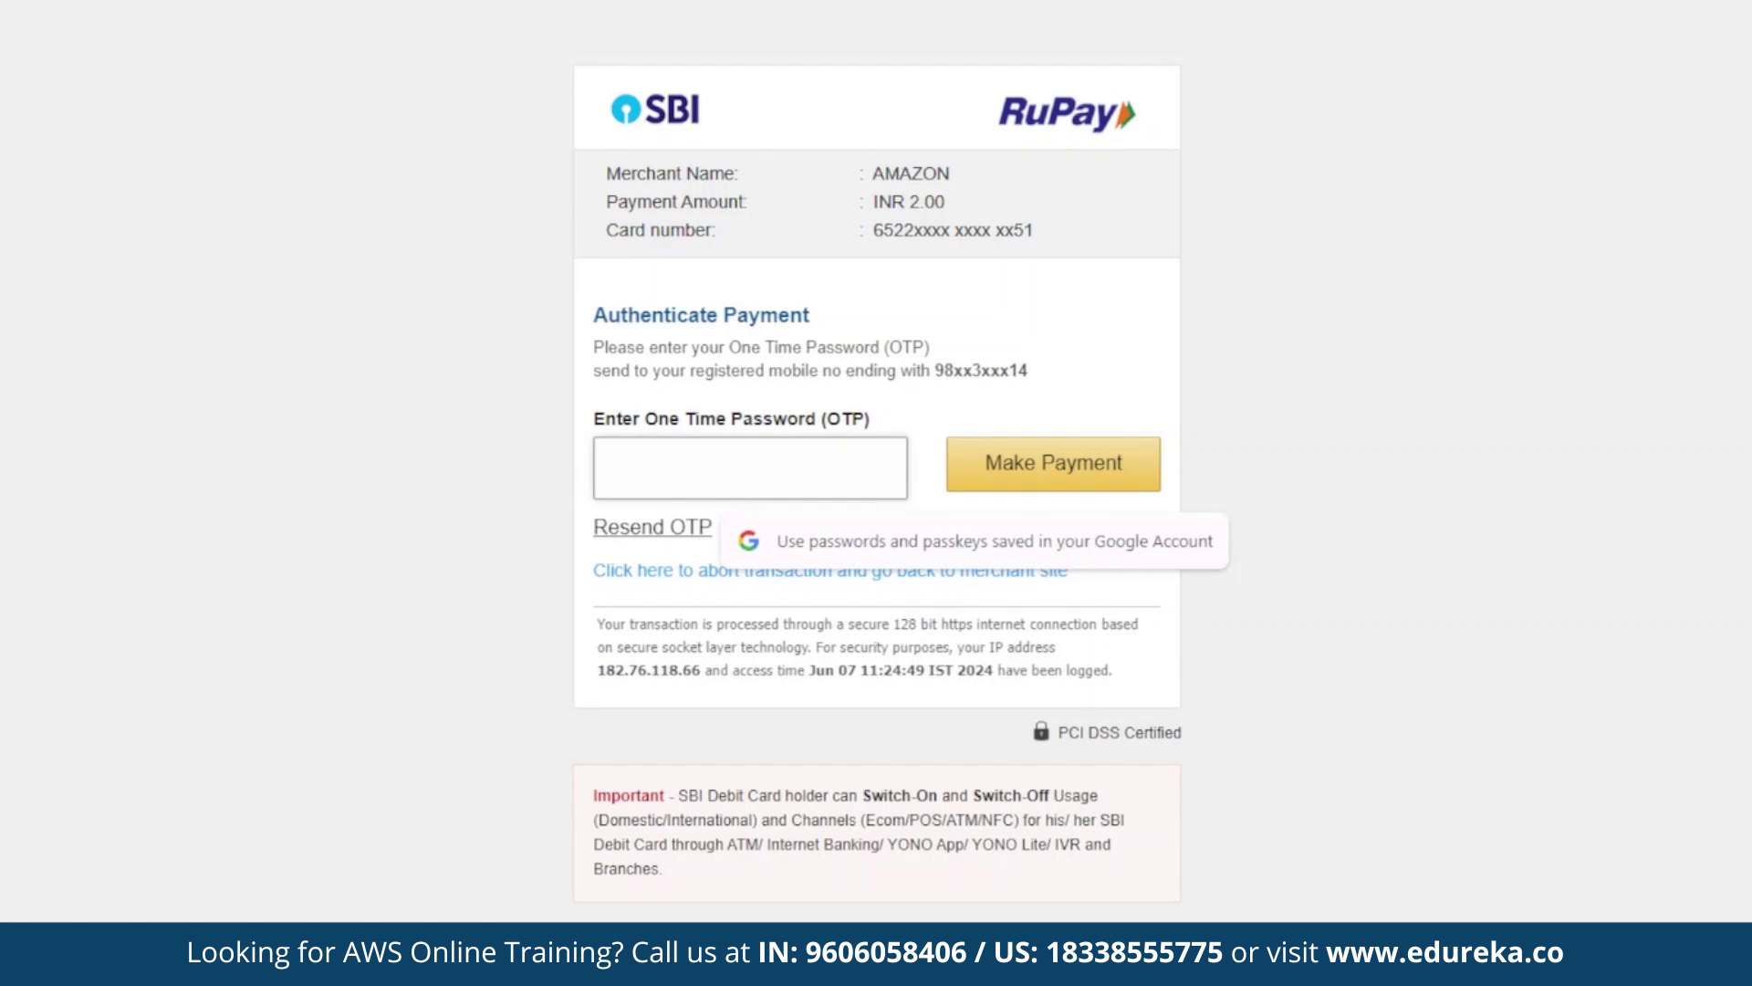
pyautogui.write('•••')
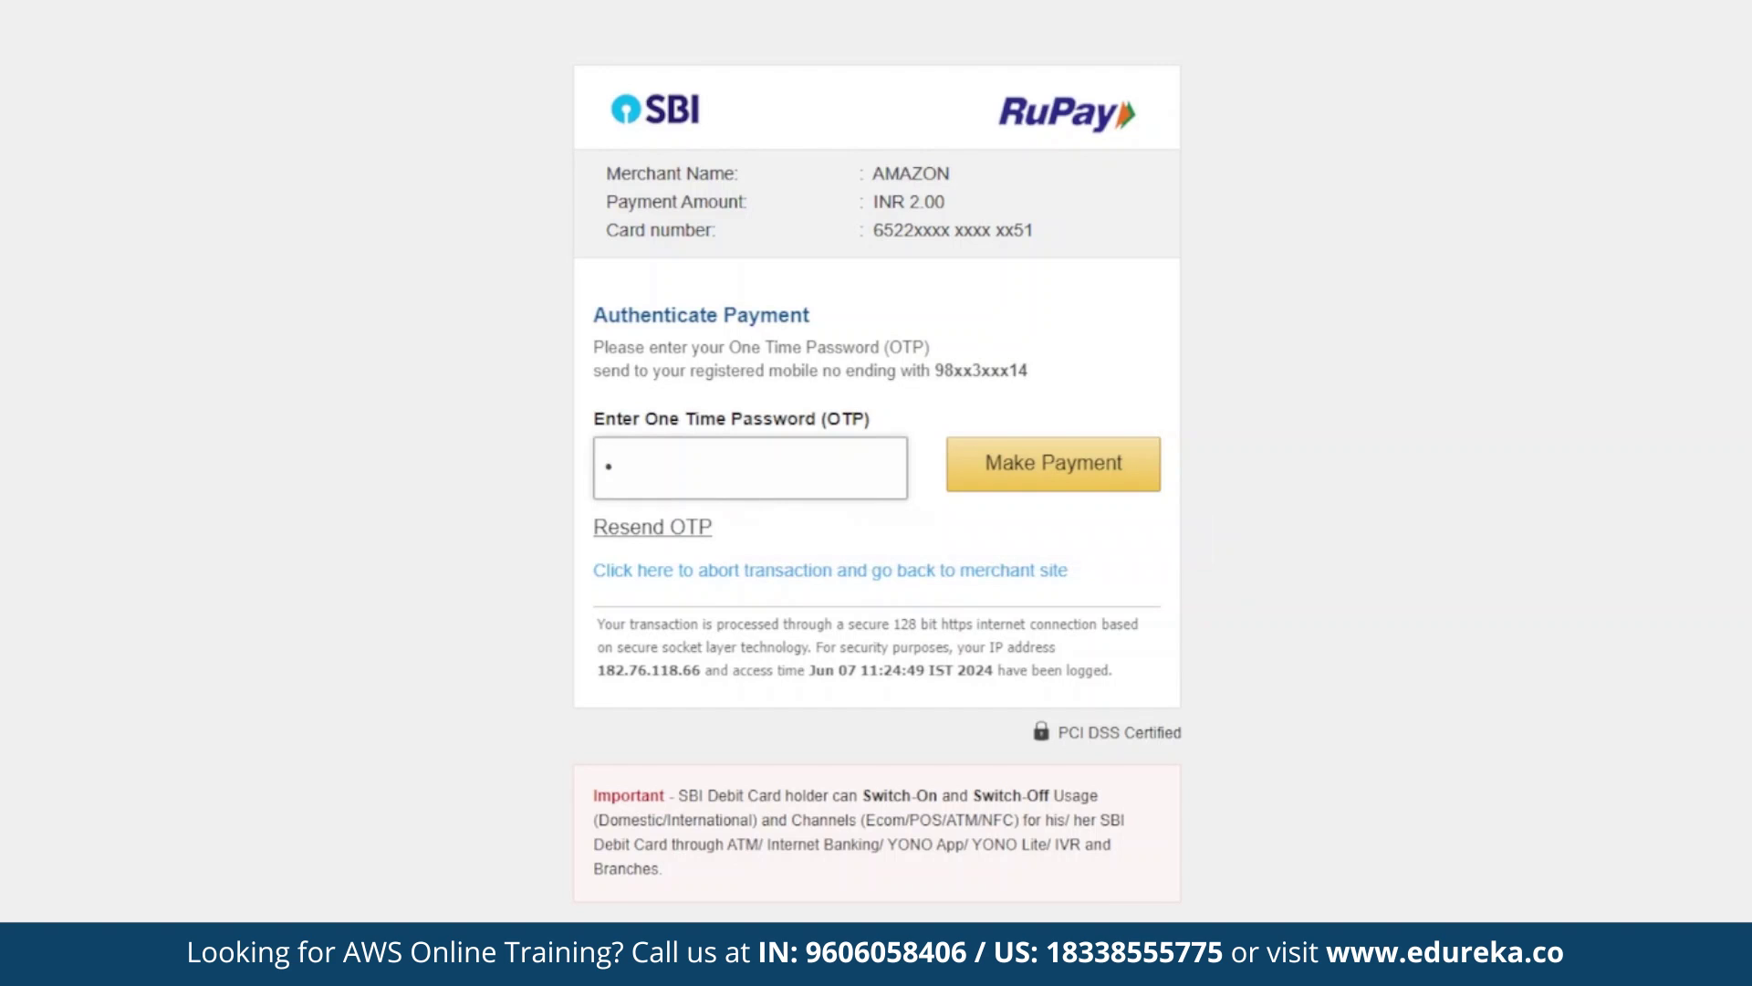
pyautogui.write('•••')
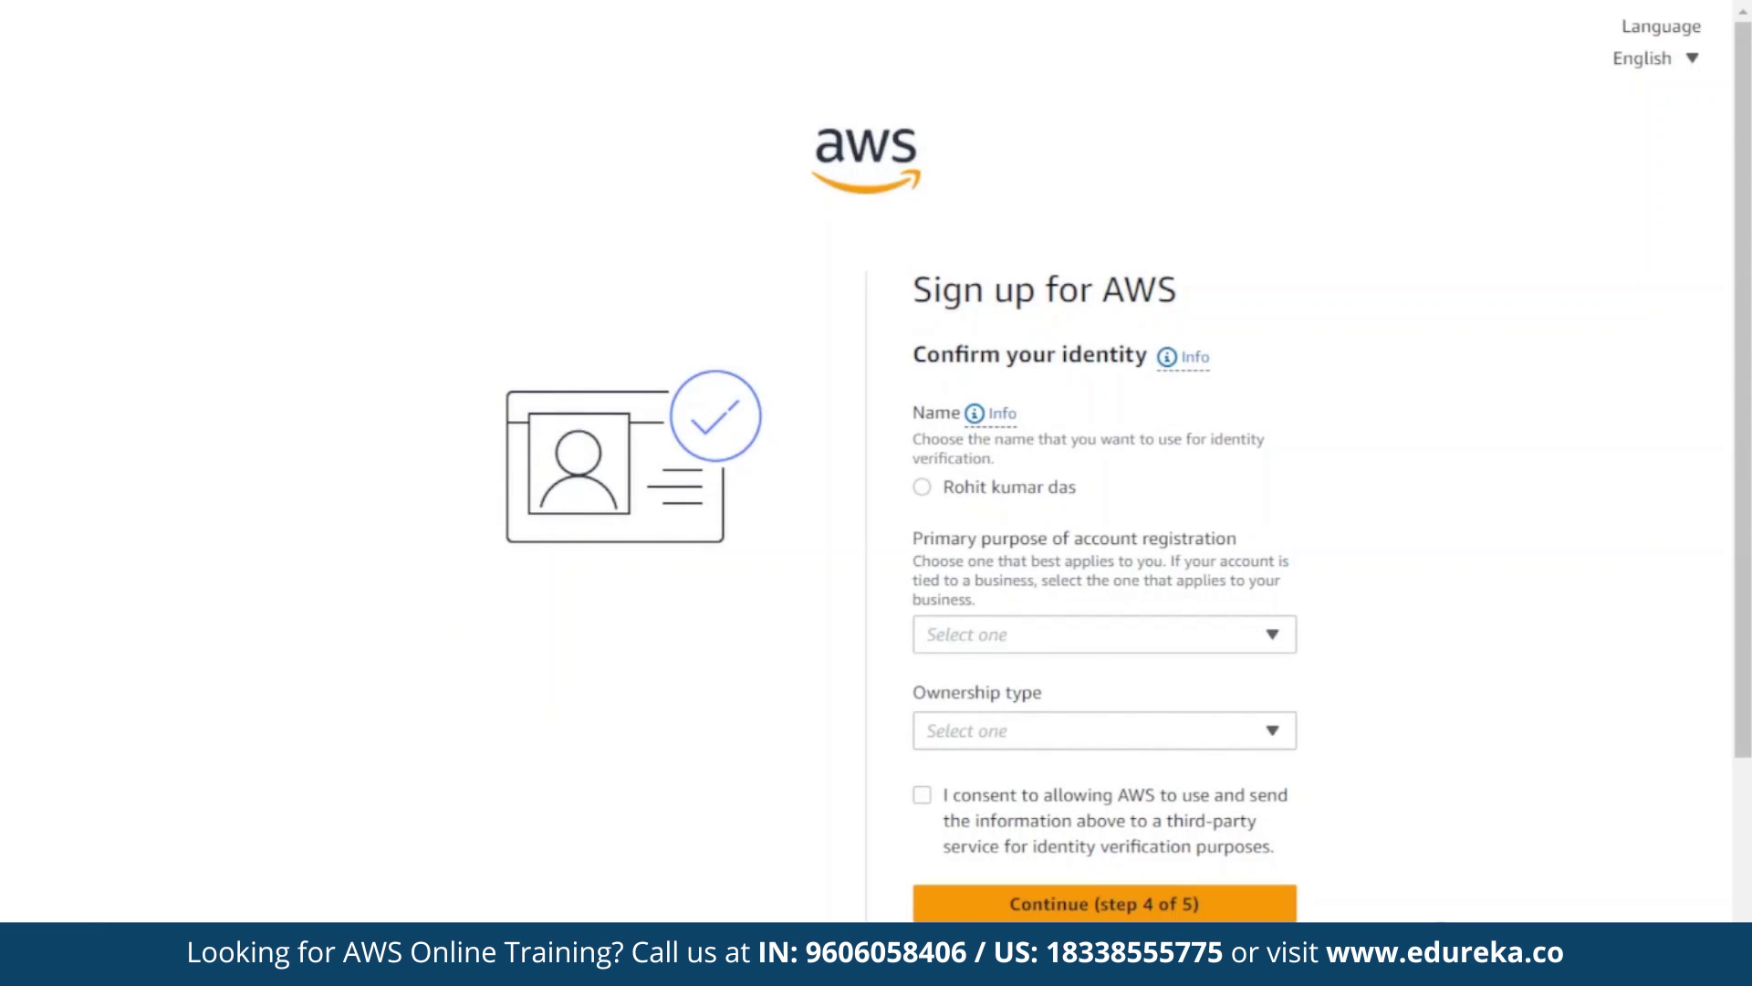
# Choose the account holder's name, set purpose to Personal use and ownership type to Individual.
pyautogui.click(921, 487)
pyautogui.click(1104, 635)
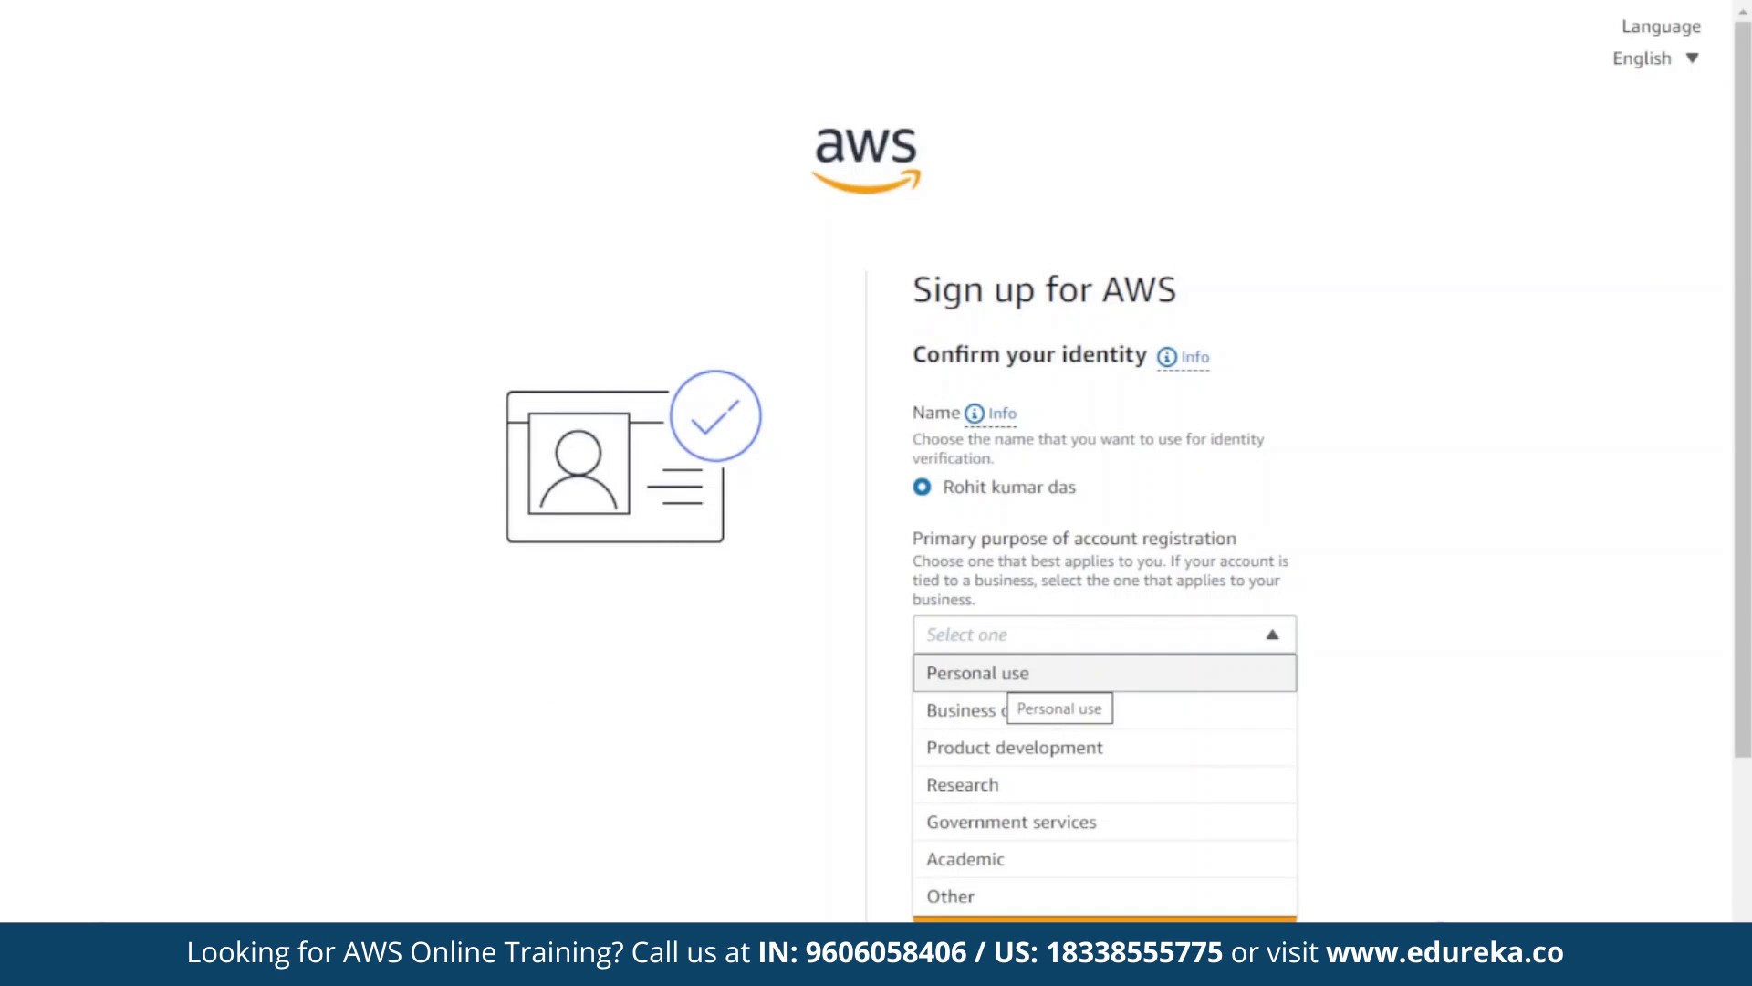
pyautogui.click(1004, 675)
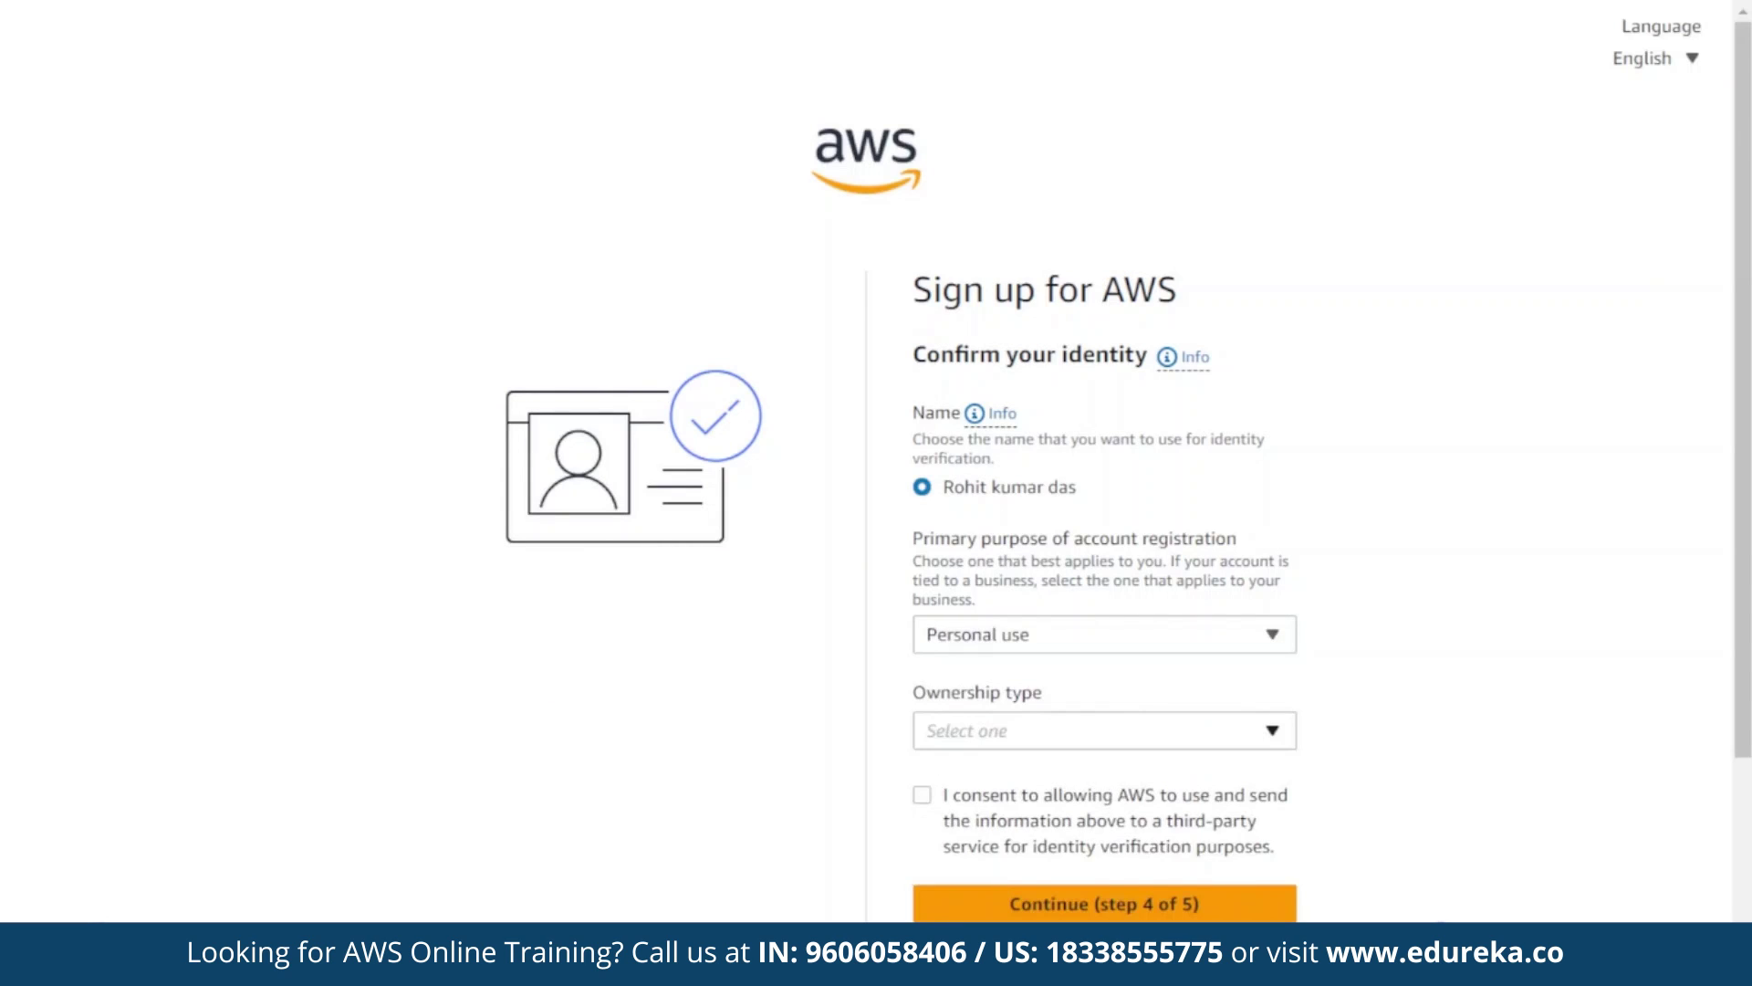
pyautogui.click(1104, 730)
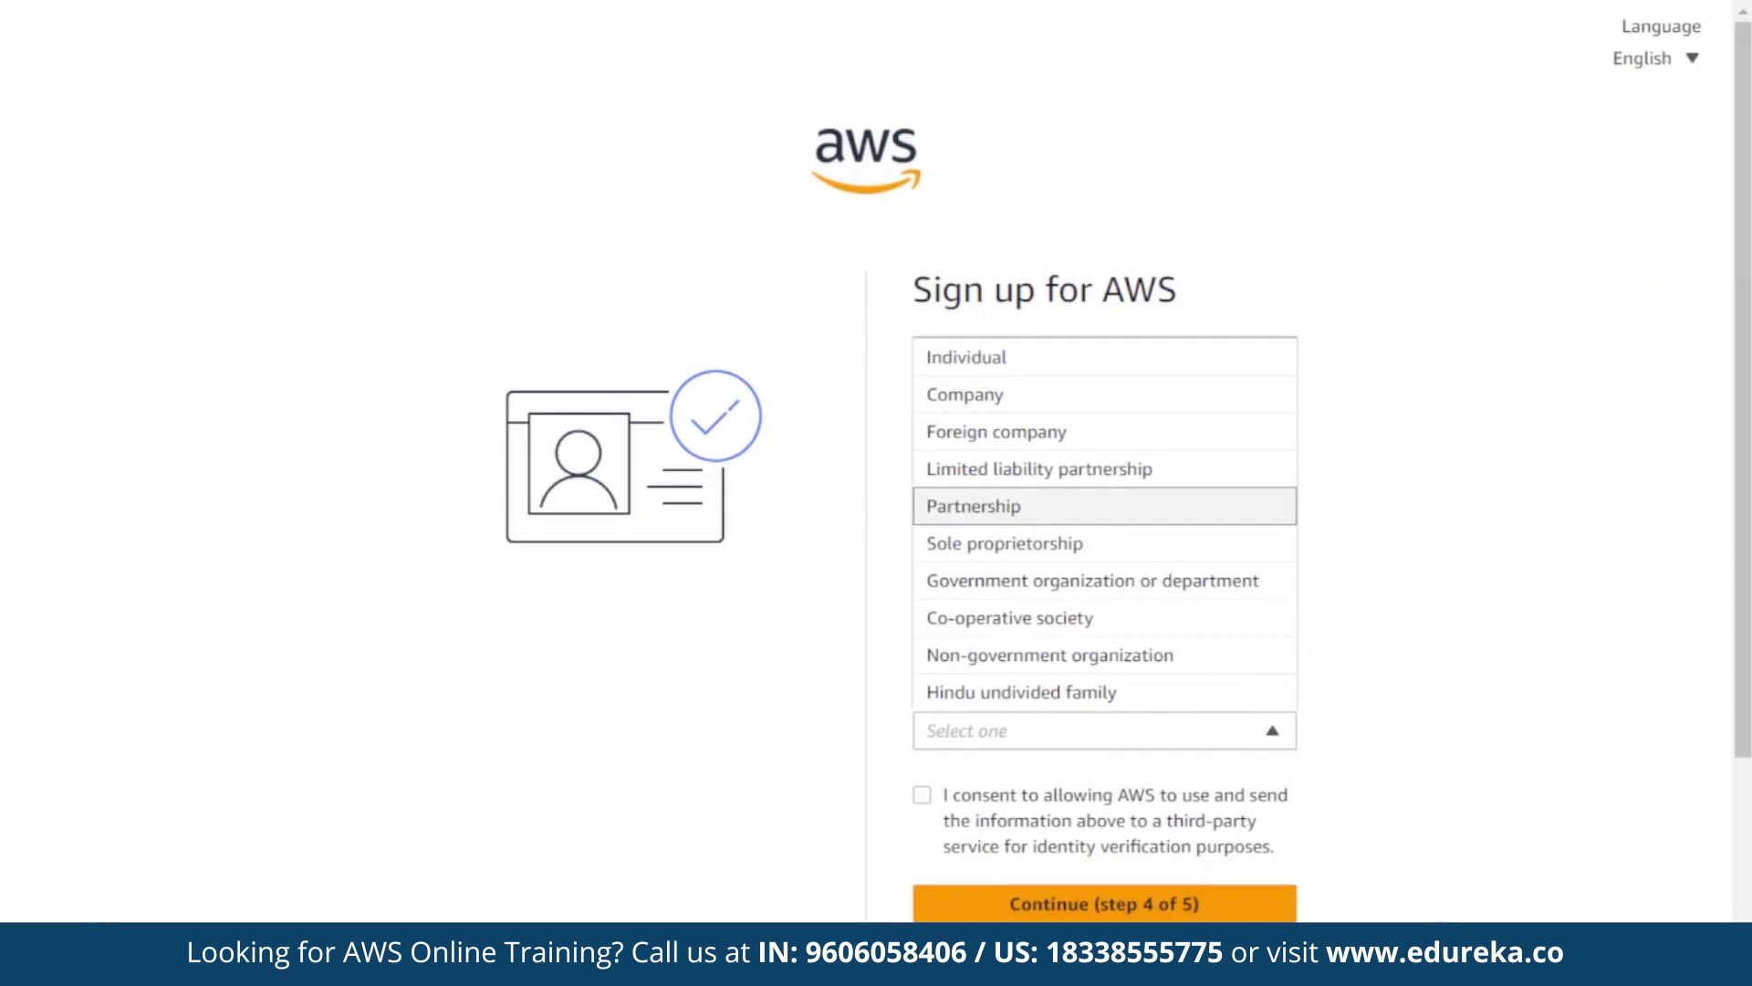
pyautogui.press('Escape')
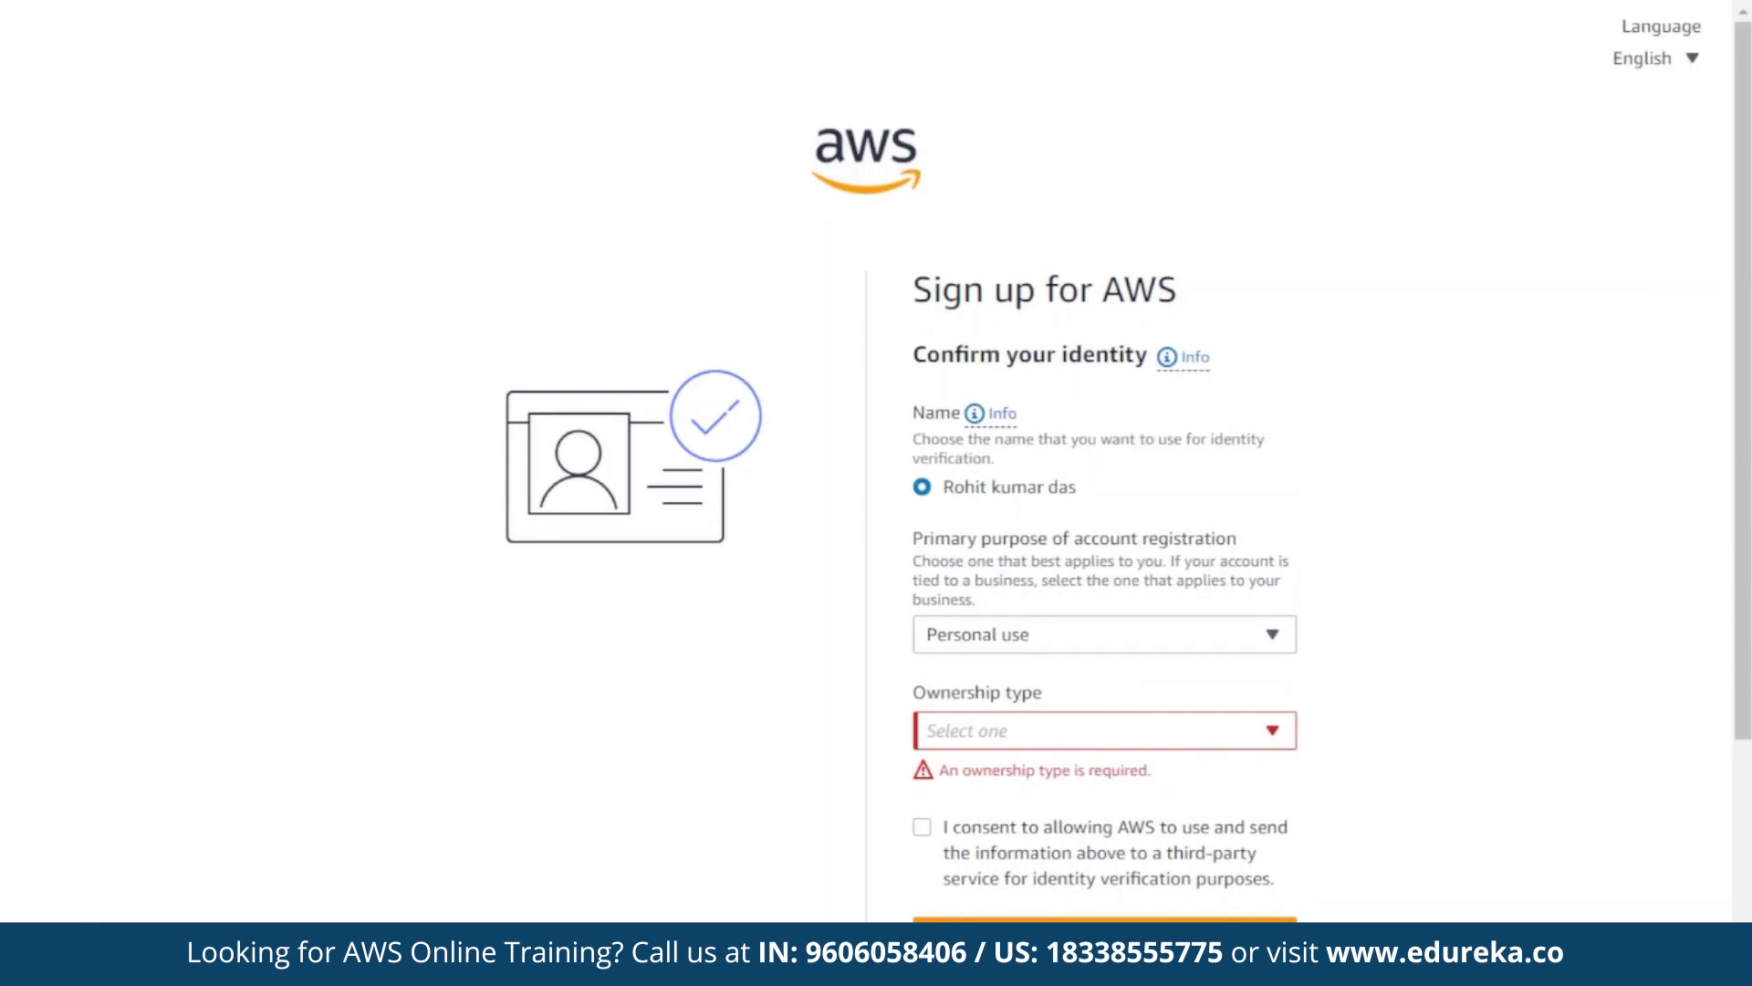
pyautogui.press('space')
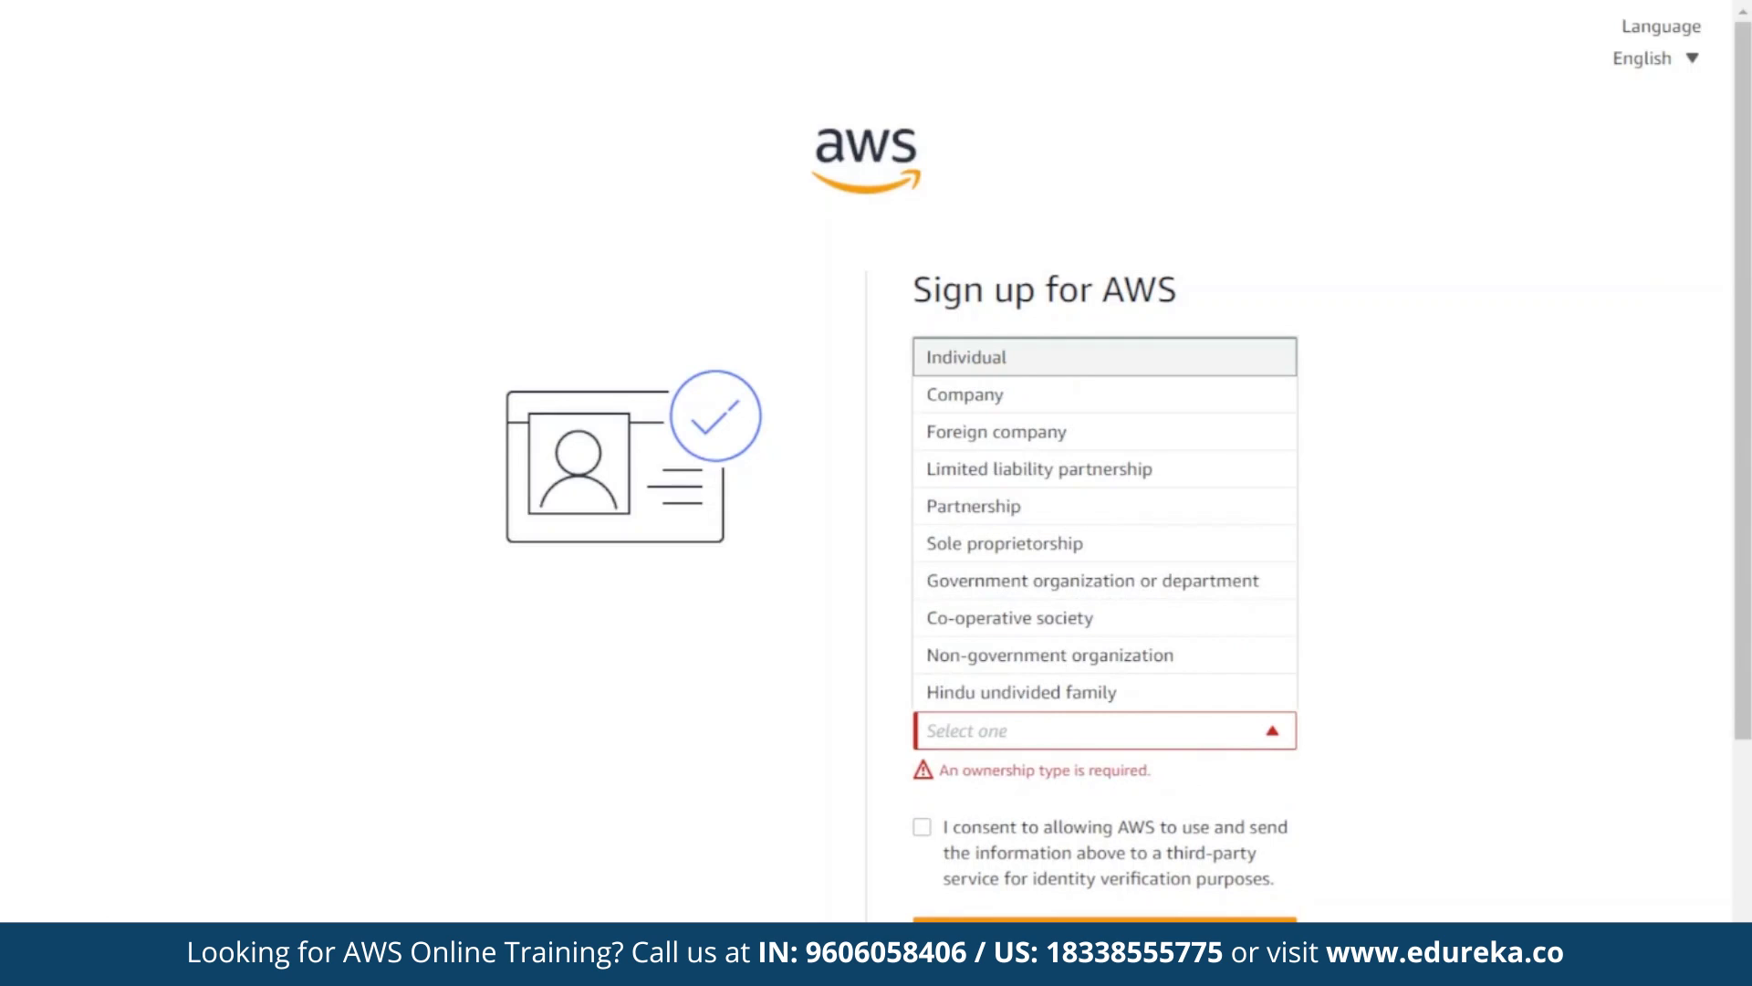
pyautogui.press('Return')
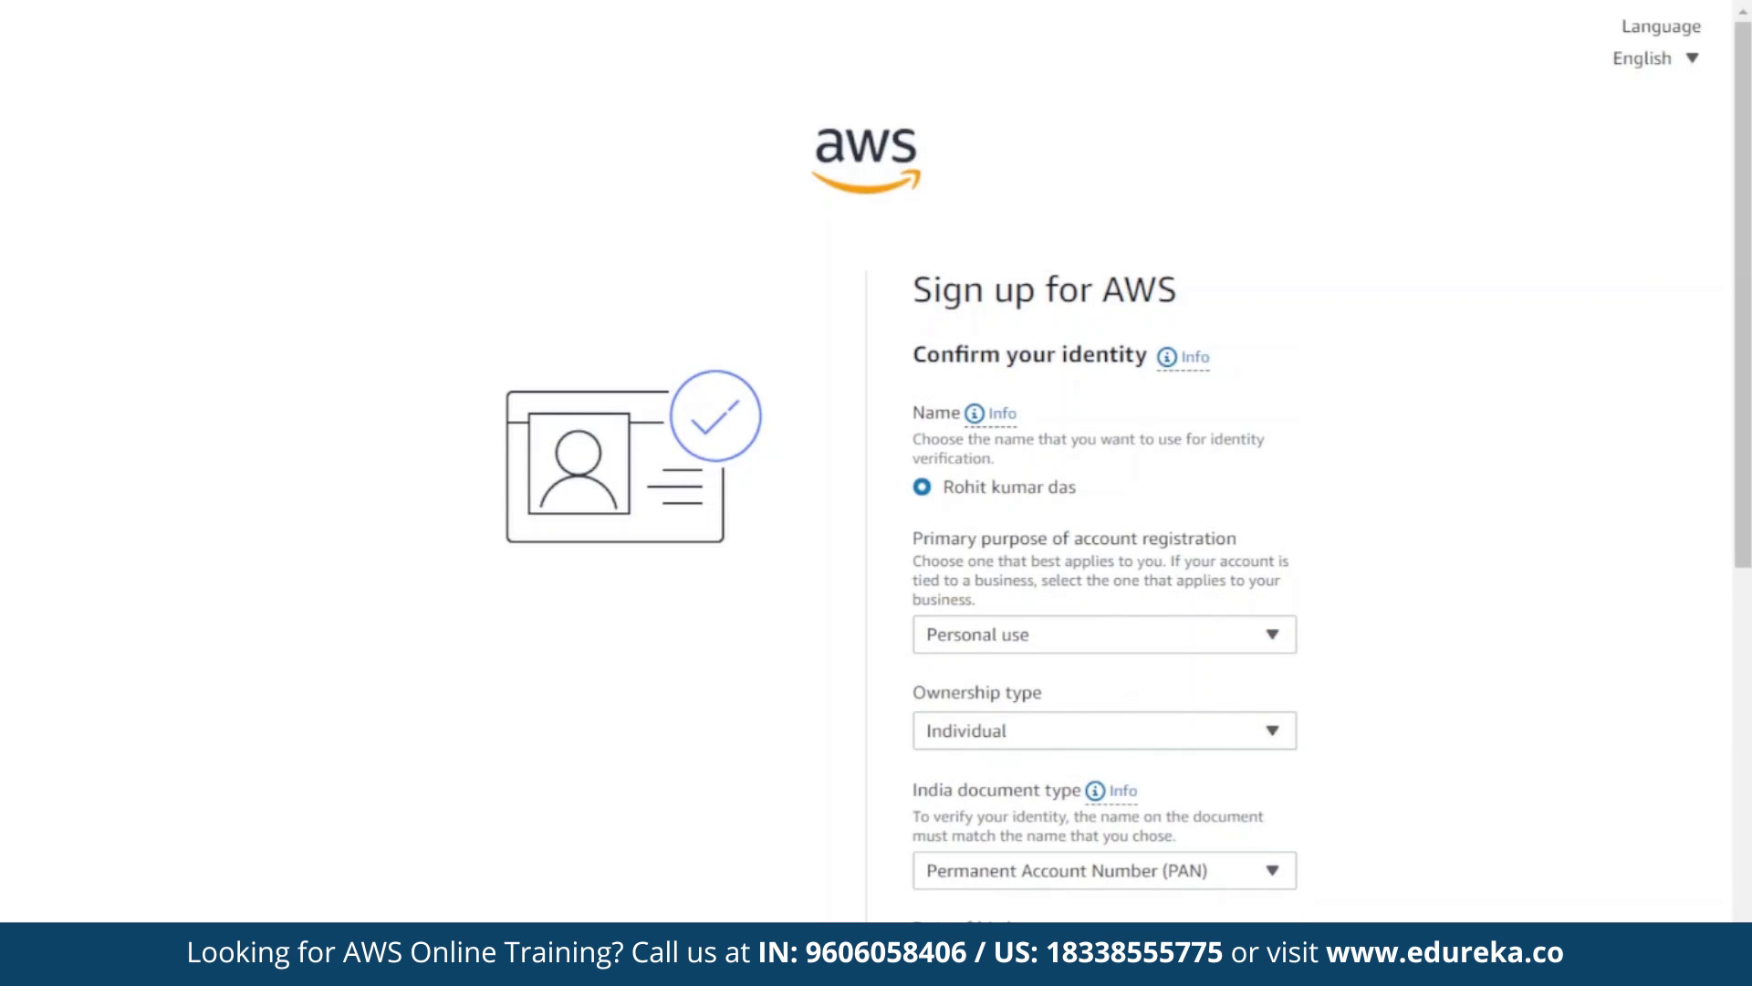
pyautogui.scroll(-2, 1204, 675)
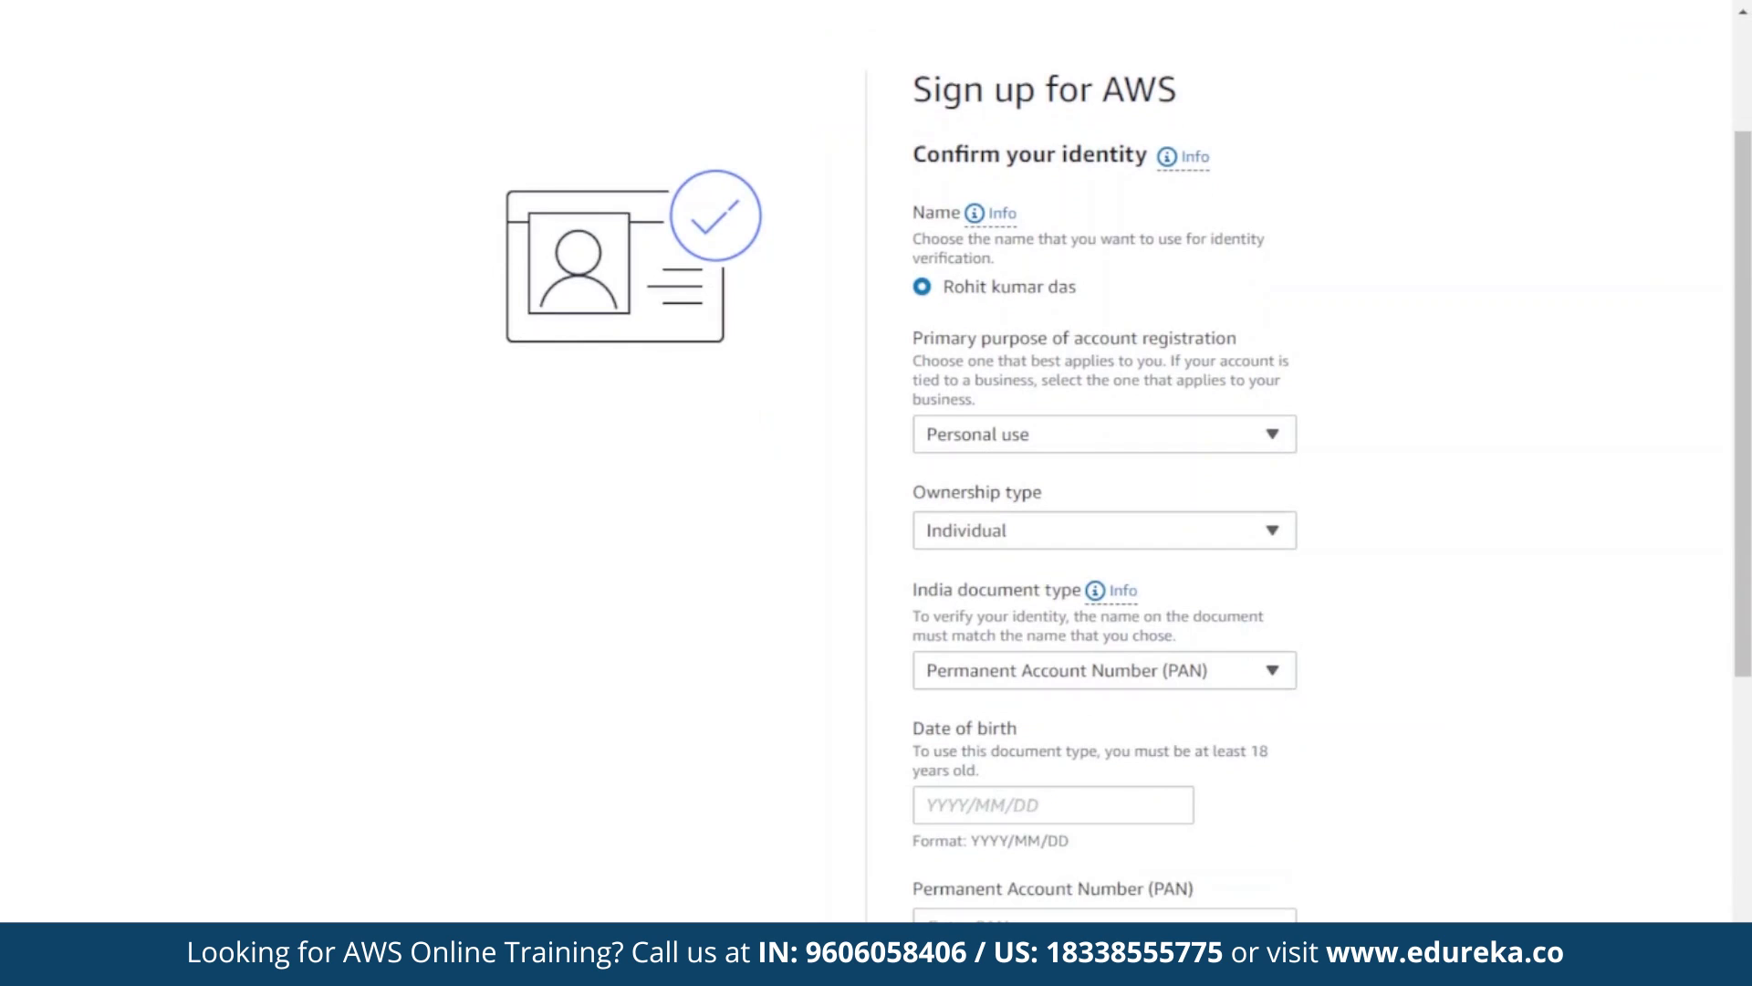
# Keep PAN as the India document type and enter the date of birth.
pyautogui.press('Return')
pyautogui.press('Down')
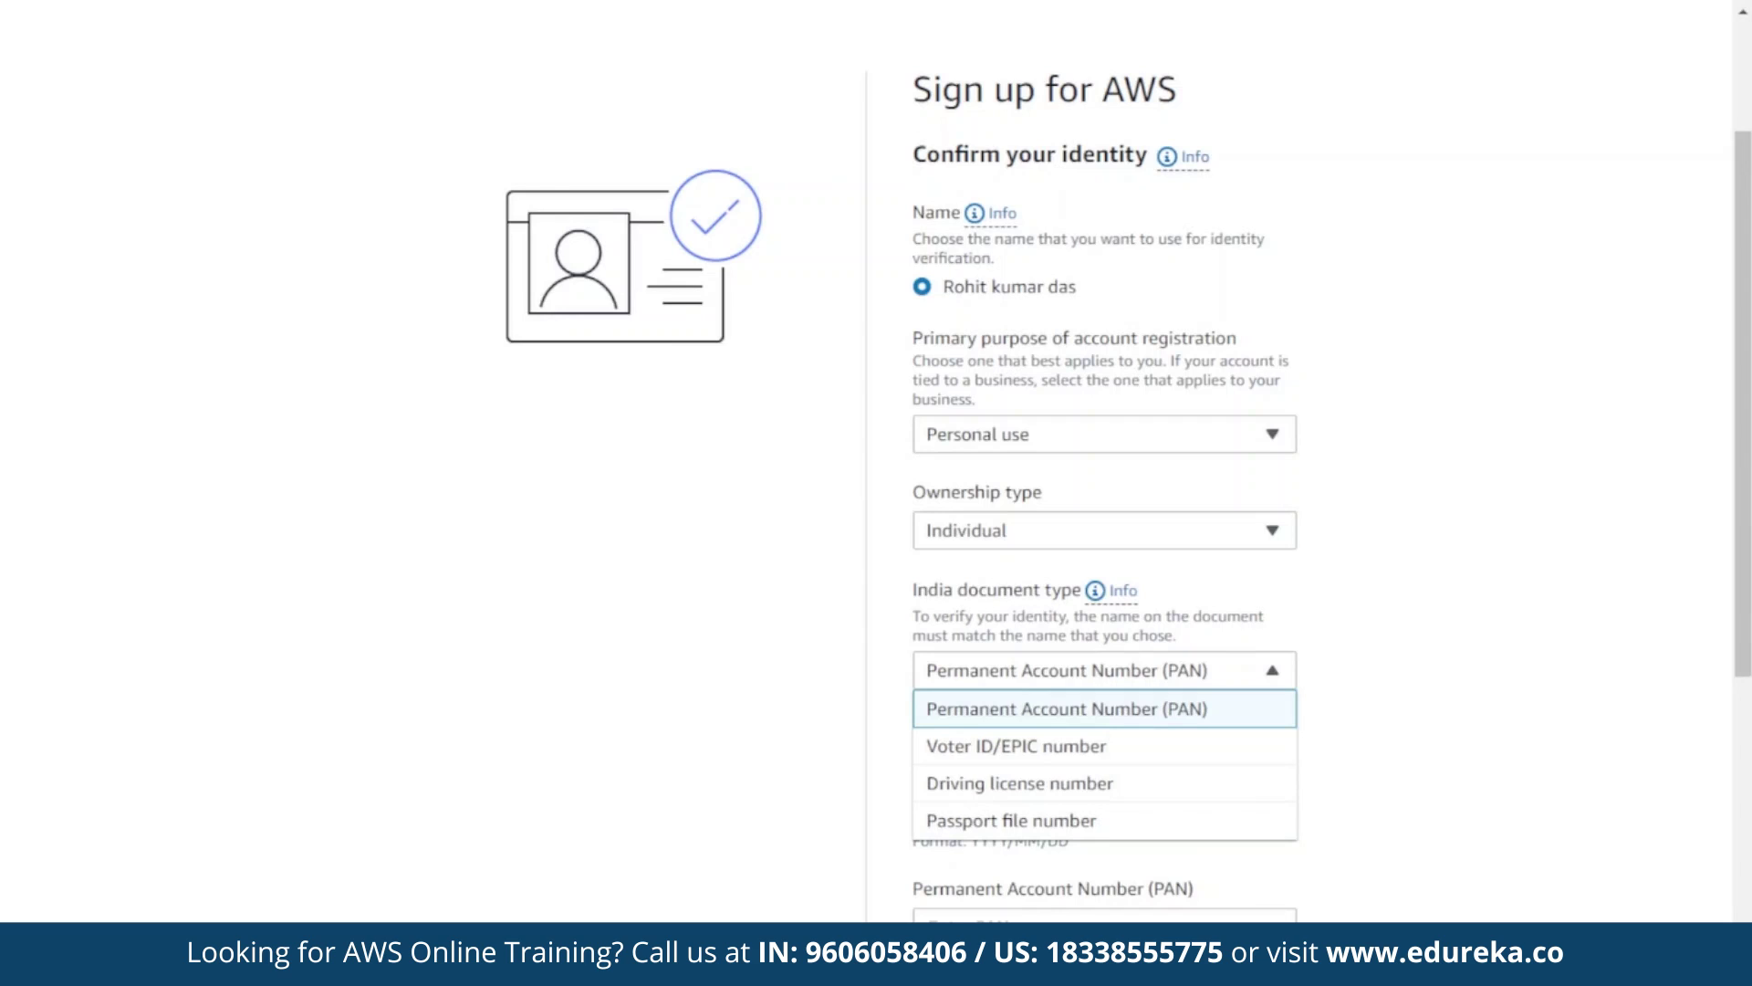
pyautogui.press('Return')
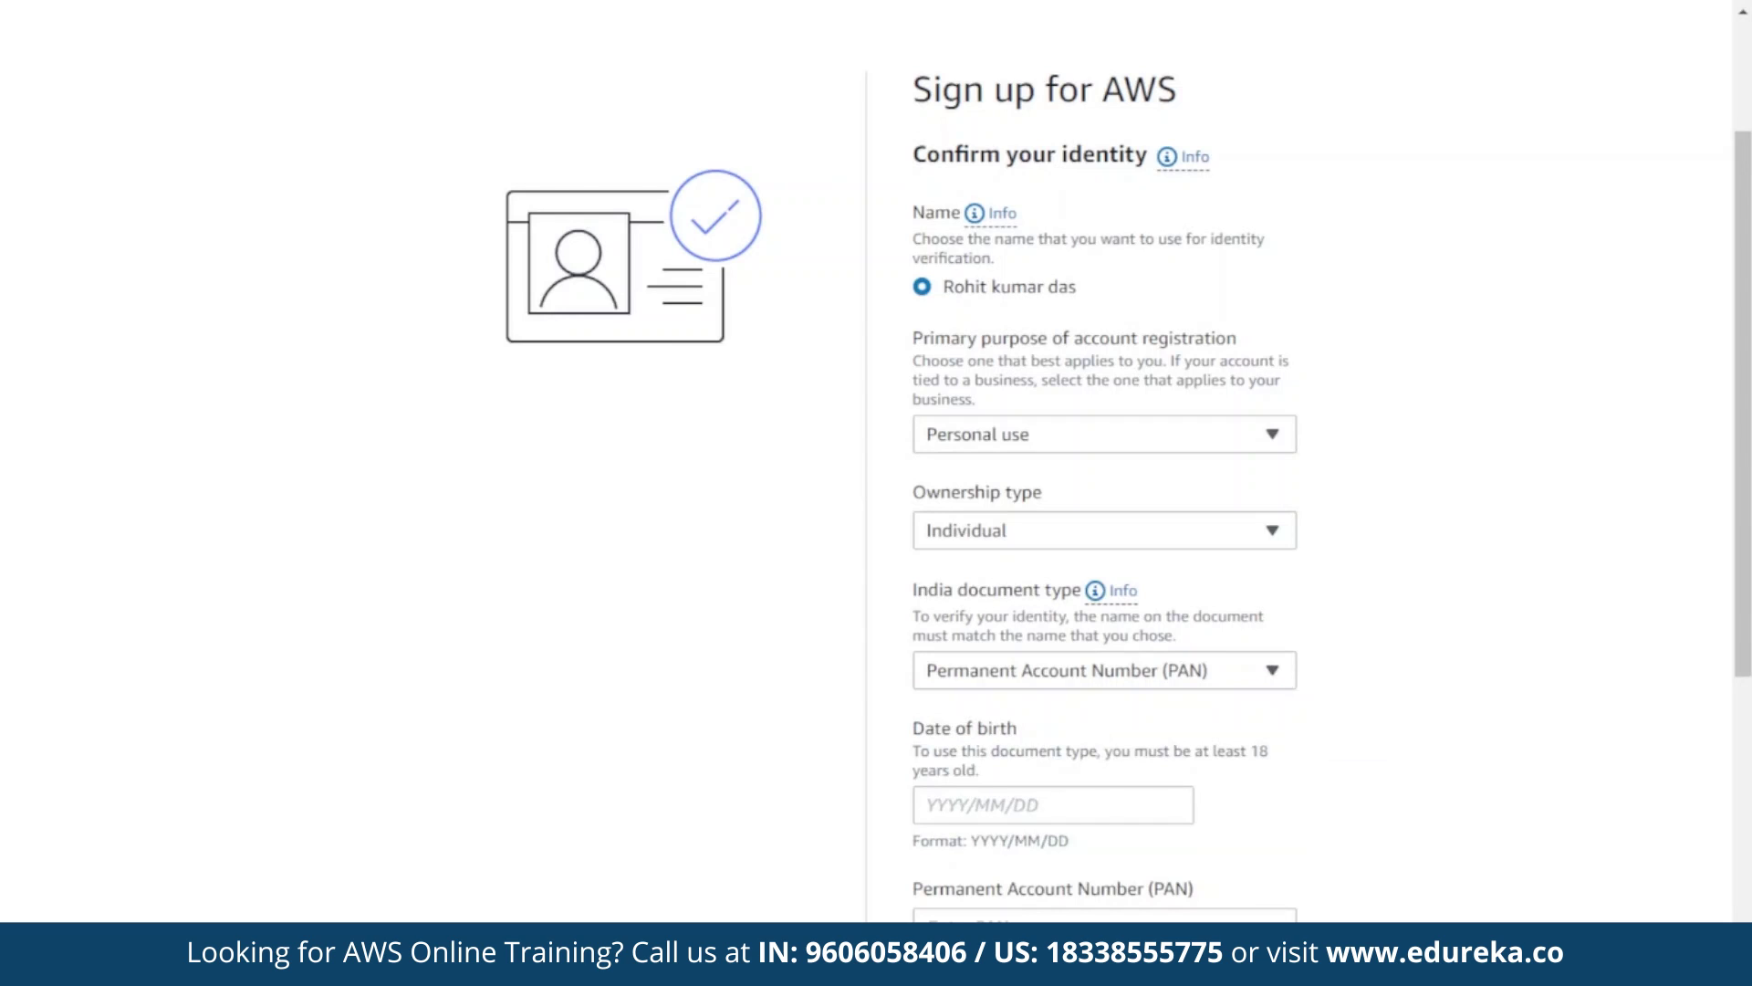
pyautogui.click(1054, 804)
pyautogui.write('02')
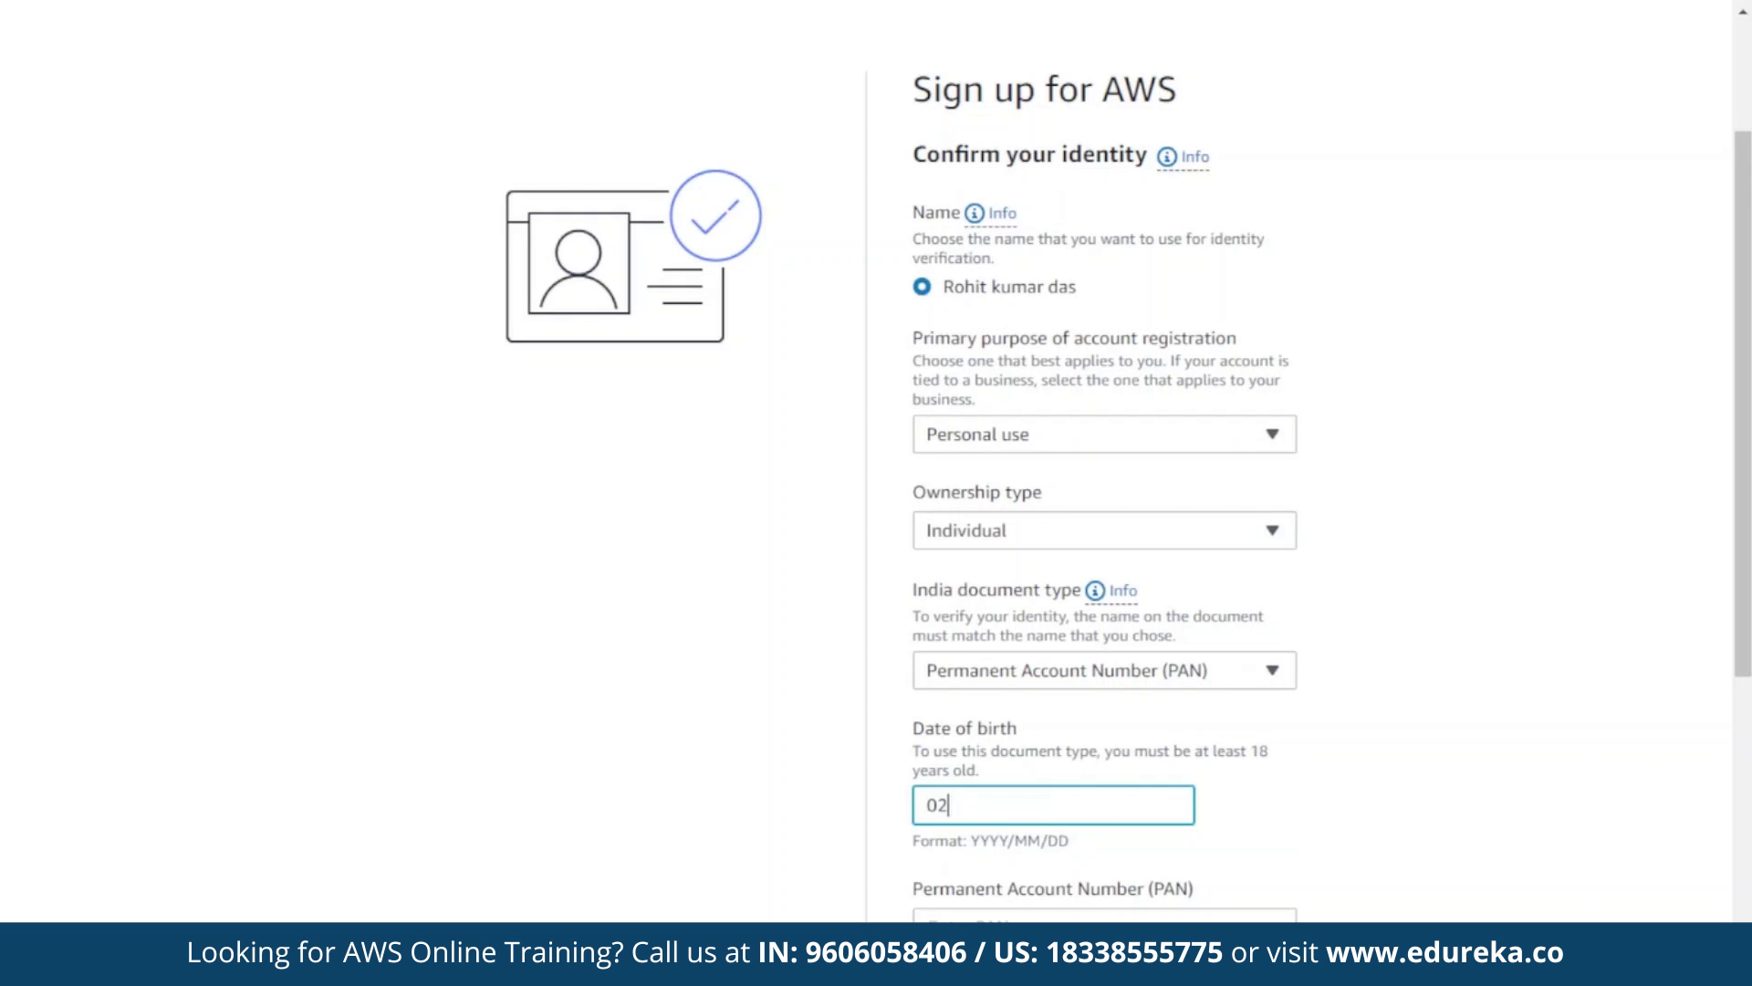
pyautogui.write('0')
pyautogui.press('BackSpace')
pyautogui.press('BackSpace')
pyautogui.press('BackSpace')
pyautogui.write('2002/')
pyautogui.write('02')
# Enter the PAN, consent to identity verification, and continue to phone verification.
pyautogui.click(1004, 915)
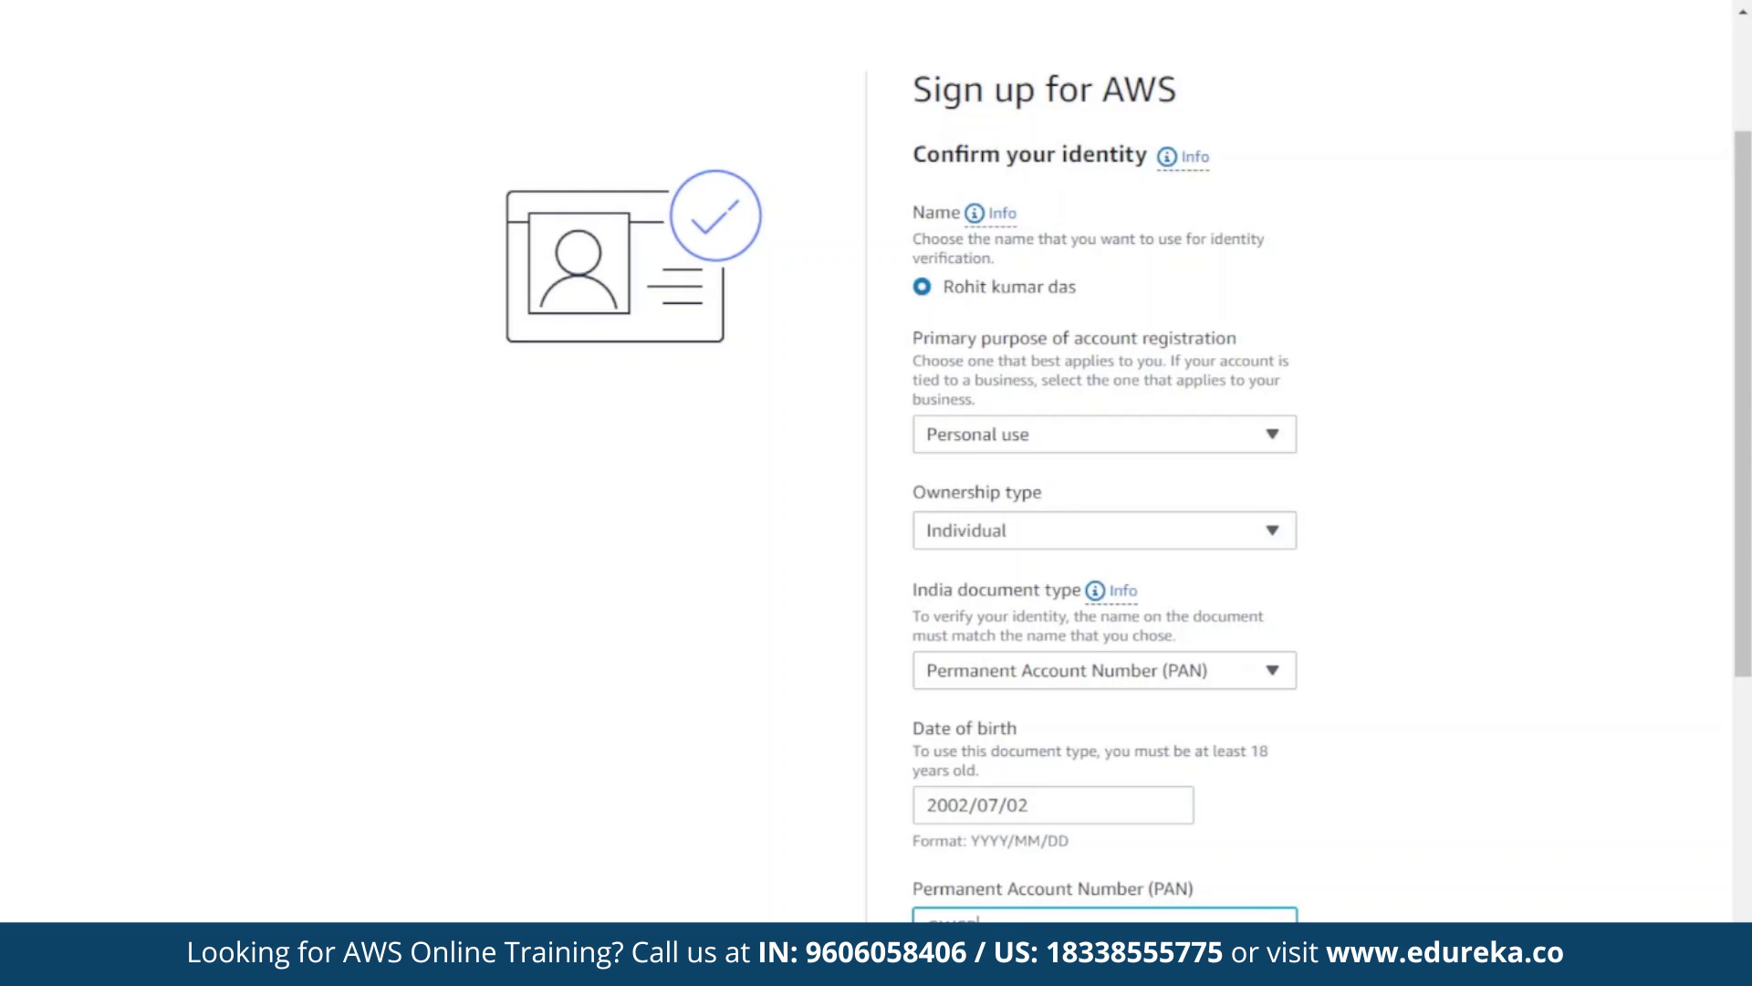
pyautogui.scroll(-5, 1104, 493)
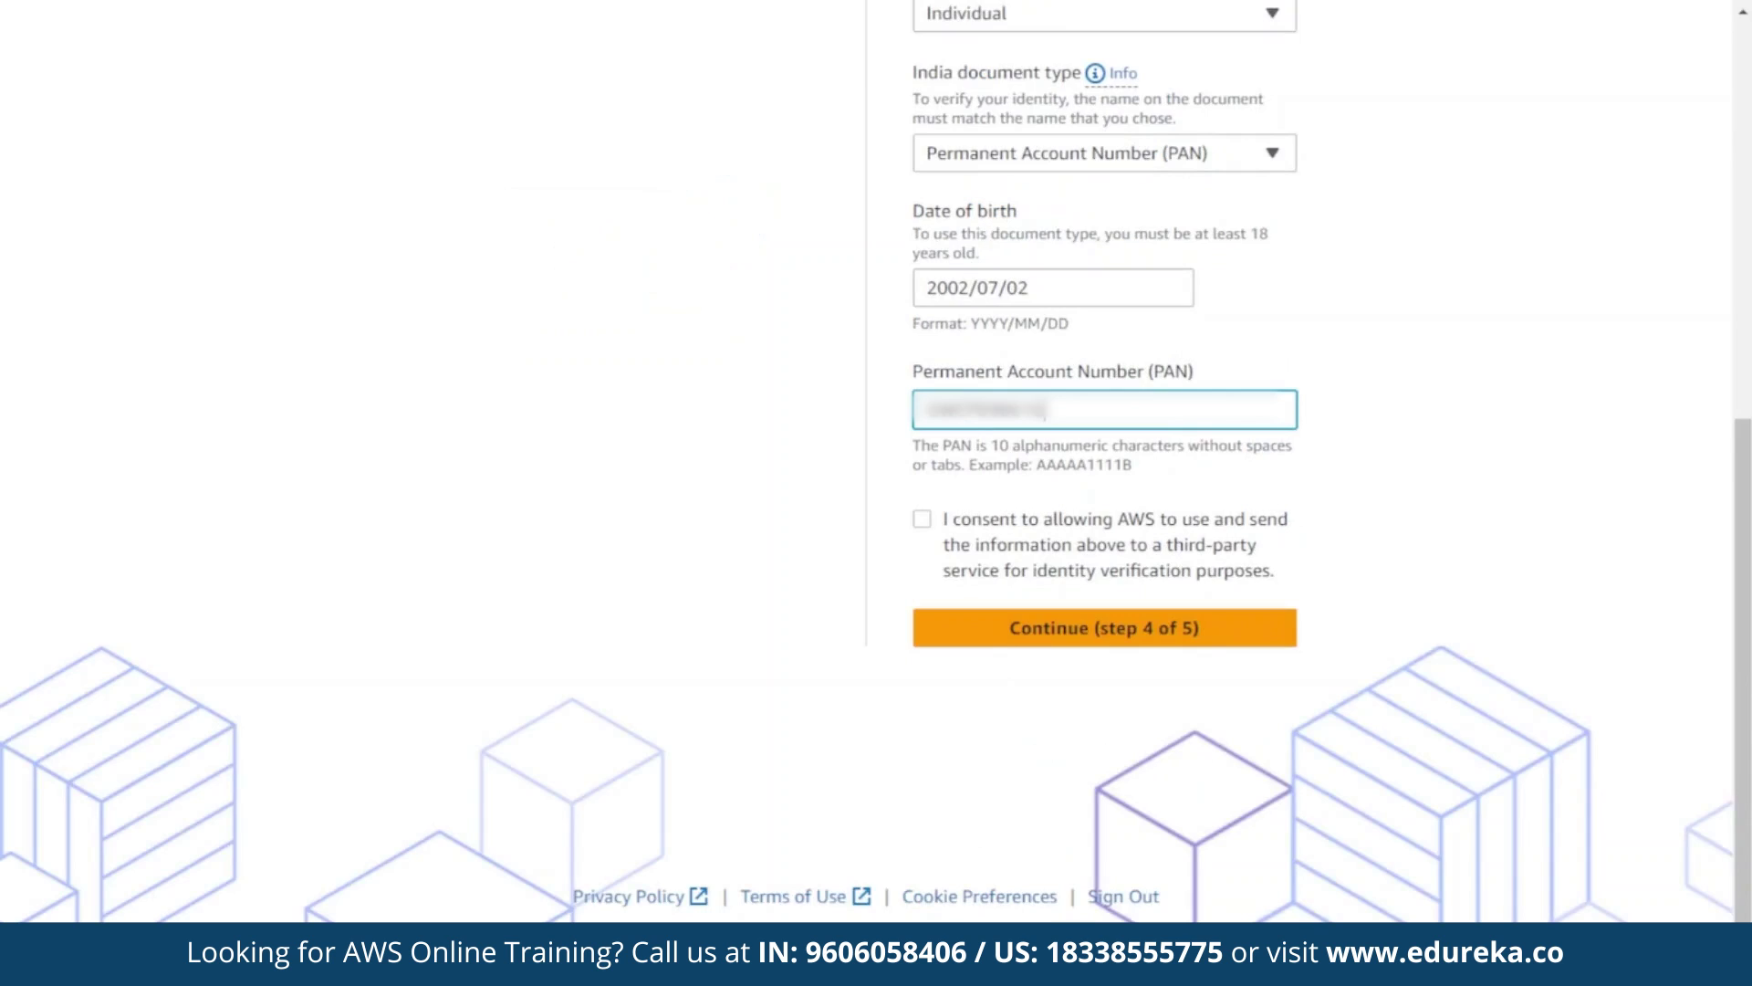
pyautogui.click(921, 518)
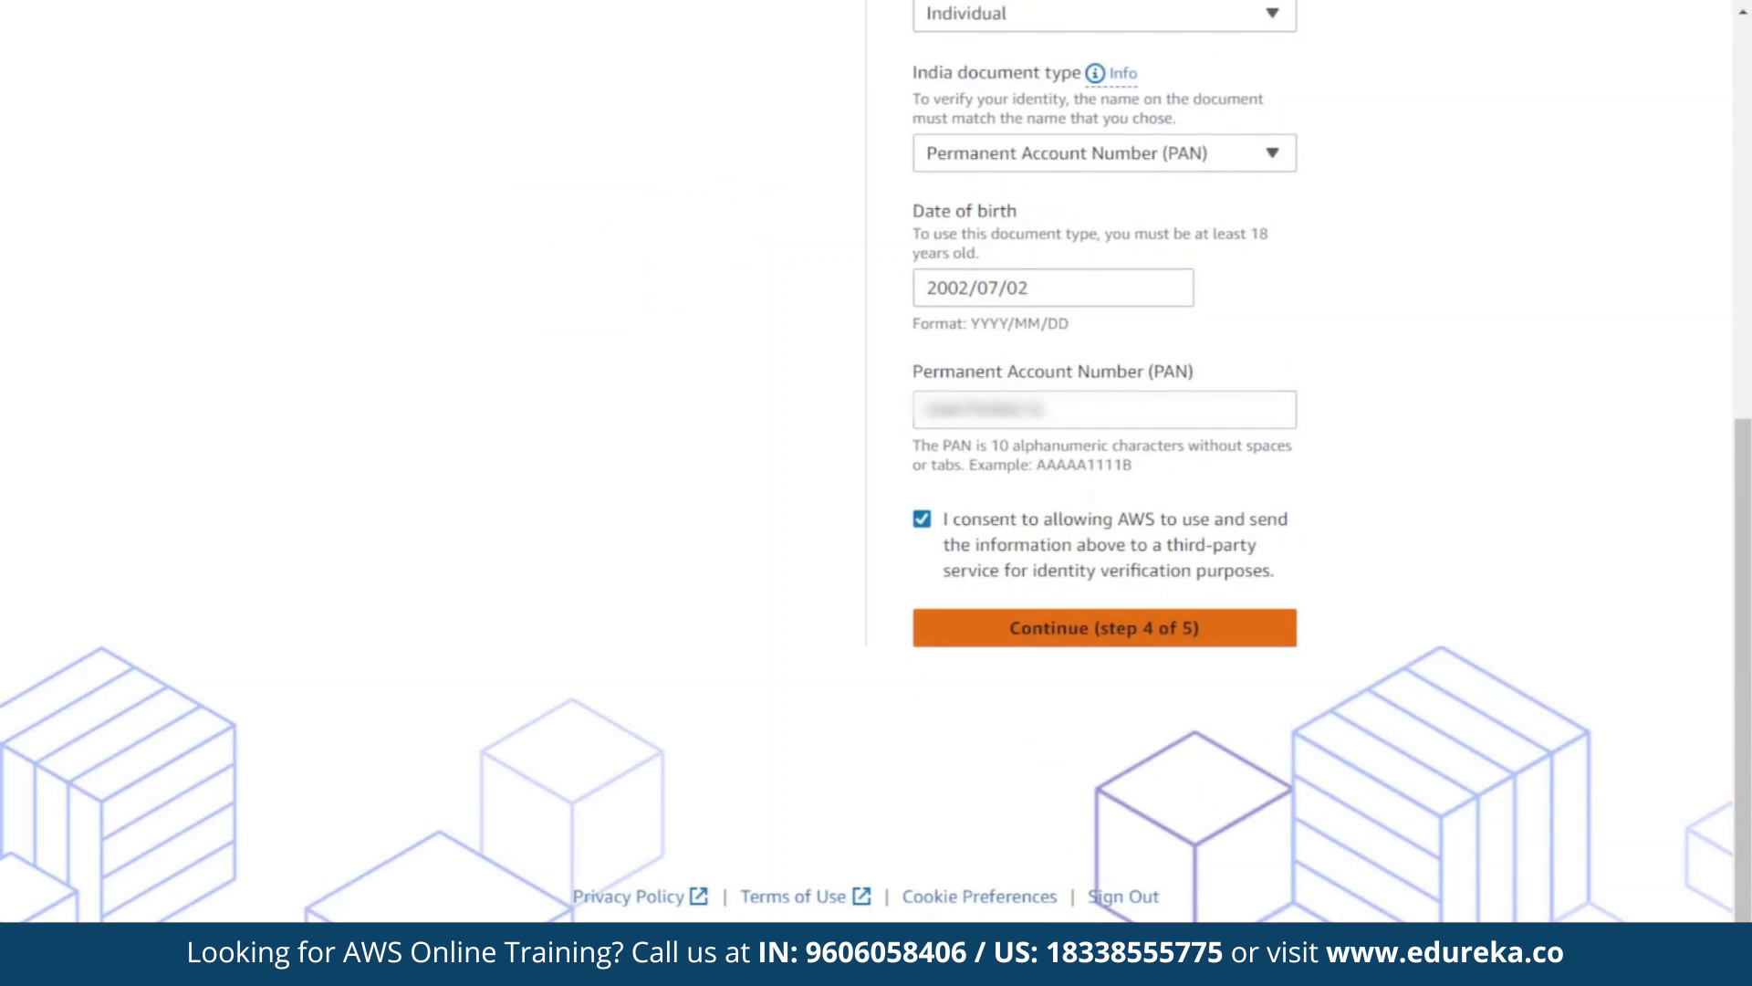
pyautogui.click(1104, 628)
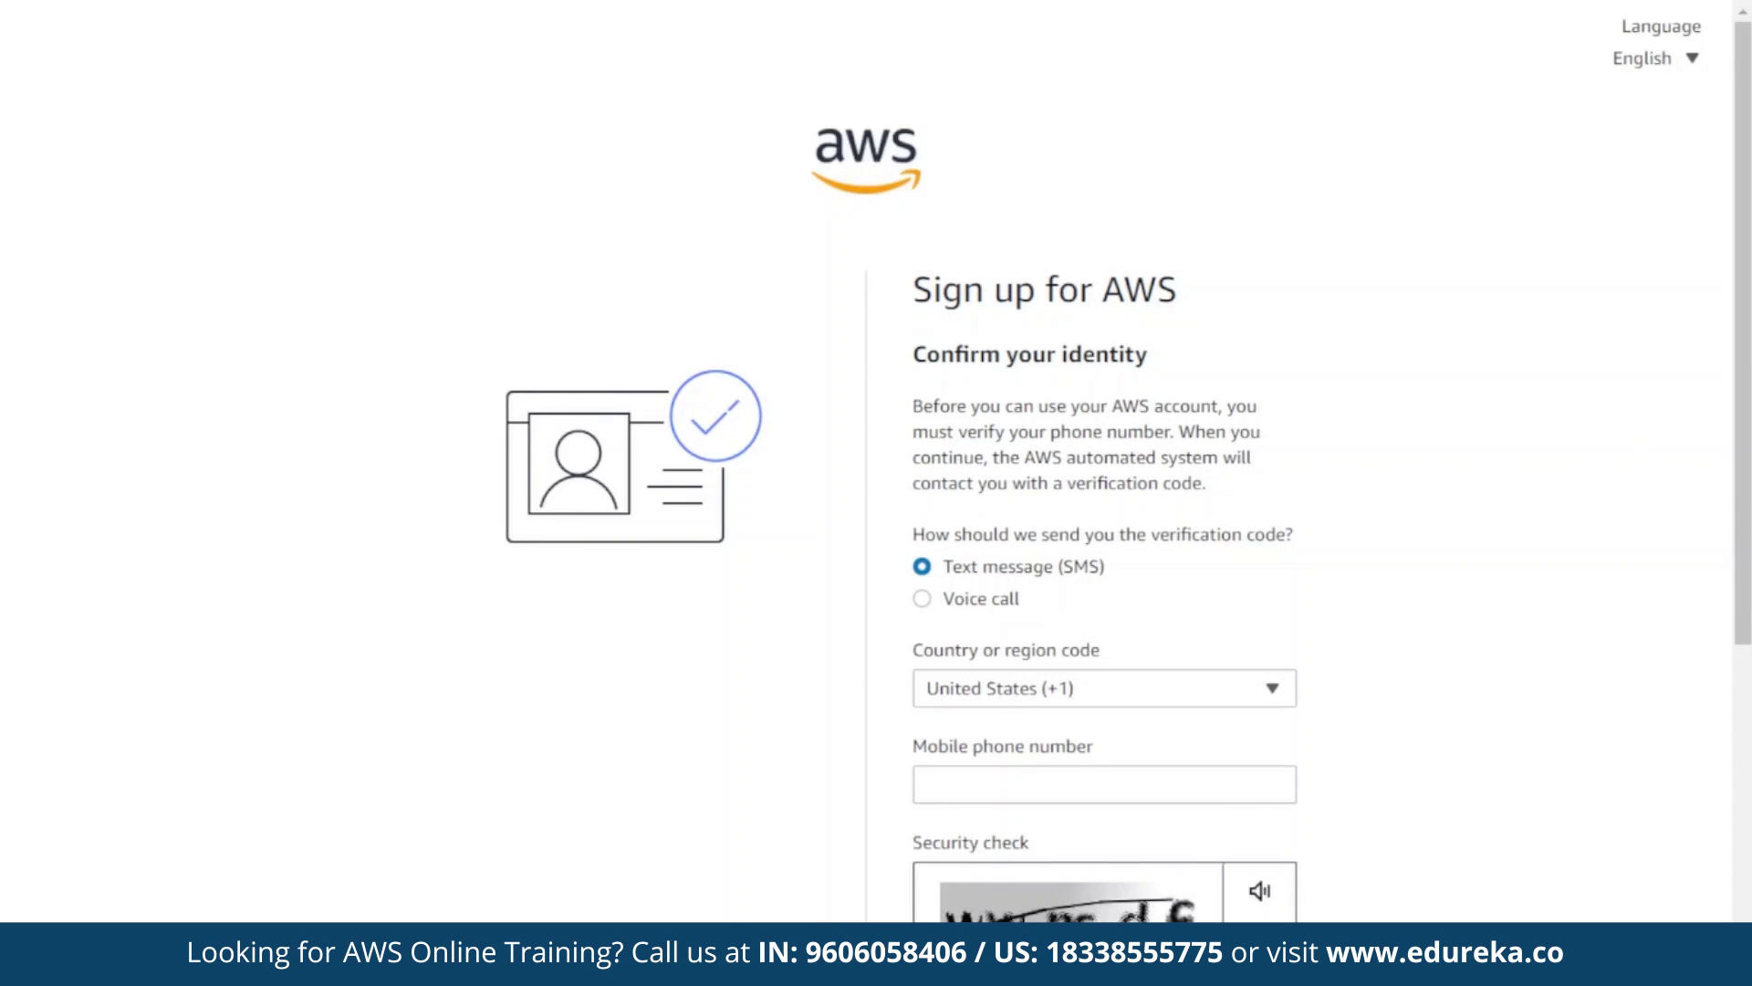
# Select India (+91) as the country code and enter the mobile number.
pyautogui.click(1272, 688)
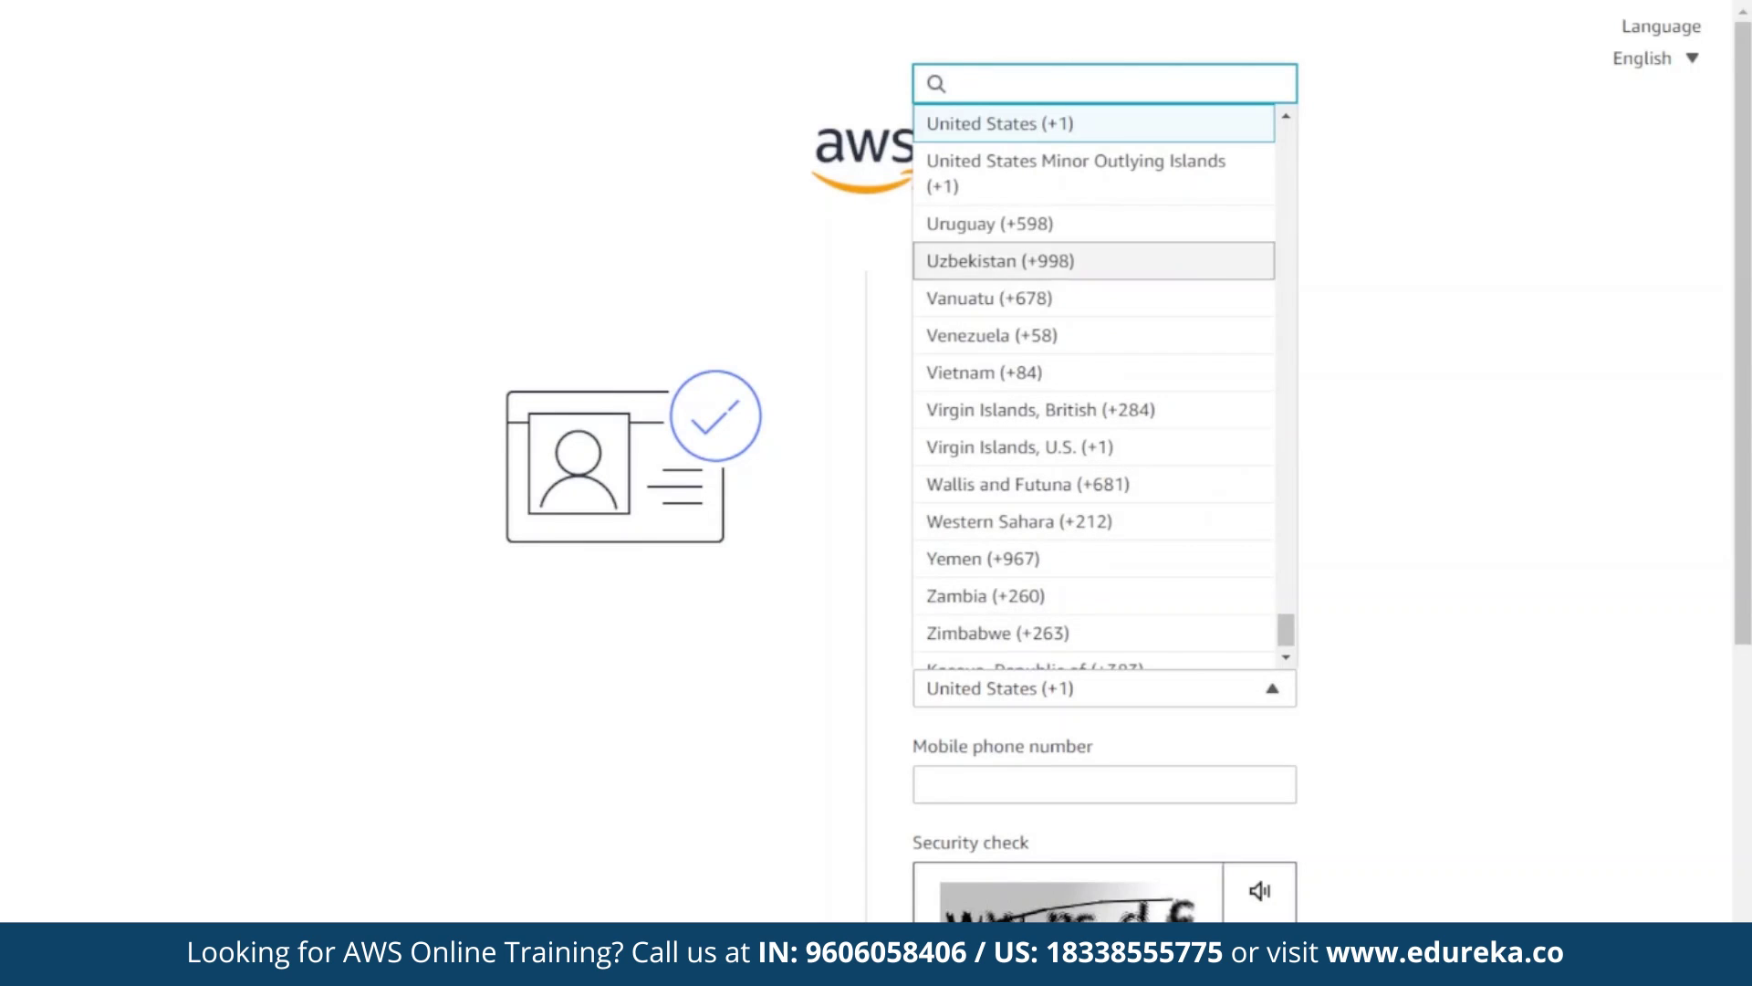
pyautogui.write('I')
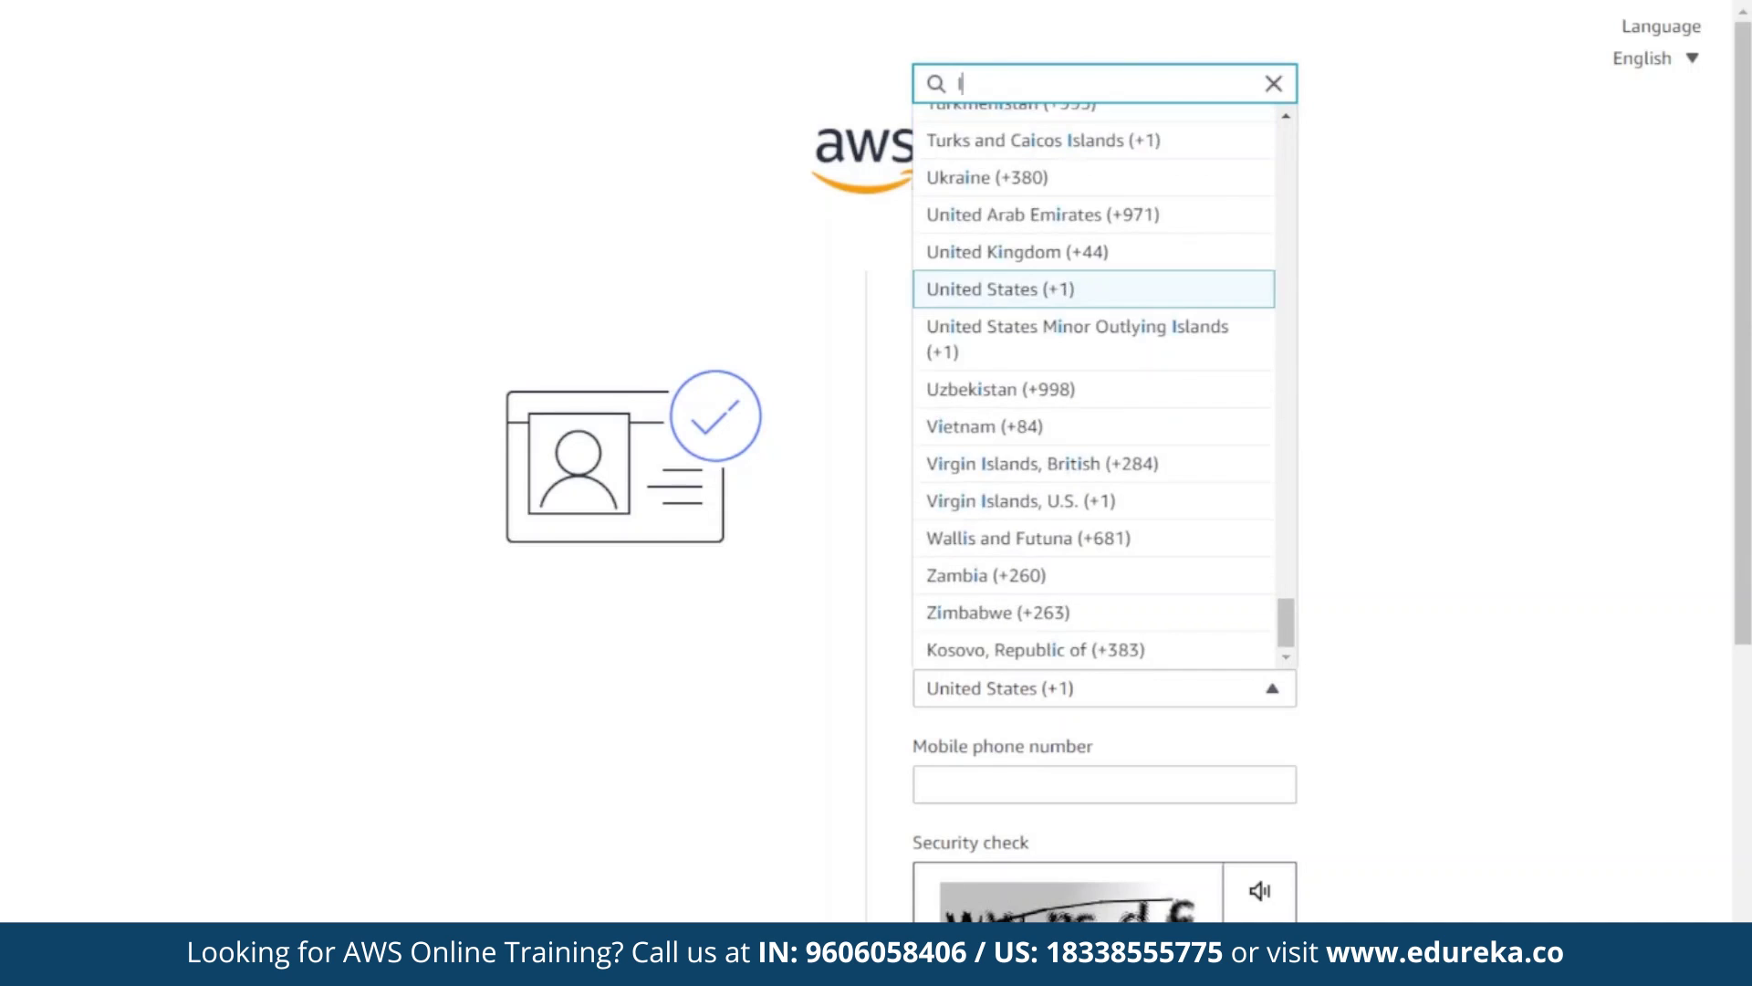
pyautogui.write('NDI')
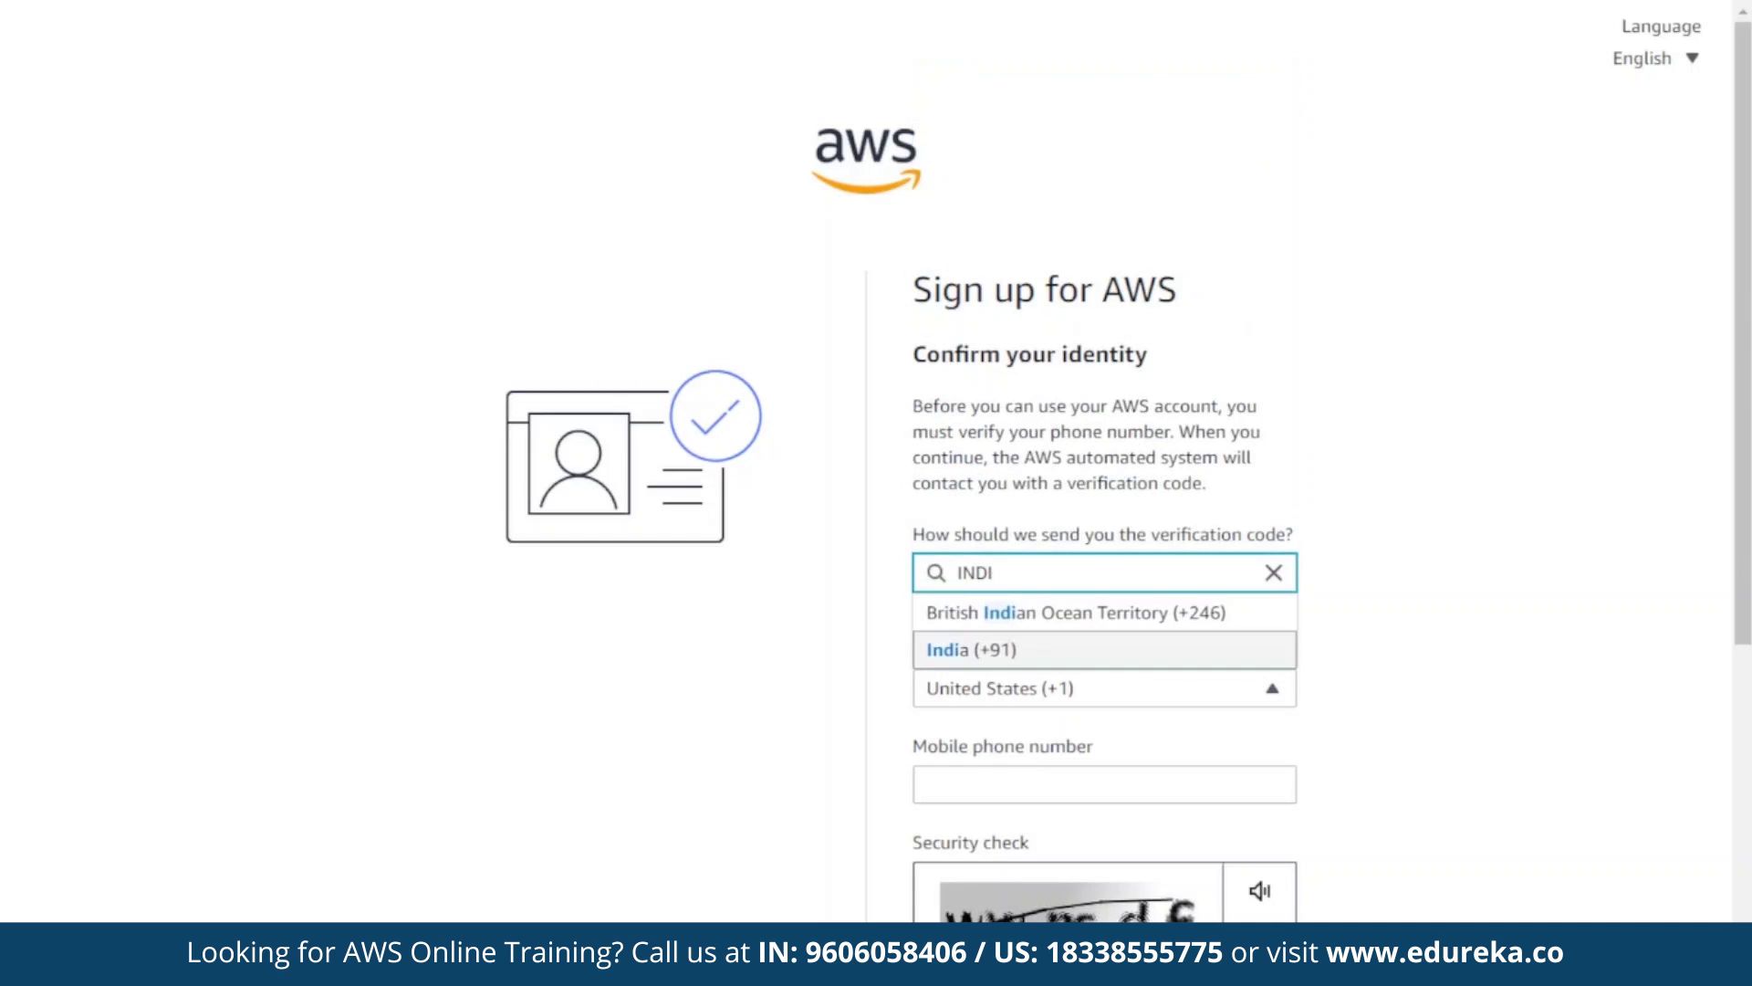
pyautogui.press('Return')
pyautogui.click(1104, 784)
pyautogui.write('98765432109')
pyautogui.scroll(-4, 876, 456)
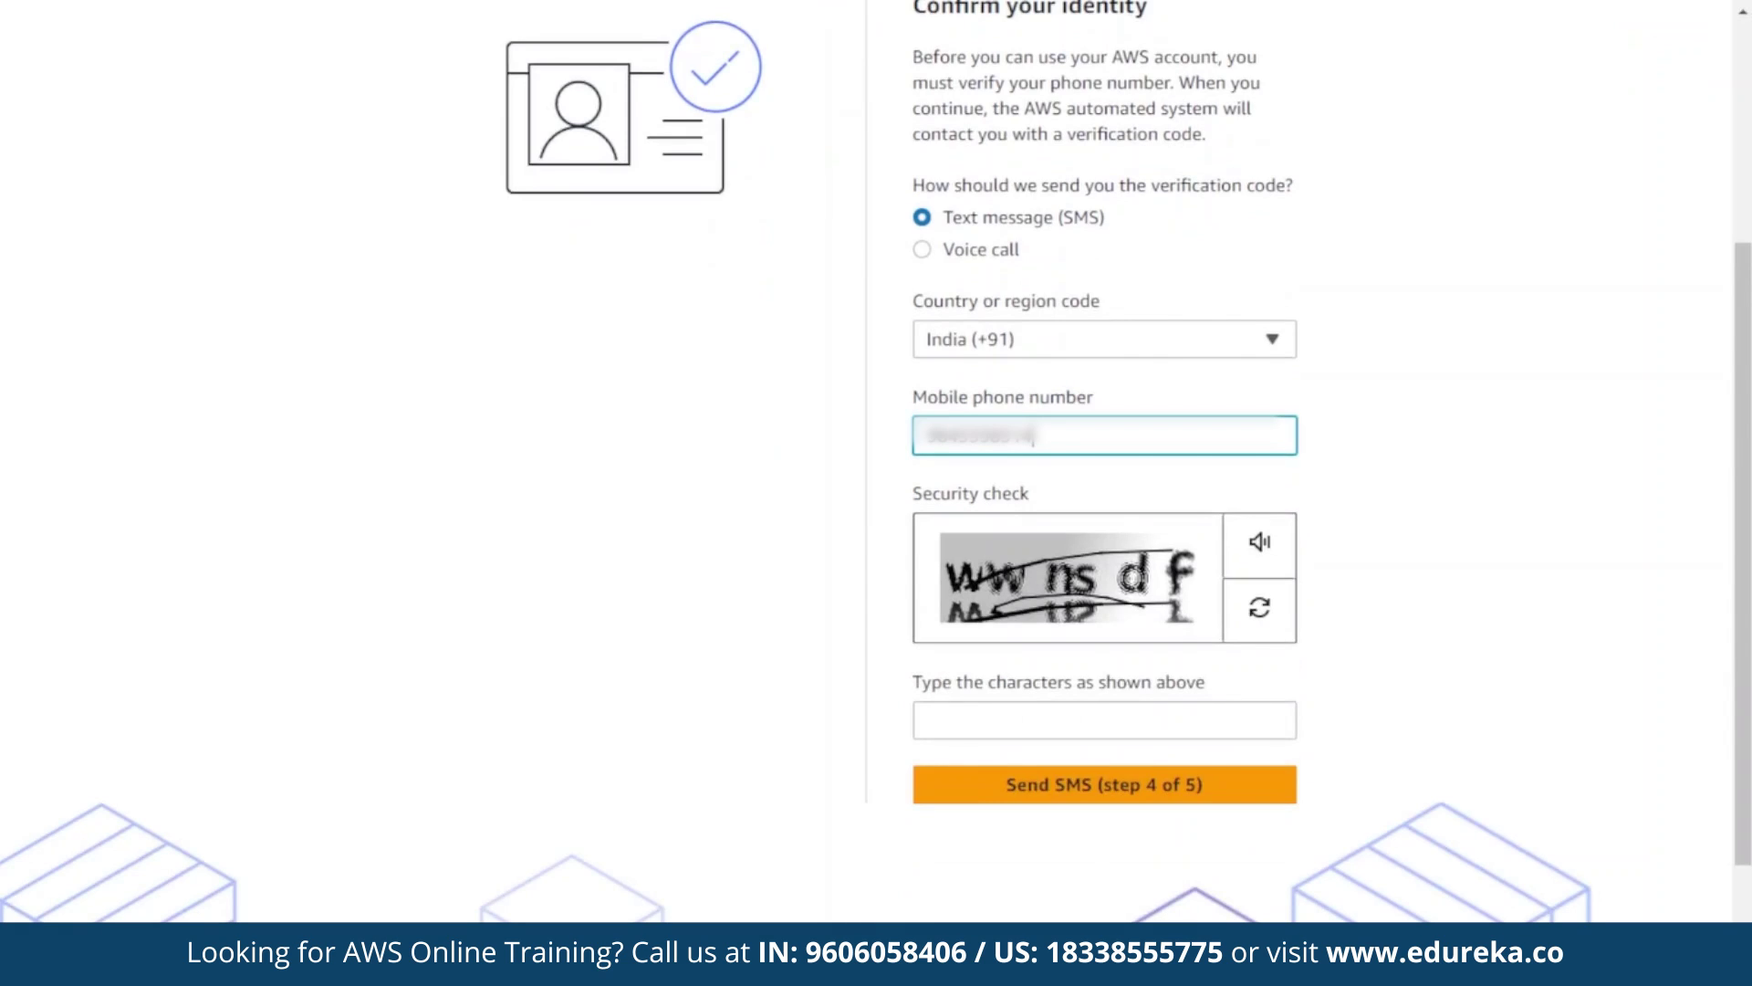
# Pass the audio security check, send the SMS, and submit the received verification code.
pyautogui.click(1104, 720)
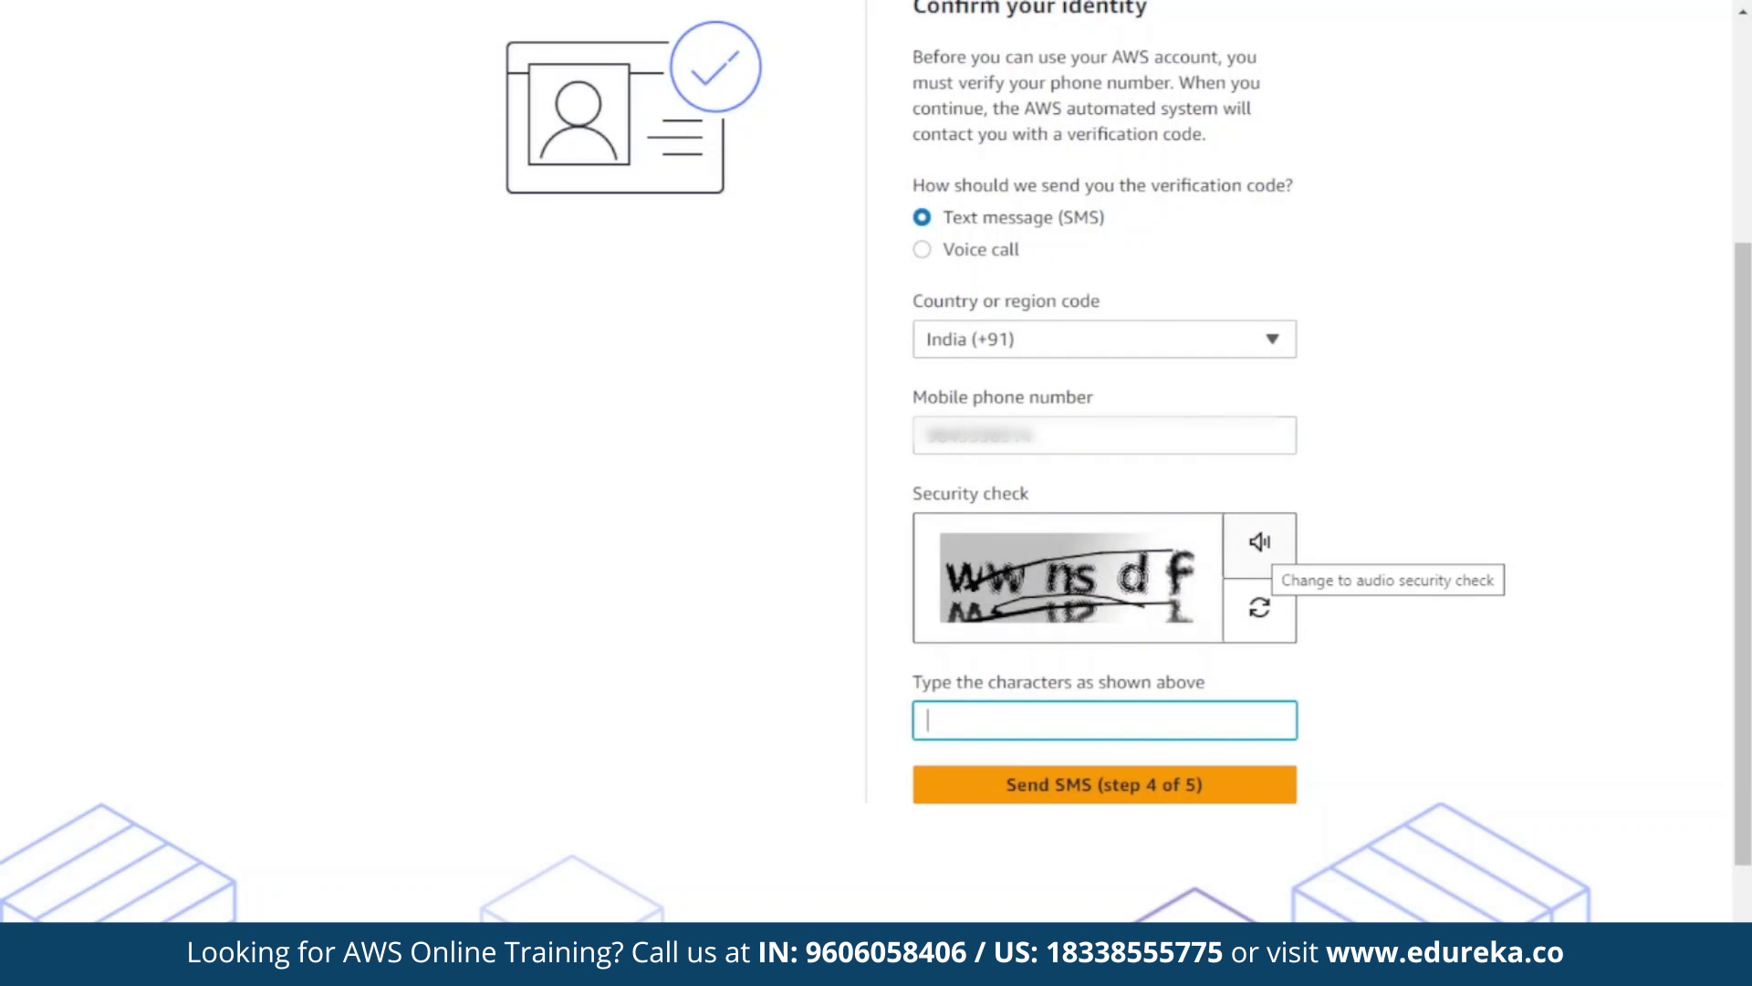
pyautogui.click(1259, 542)
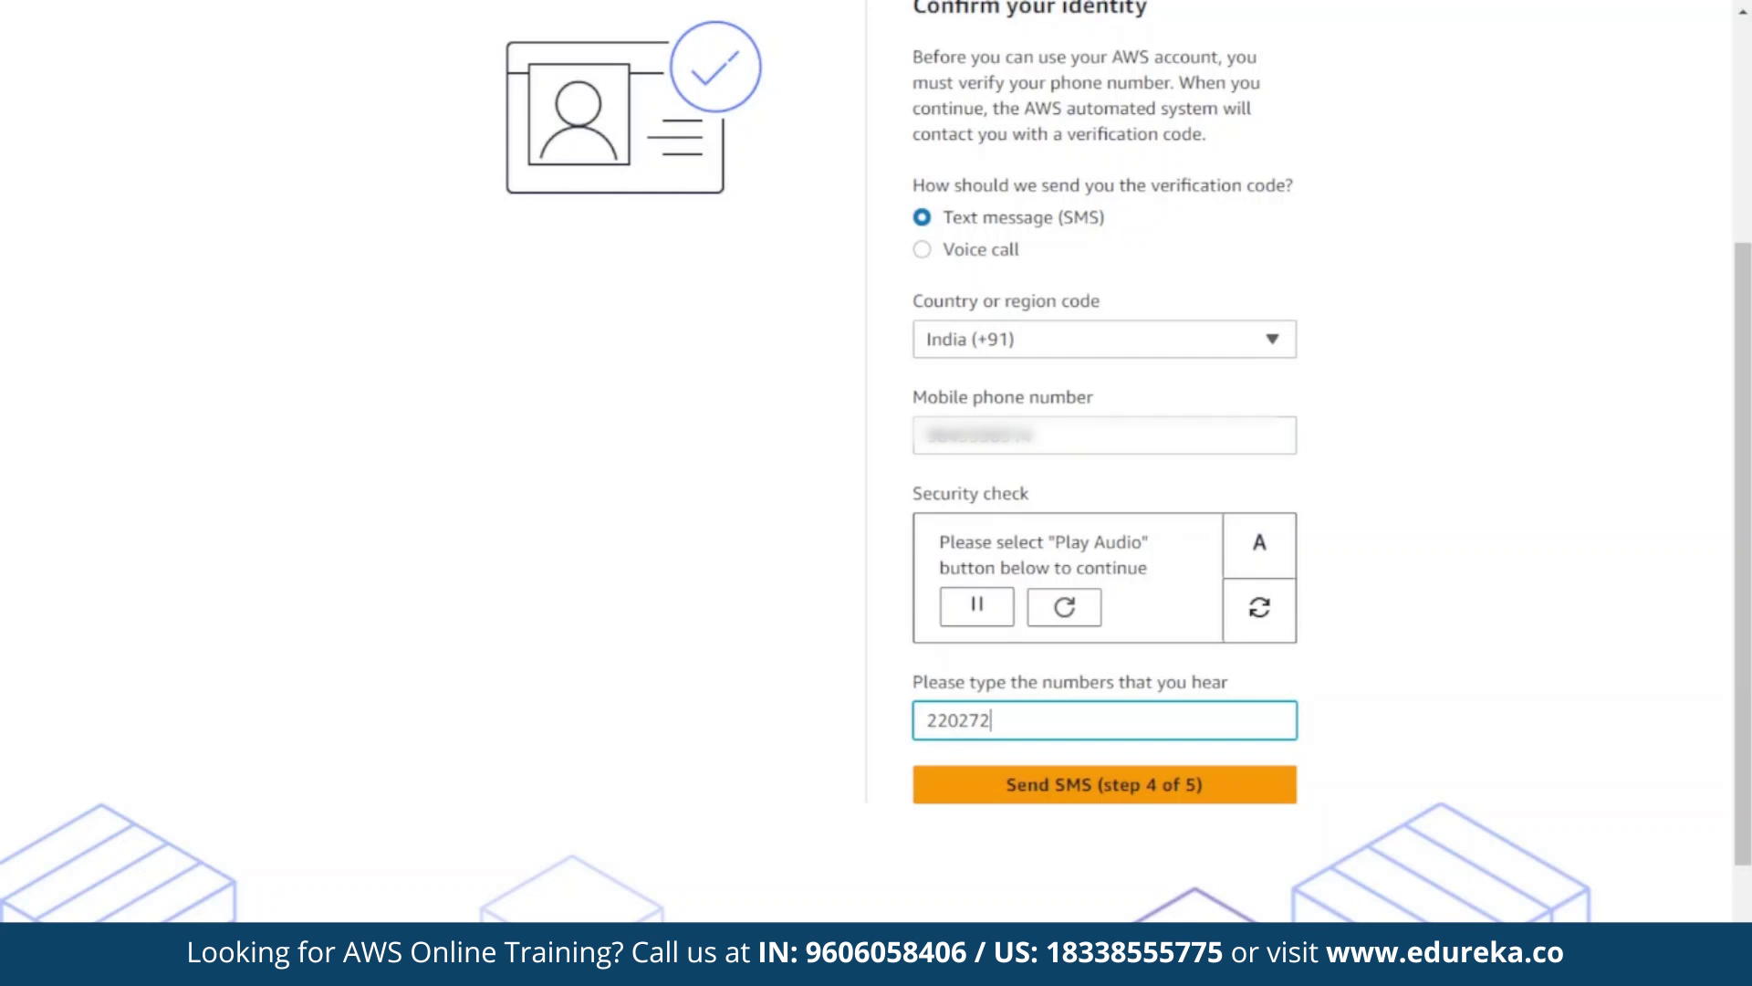
pyautogui.press('Return')
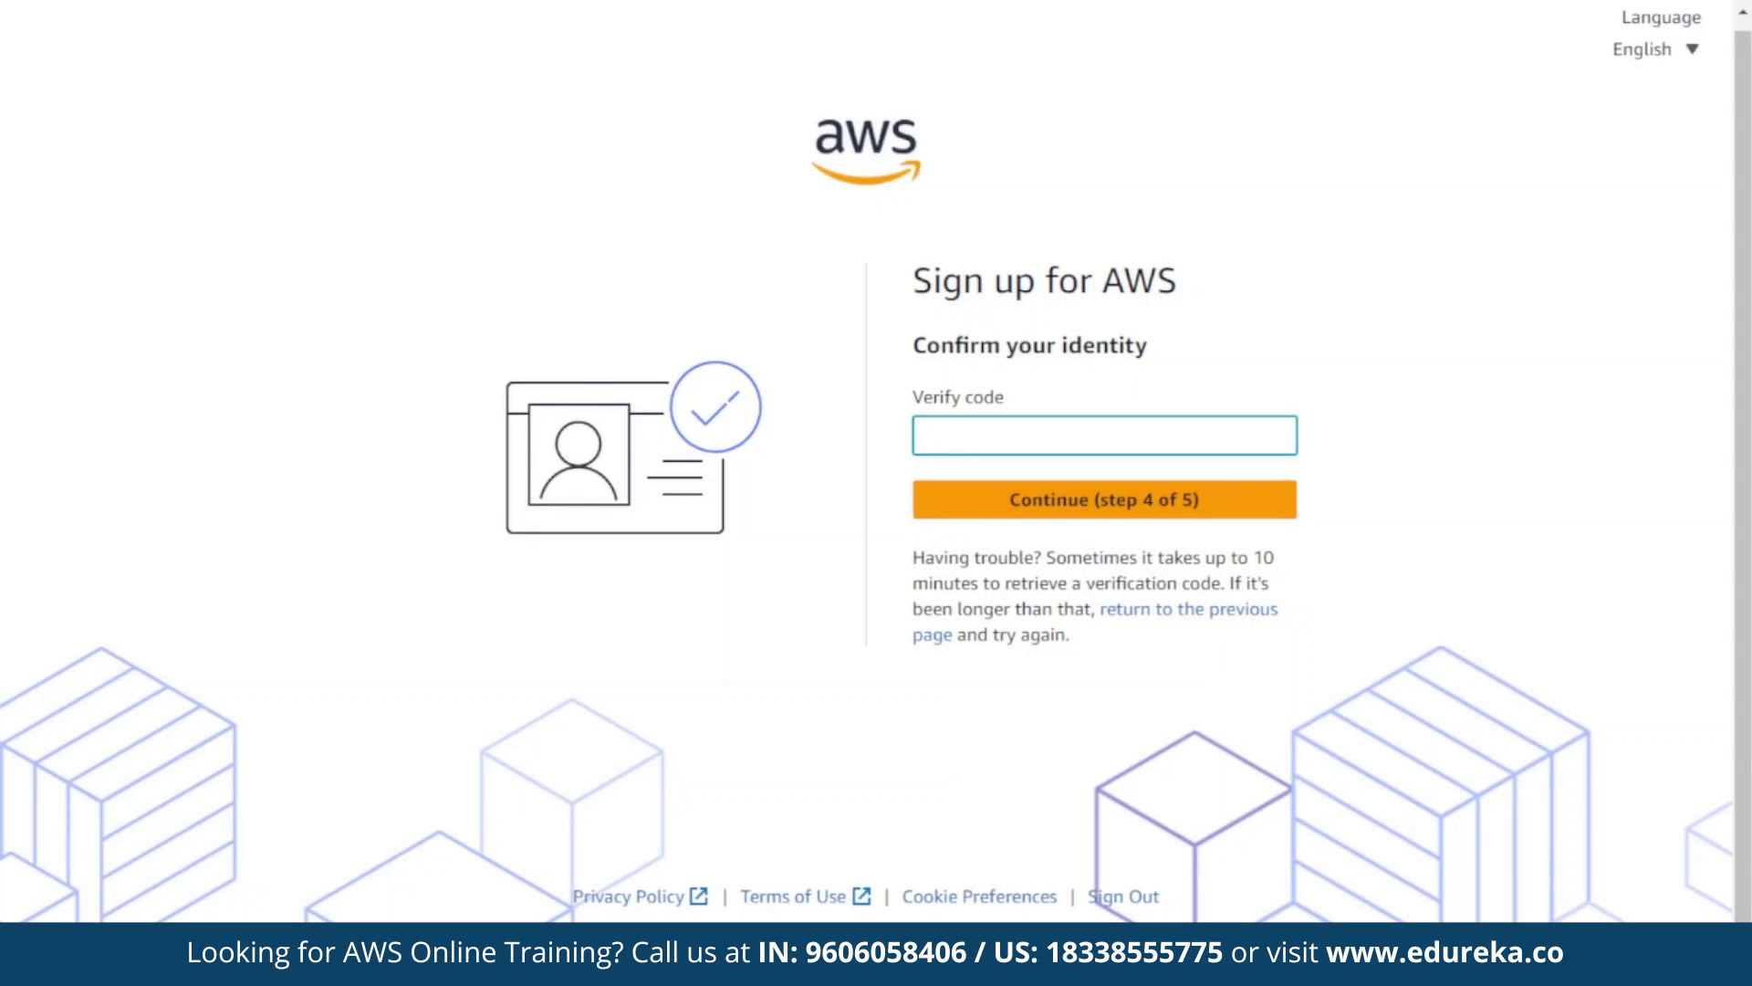
pyautogui.press('Return')
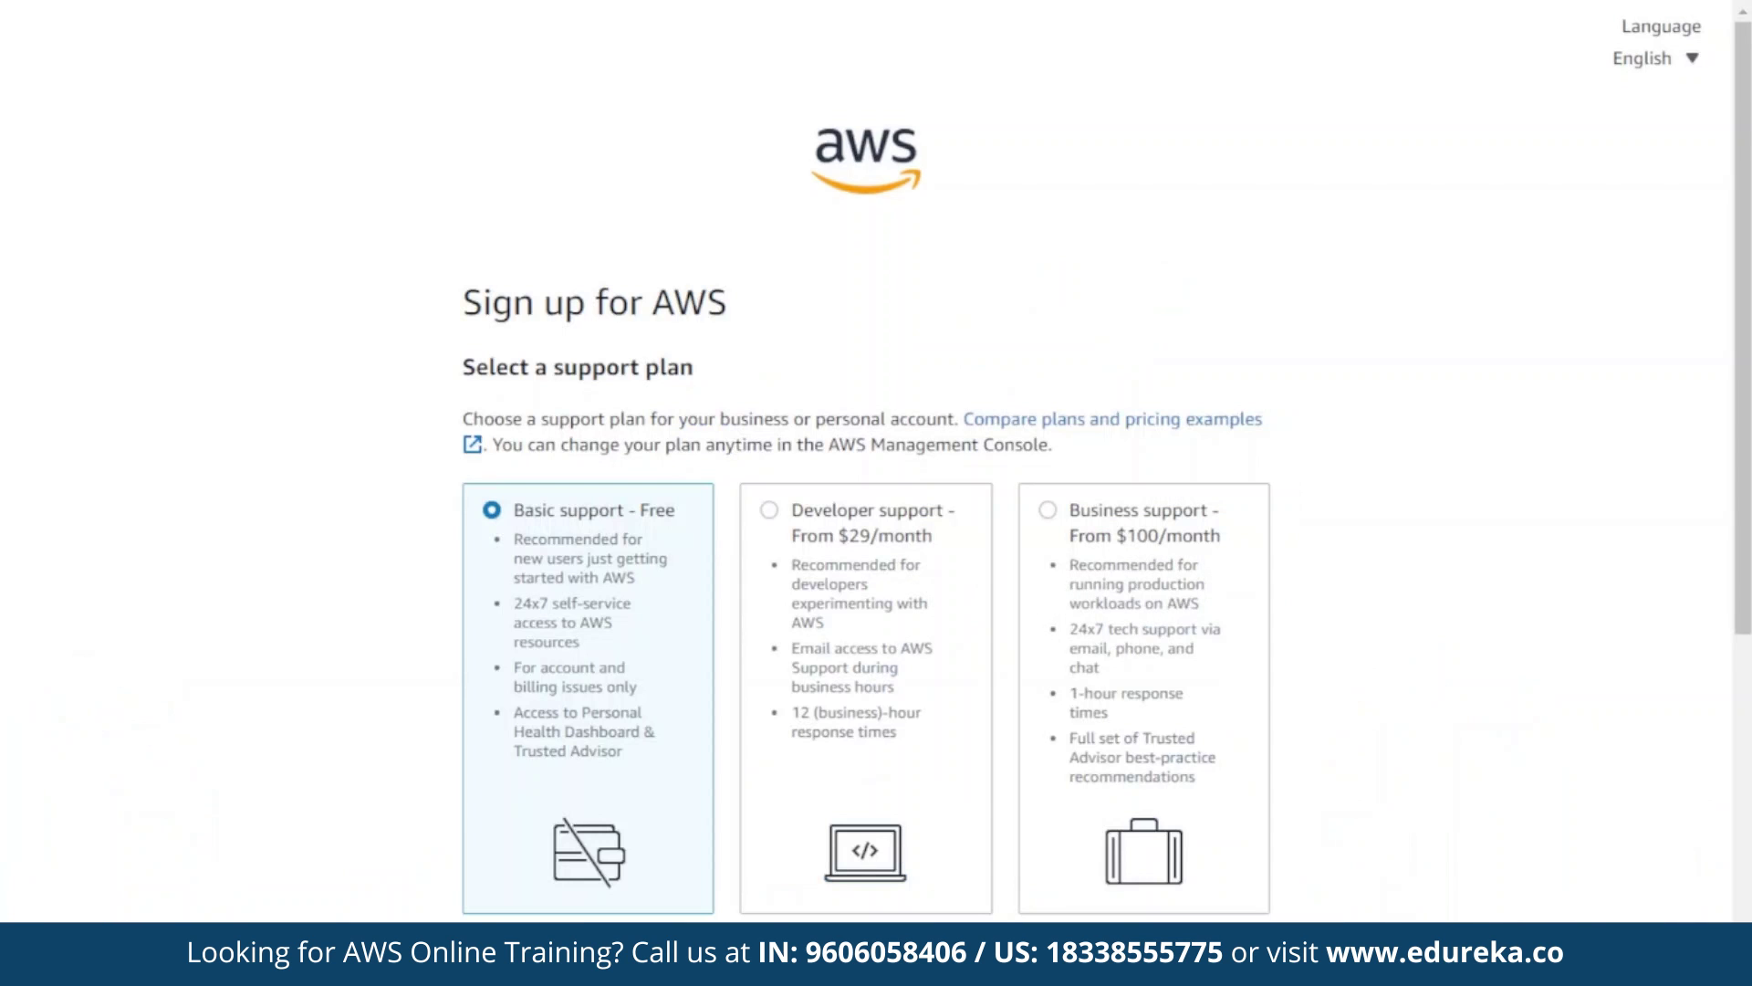
# Scroll through the support plan options, leaving Basic support - Free selected.
pyautogui.scroll(-5, 876, 461)
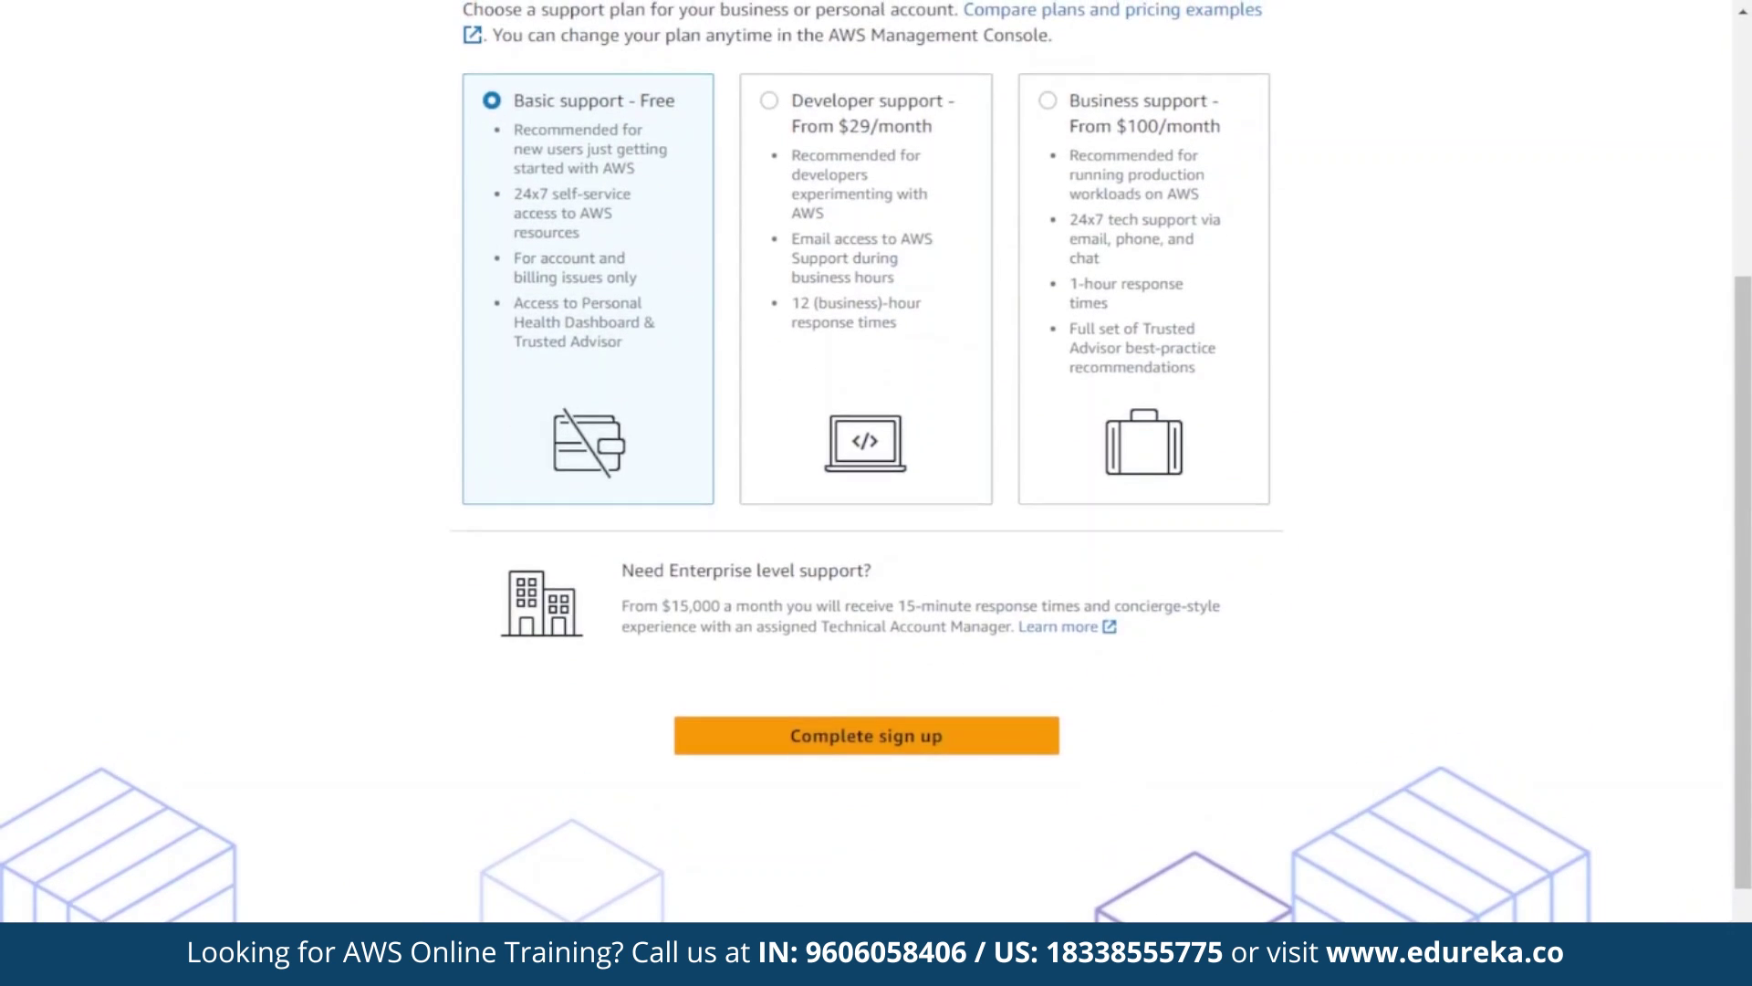
pyautogui.scroll(1, 876, 461)
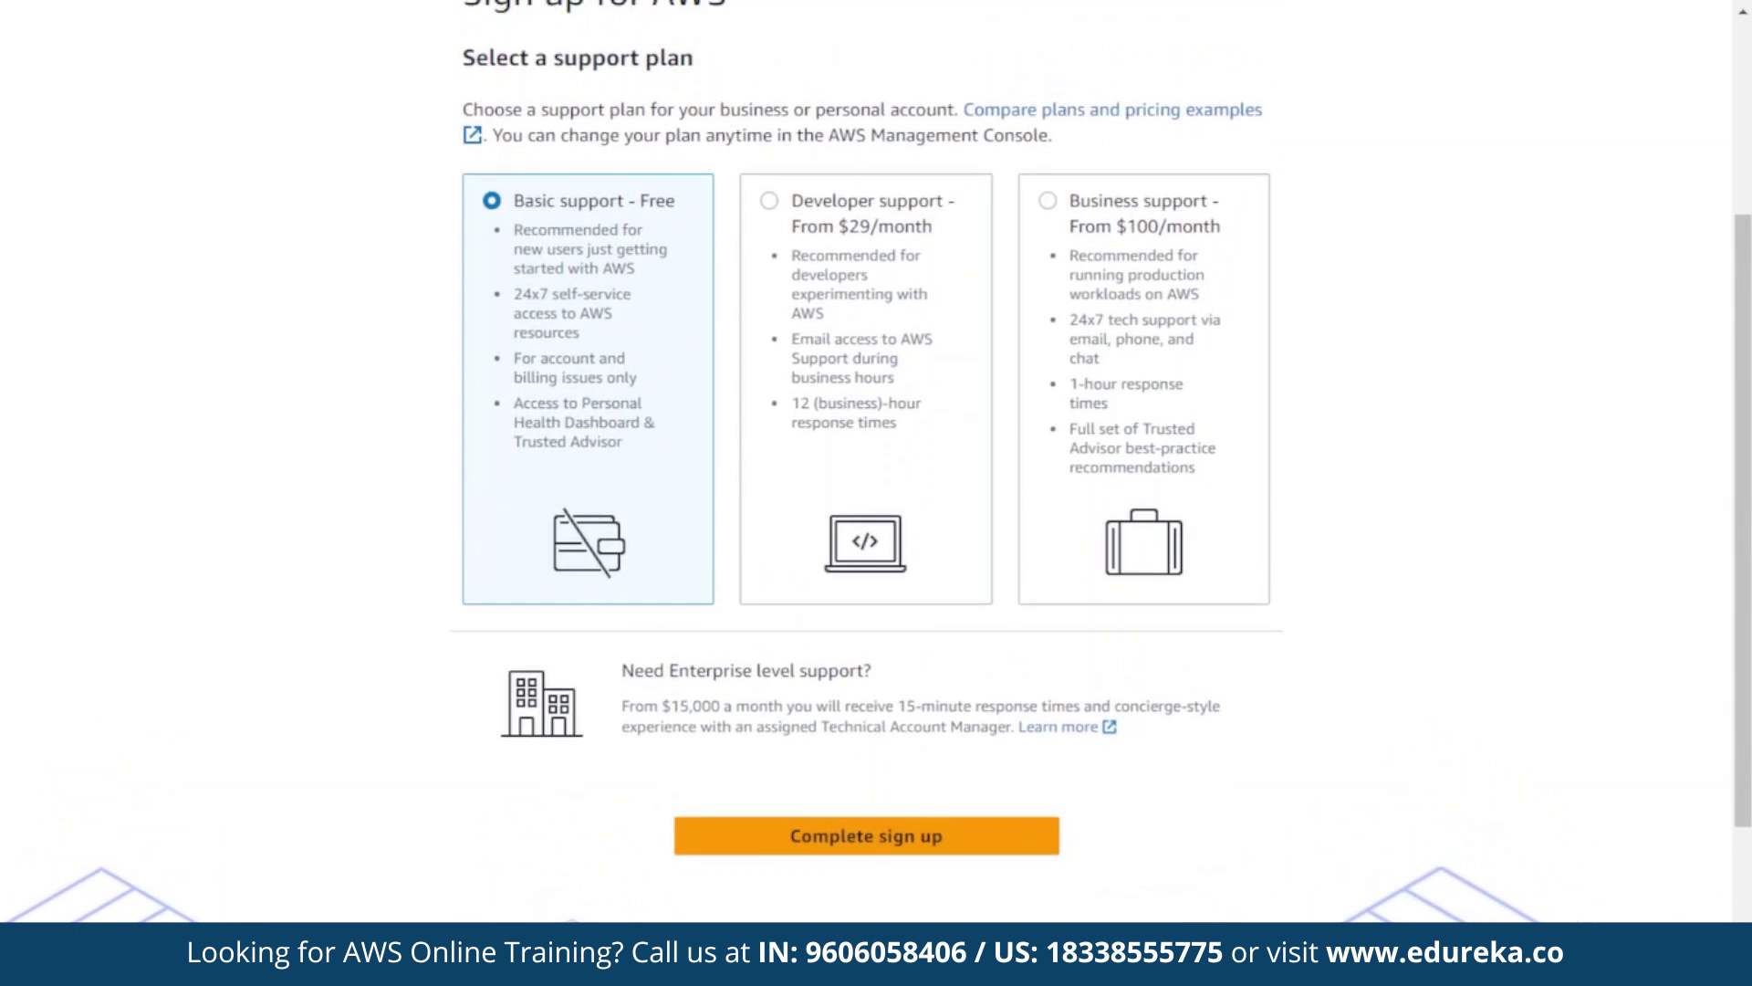
pyautogui.scroll(4, 876, 461)
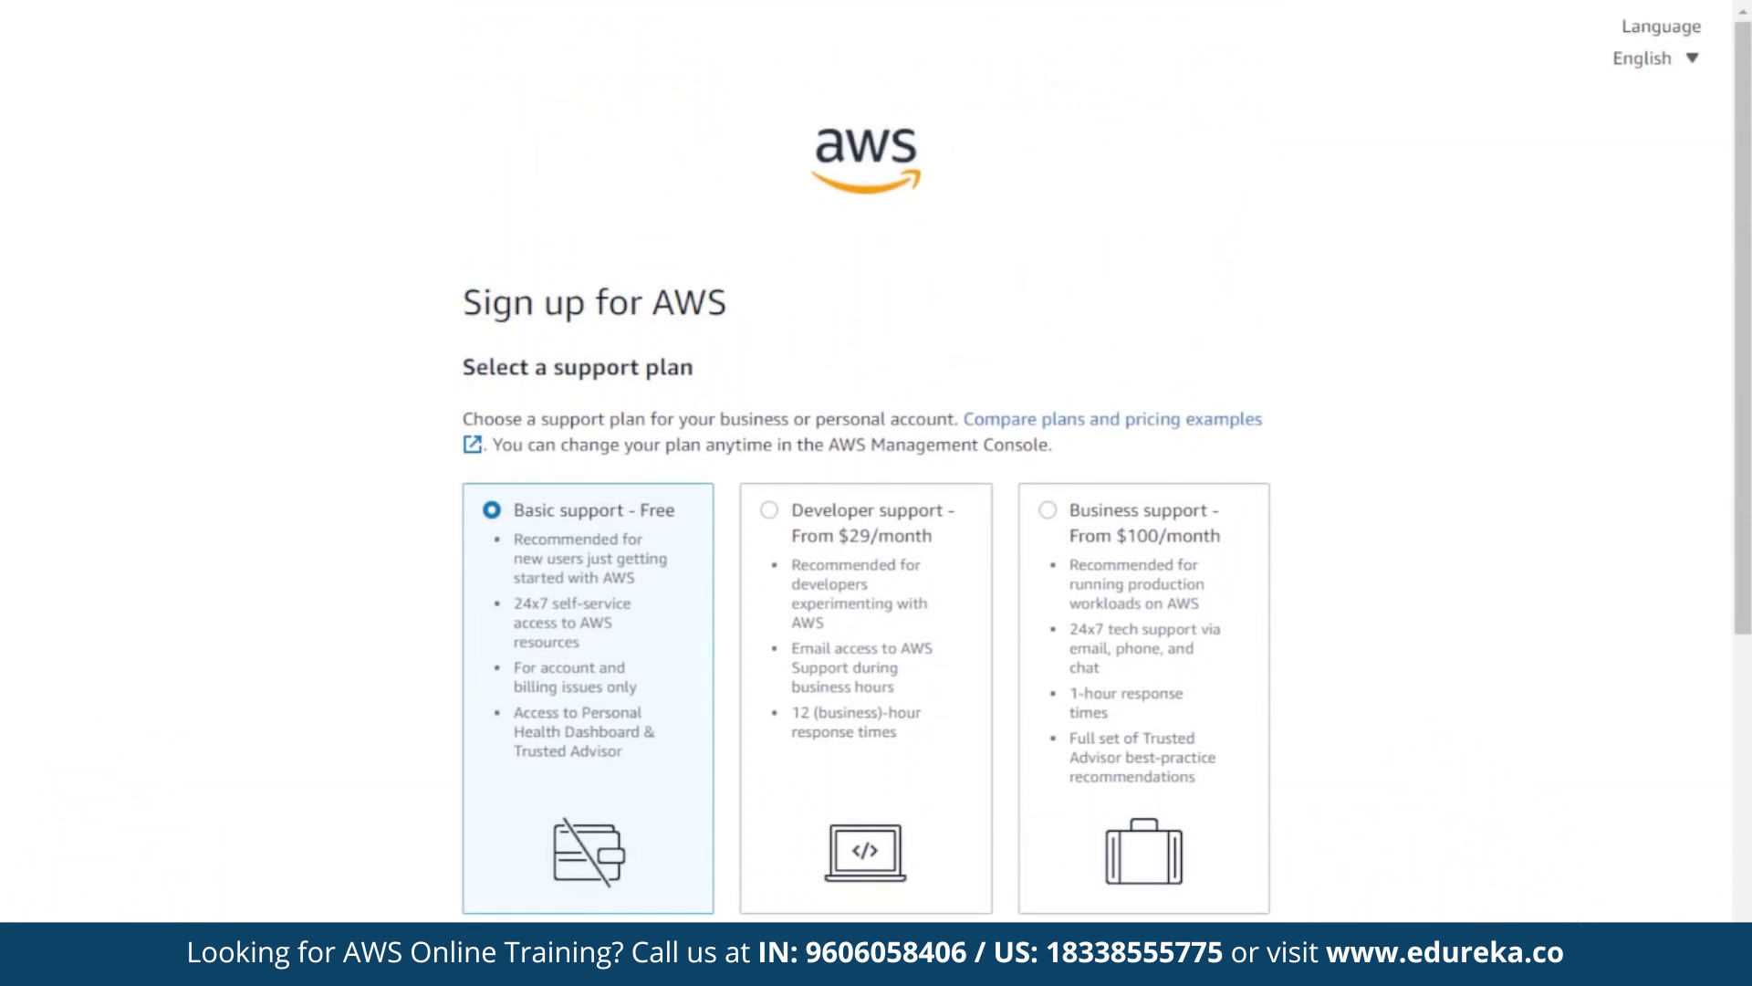